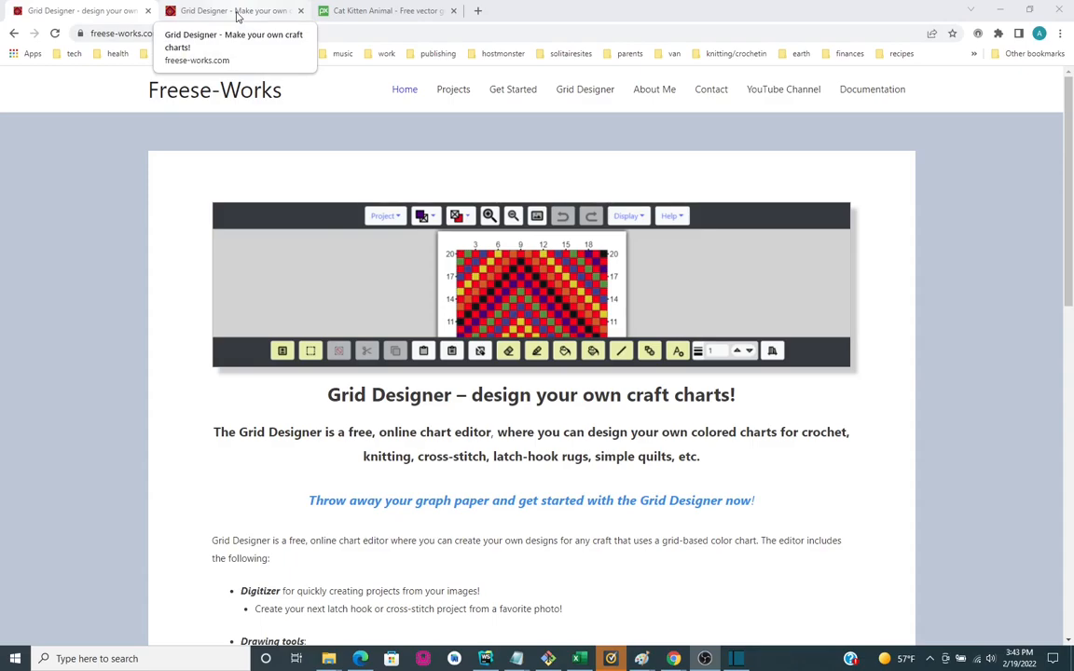
Review the finished cat chart in the Grid Designer and its source line drawing on Pixabay
left_click(238, 11)
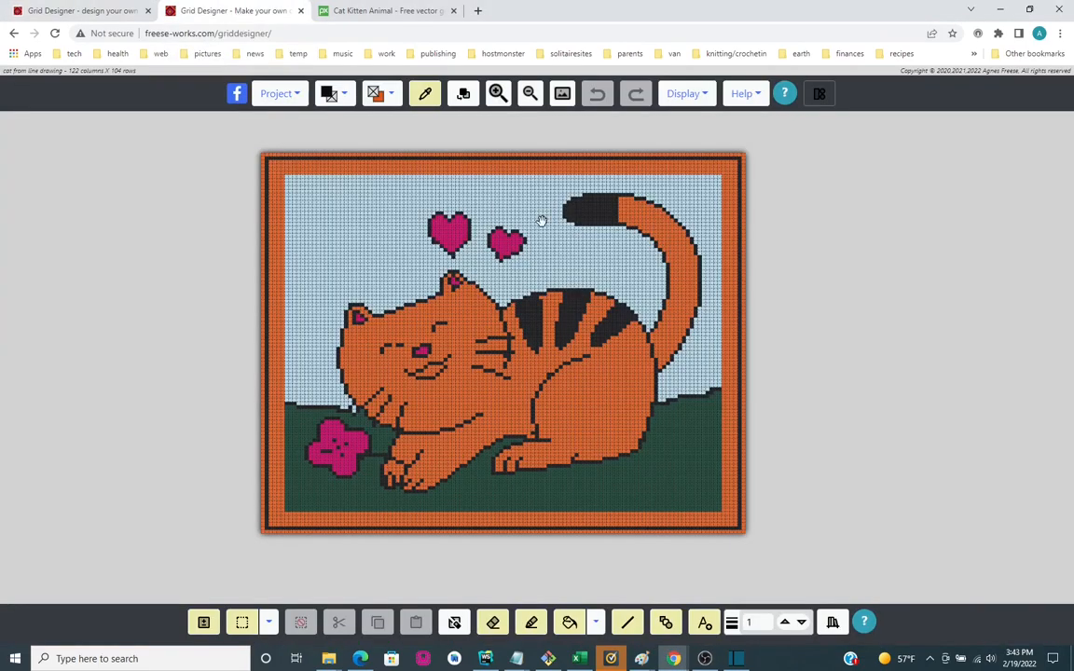
left_click(380, 12)
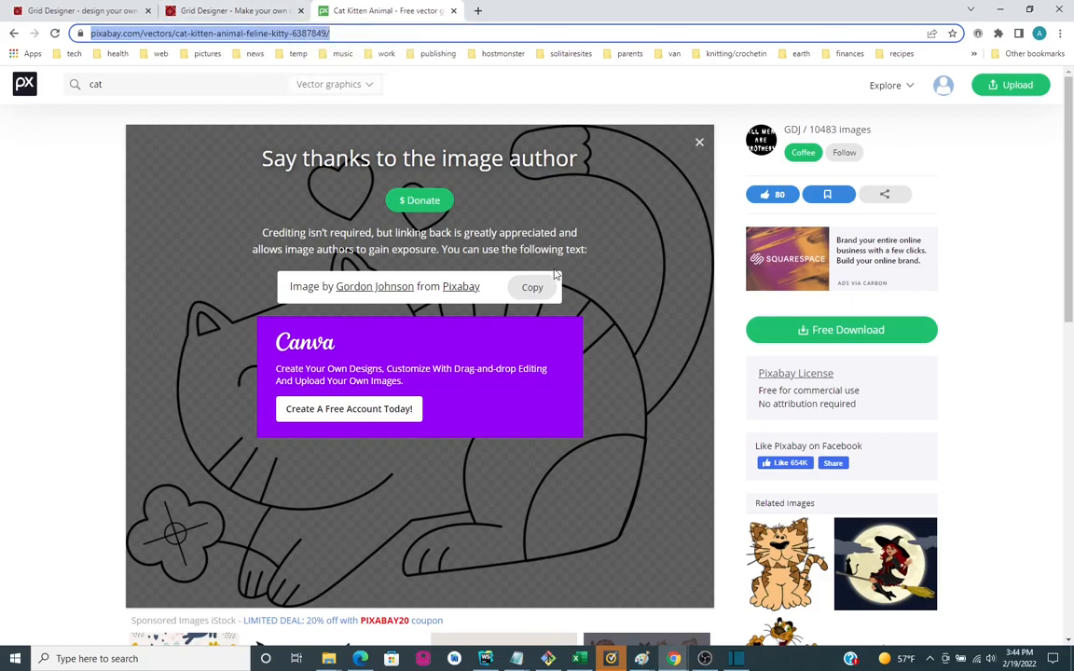
left_click(216, 13)
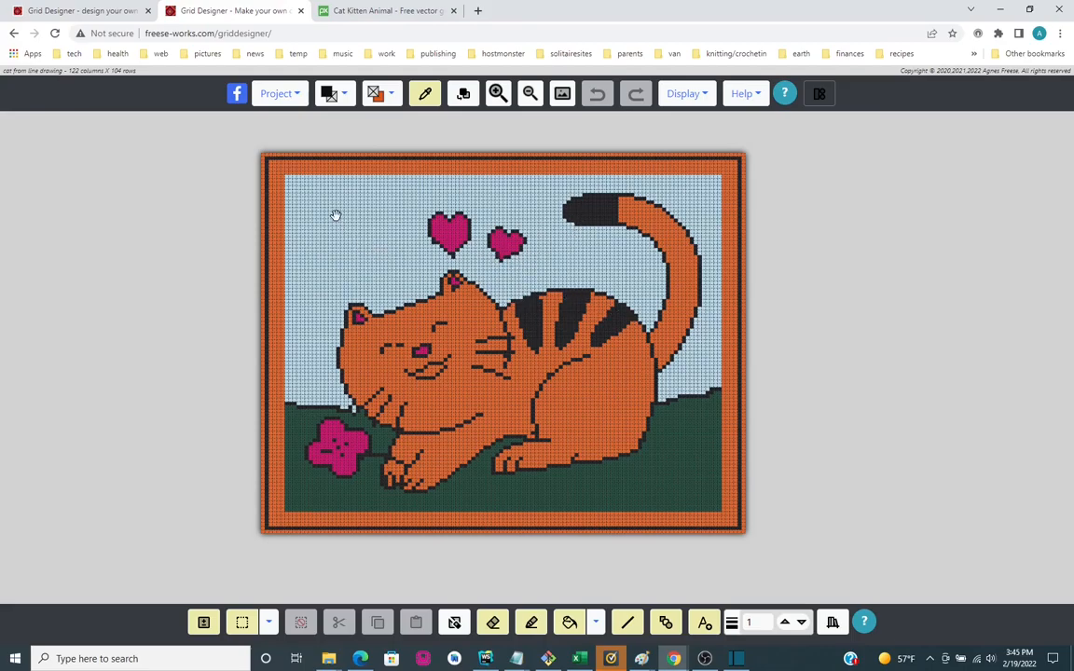
left_click(298, 97)
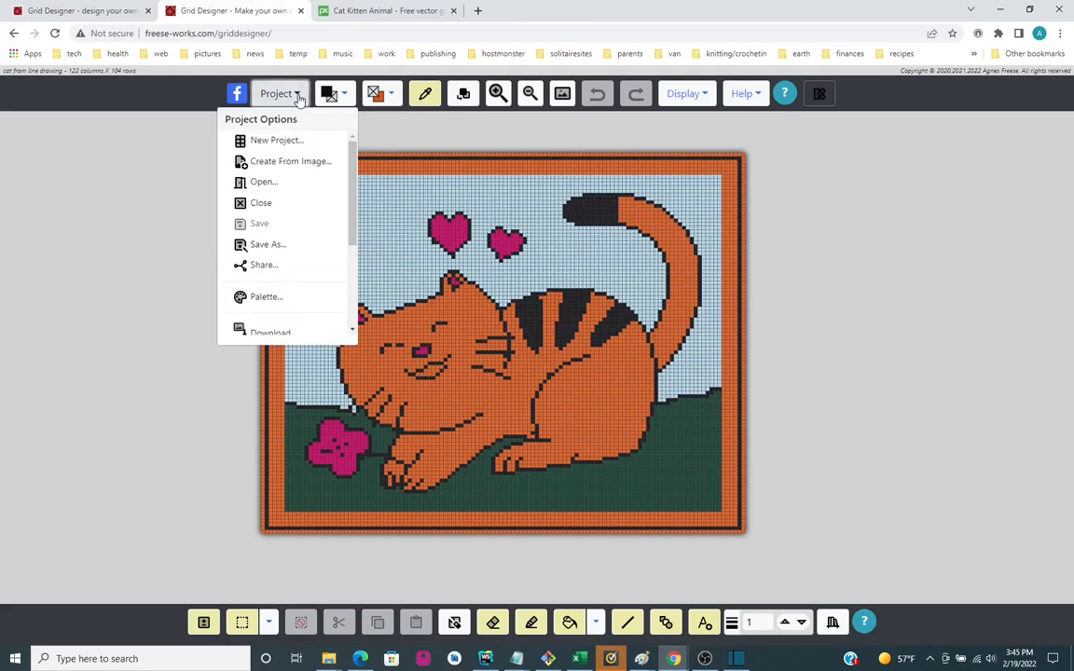
left_click(252, 93)
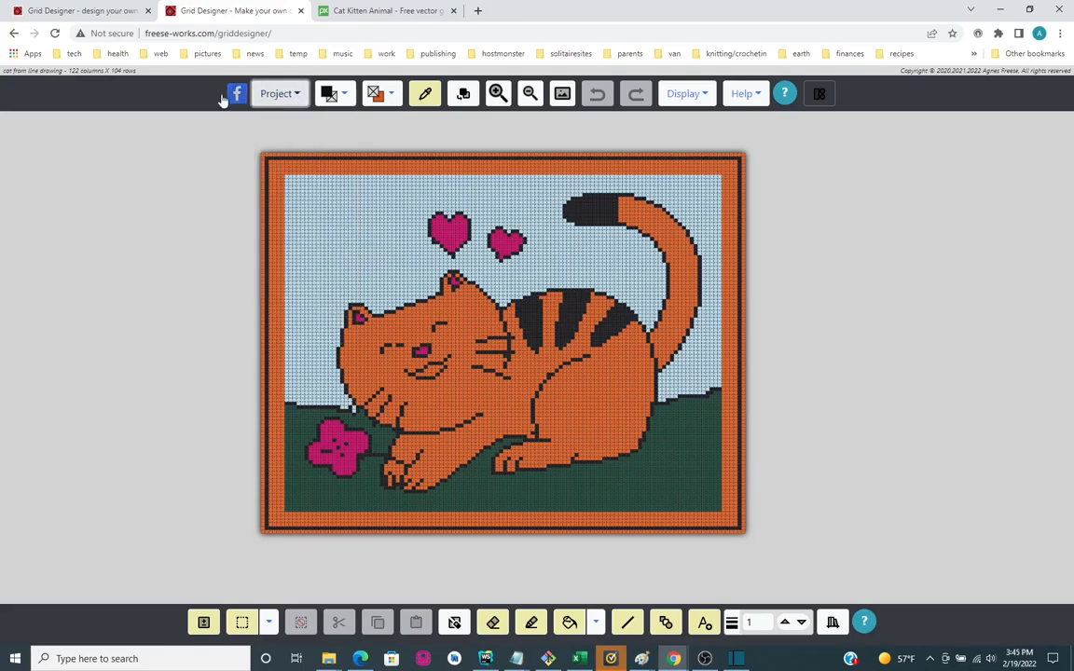
Reload the Grid Designer to clear the cat chart, and open the designer again from the Freese-Works home page
left_click(55, 33)
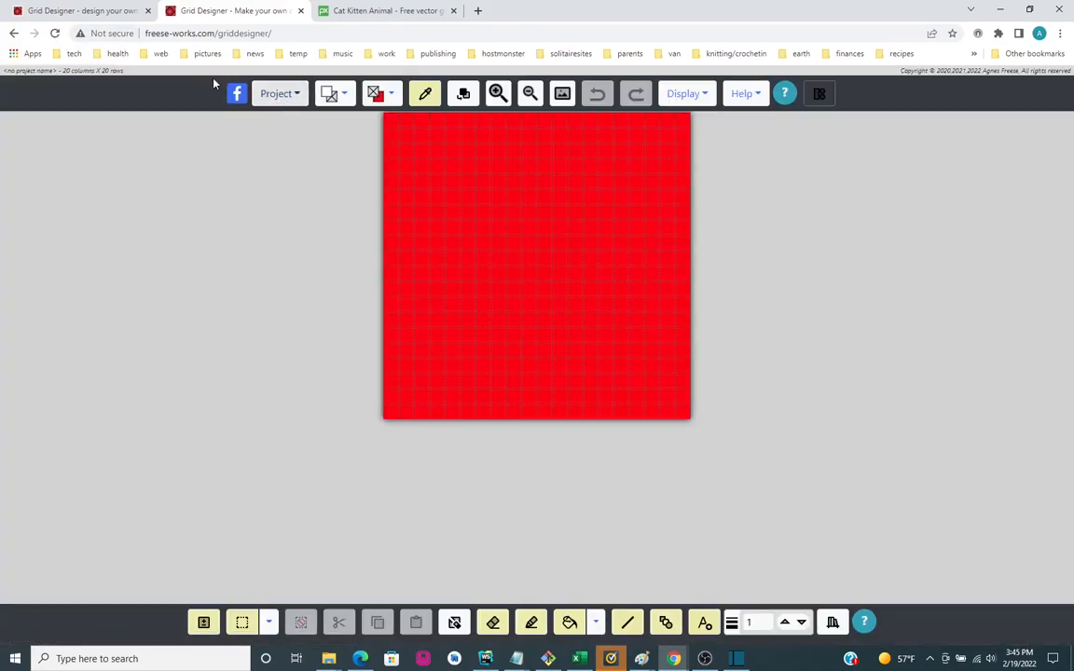
left_click(91, 13)
left_click(144, 33)
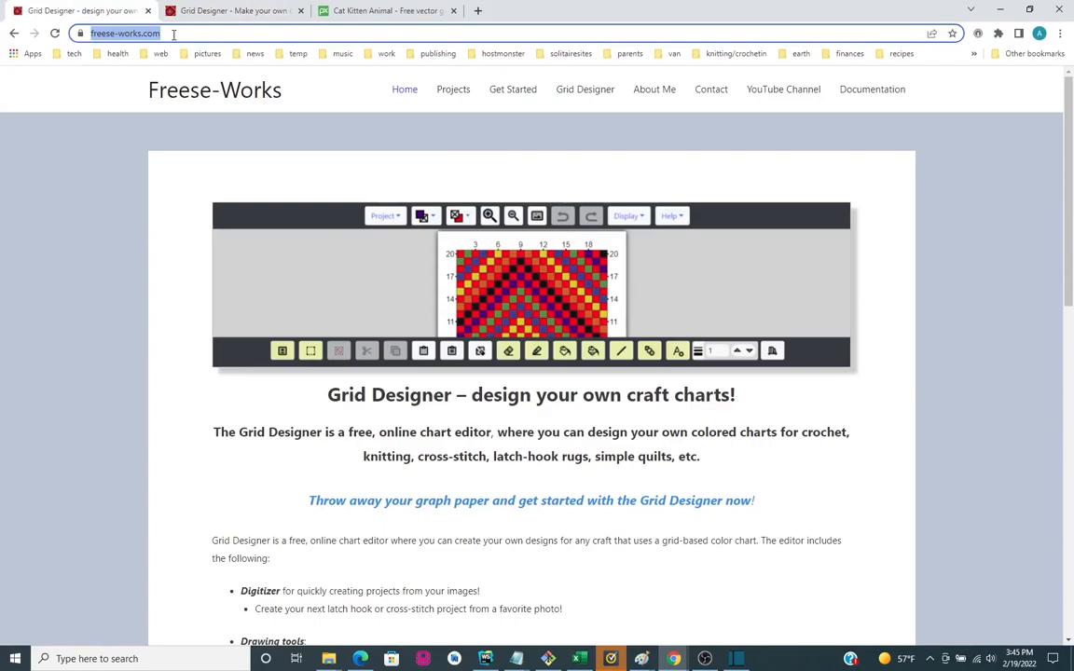
left_click(170, 34)
left_click_drag(177, 34, 67, 34)
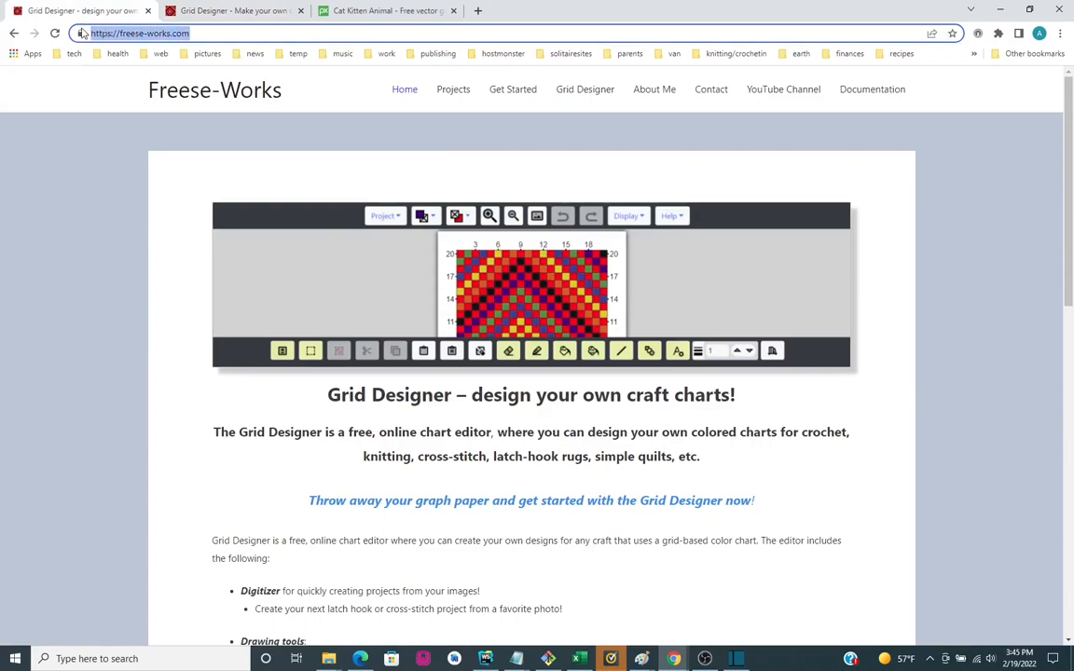
left_click(591, 97)
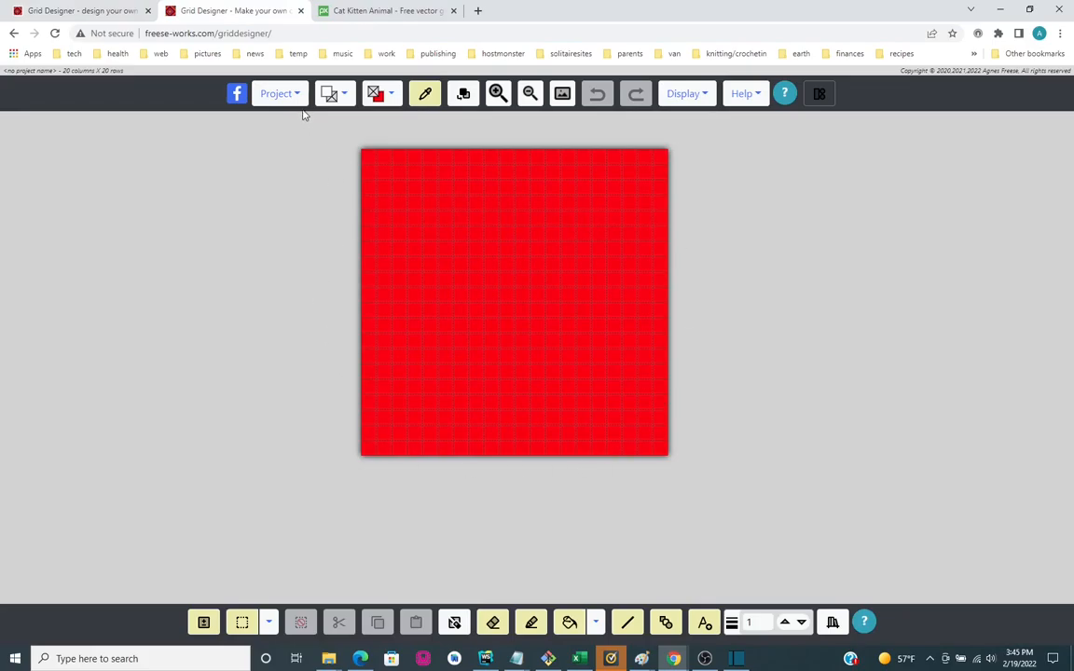
Start a new project from an image and load cat-6387849_1280-by-GDJ.png from the pixabay folder
left_click(278, 93)
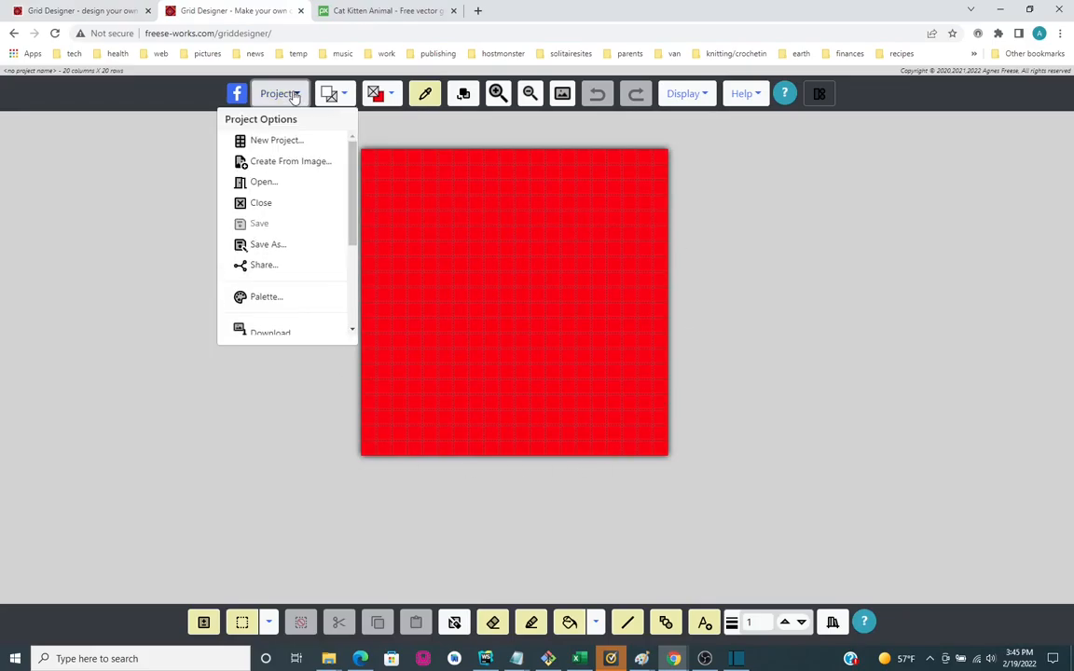
left_click(277, 164)
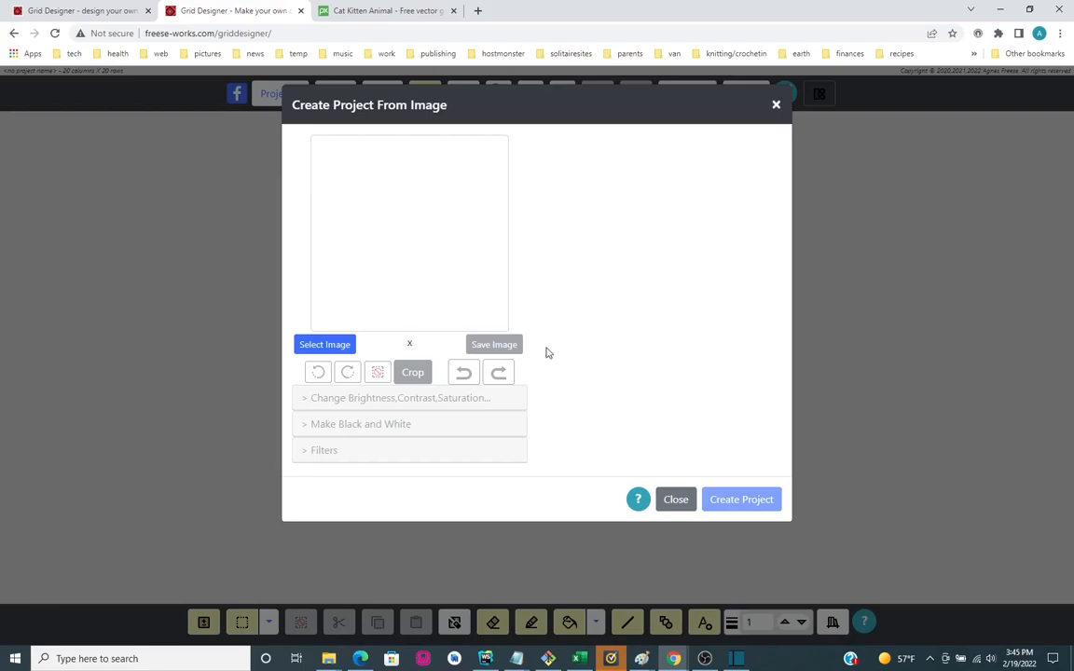
left_click(328, 345)
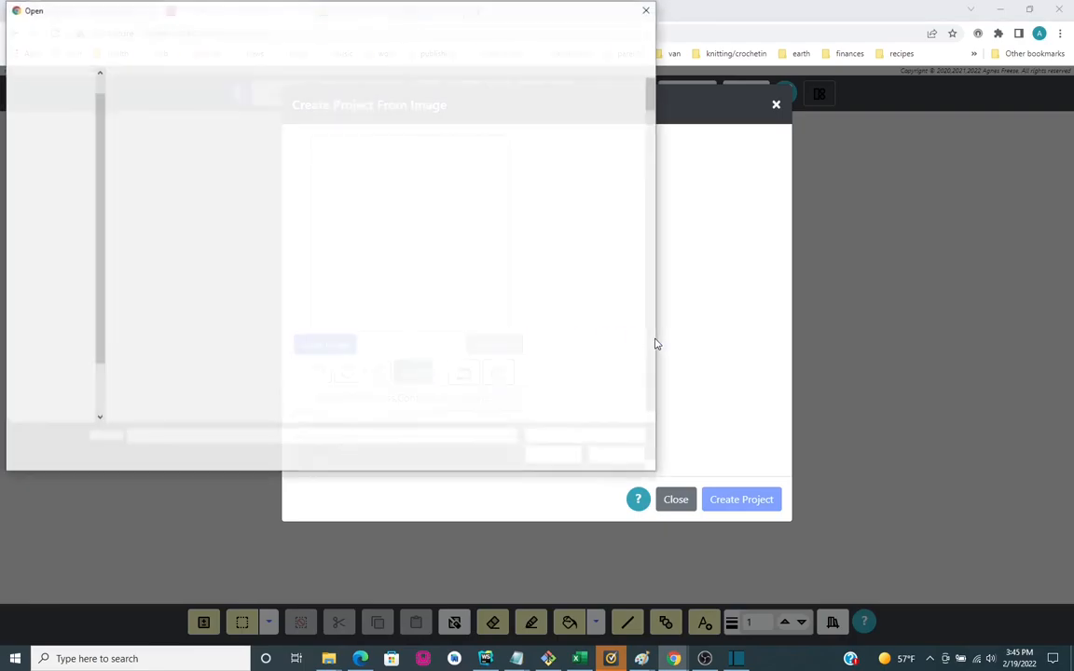
scroll(451, 278, "down", 3)
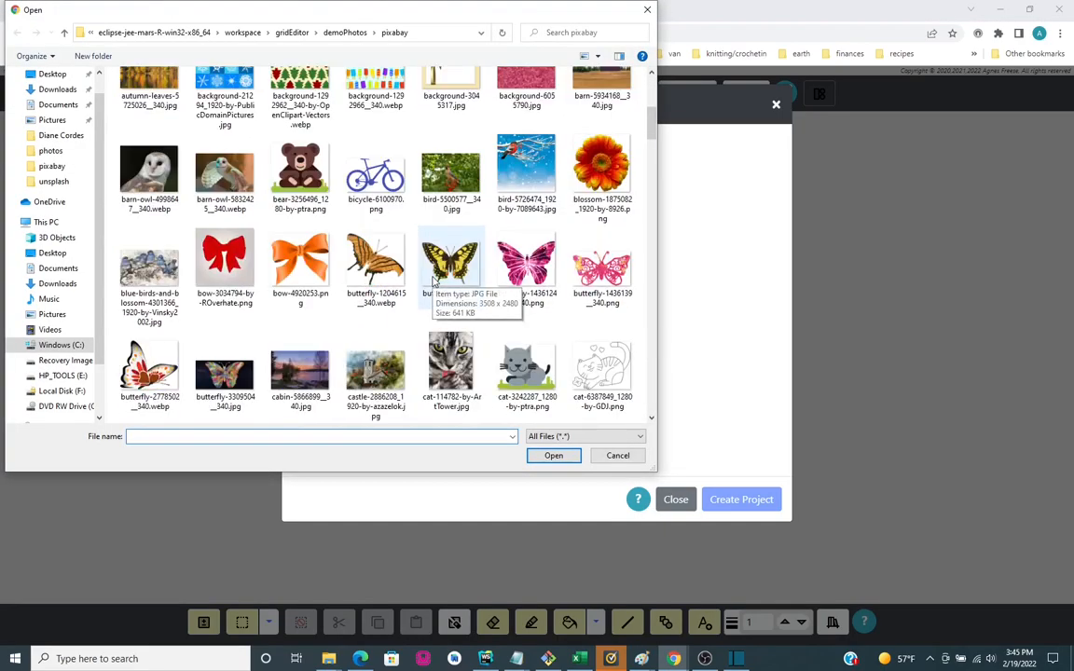
left_click(602, 368)
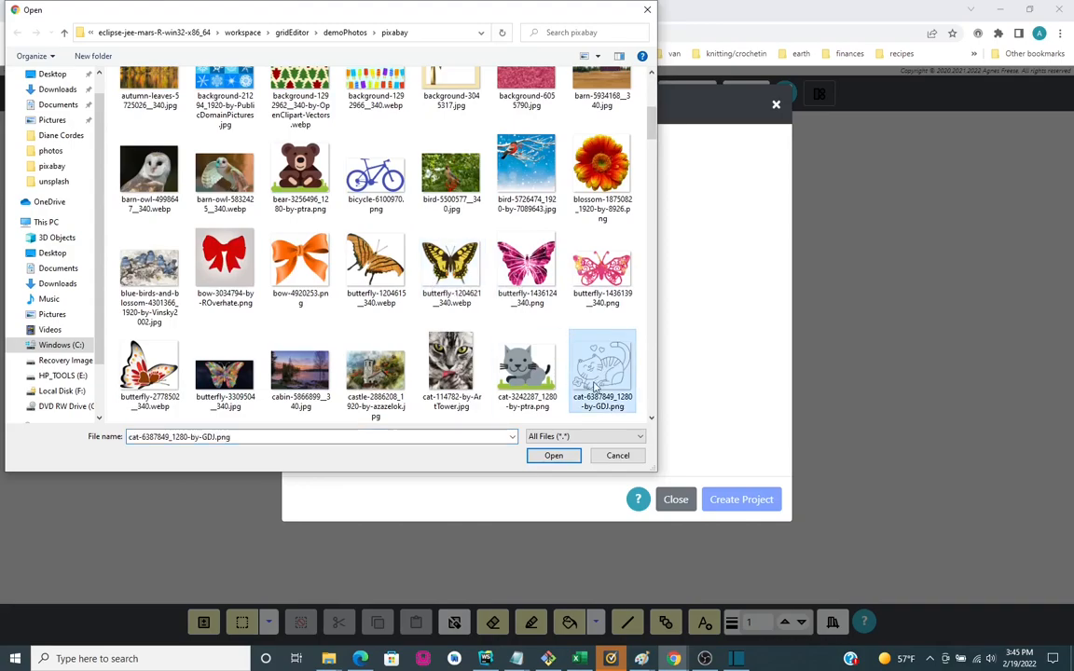
left_click(553, 455)
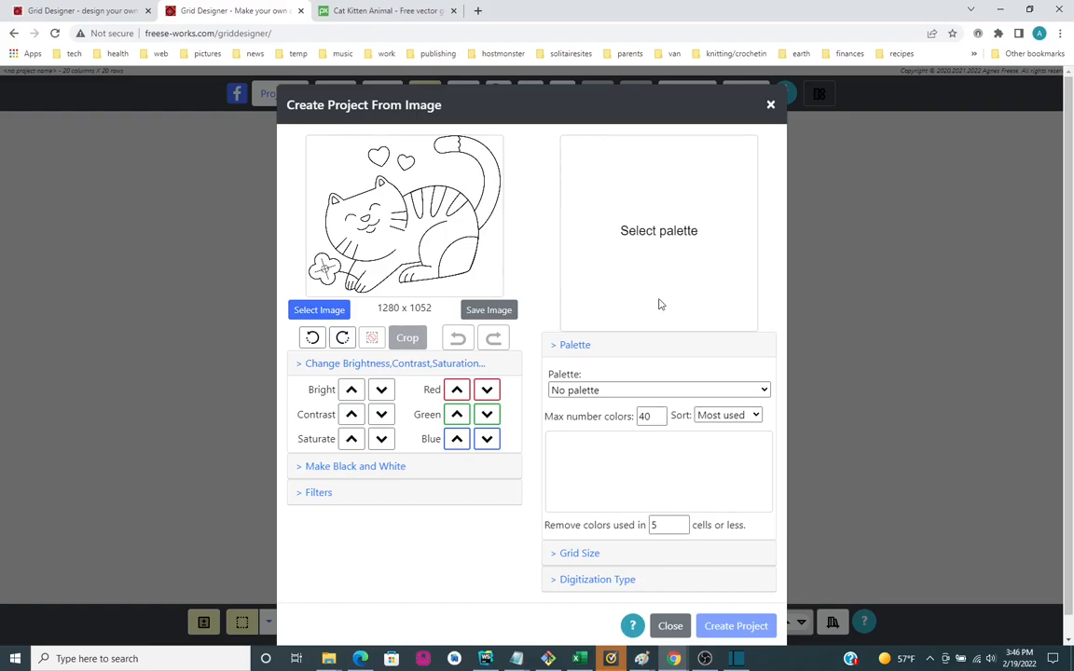
Set the image project's palette to (Yarn) RedHeartSuperSaverWorsted
left_click(764, 391)
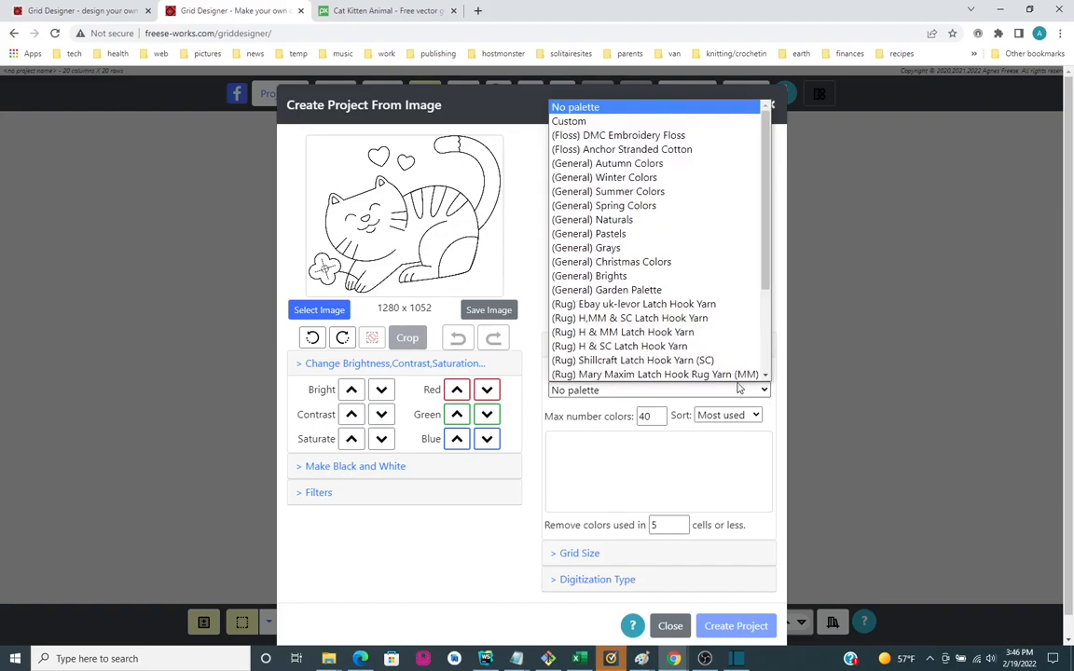
scroll(732, 377, "down", 1)
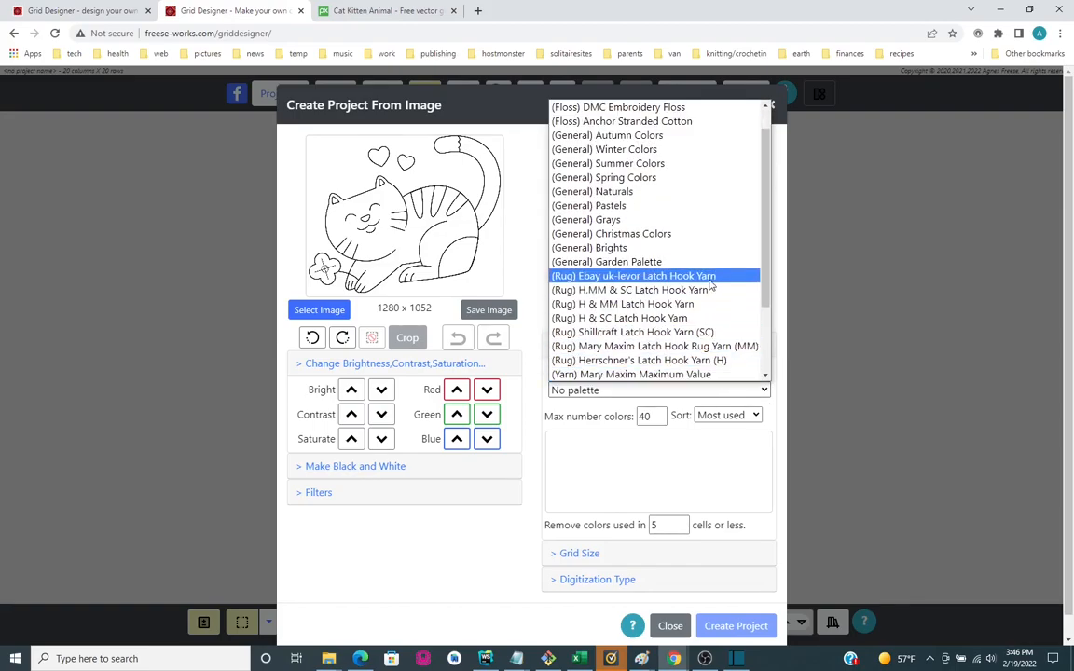
scroll(708, 299, "down", 3)
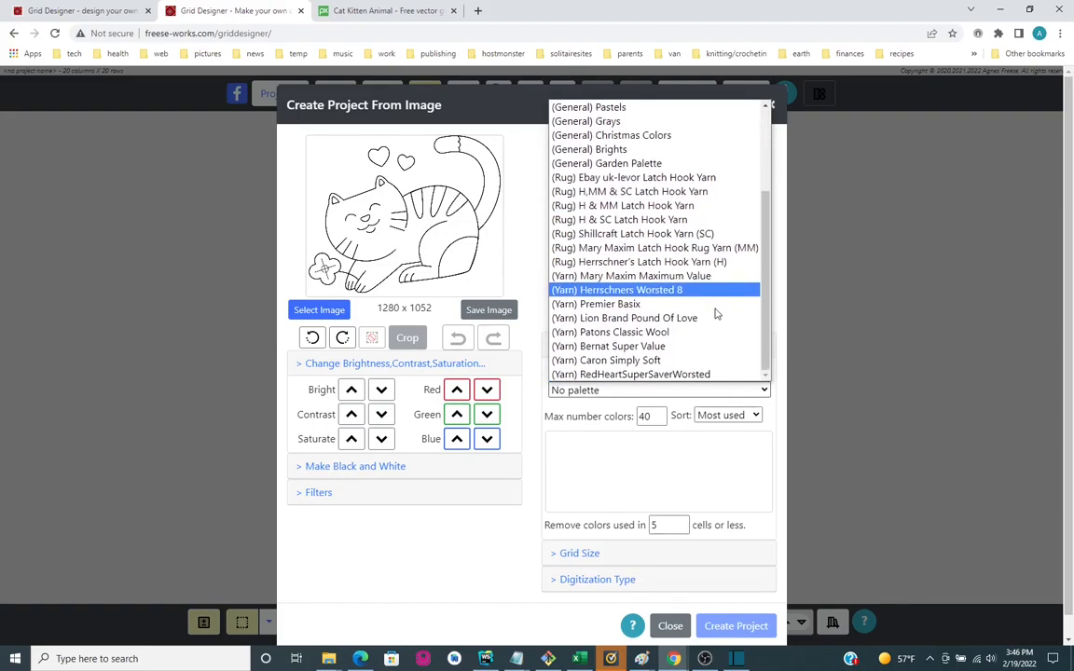
left_click(704, 374)
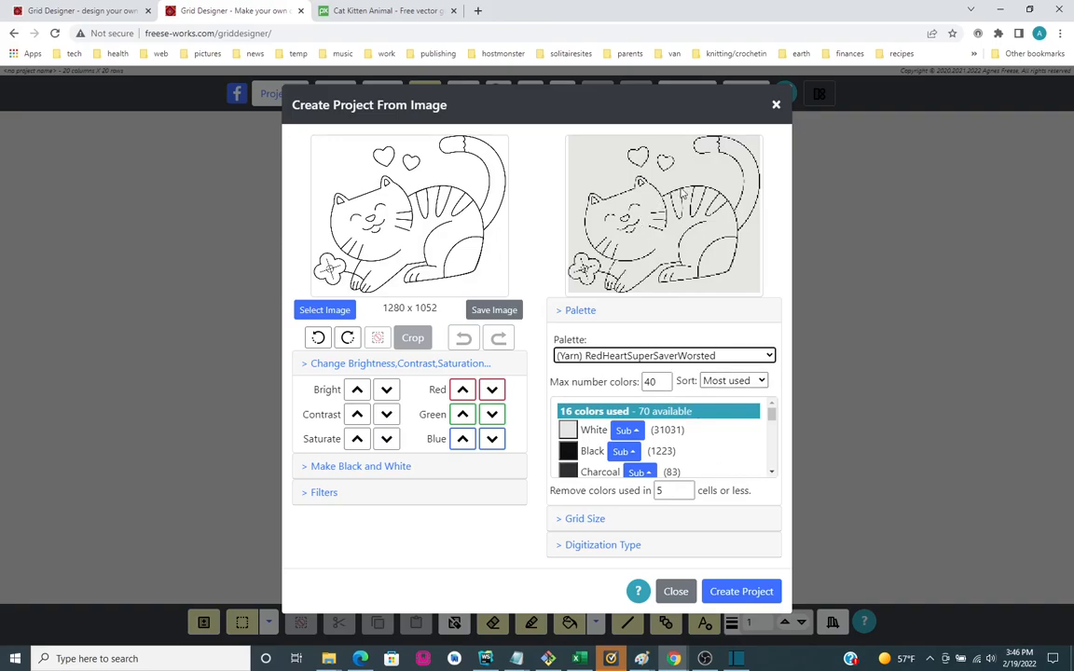
Define the grid units as a Crochet project with the General single crochet gauge (medium yarn) and save the changes
left_click(593, 525)
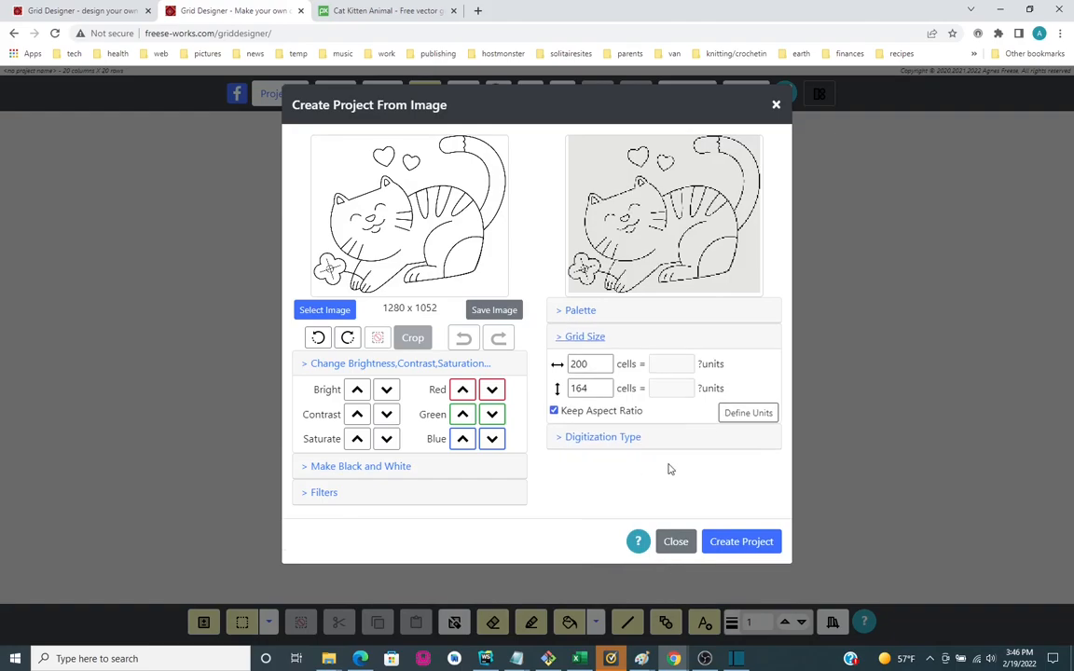
left_click(745, 415)
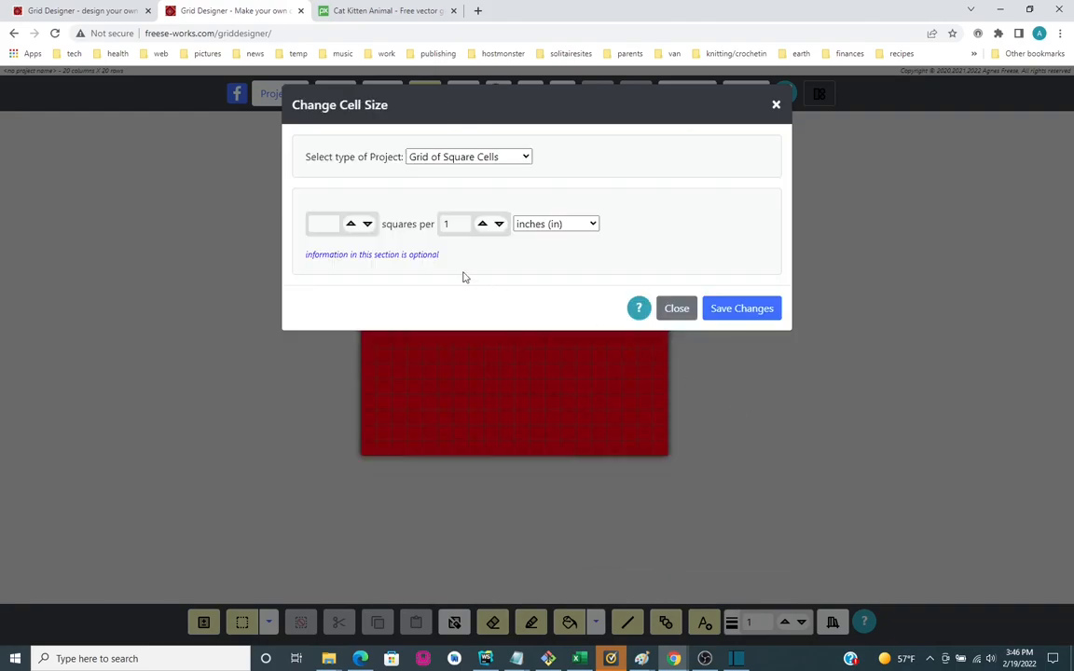
left_click(526, 159)
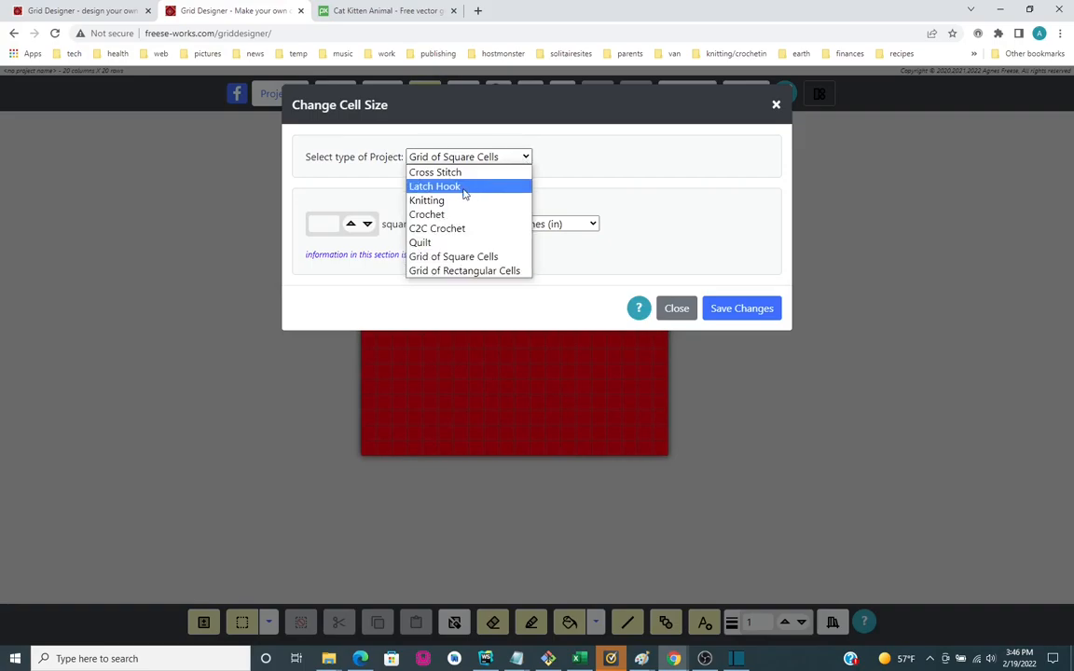
left_click(449, 214)
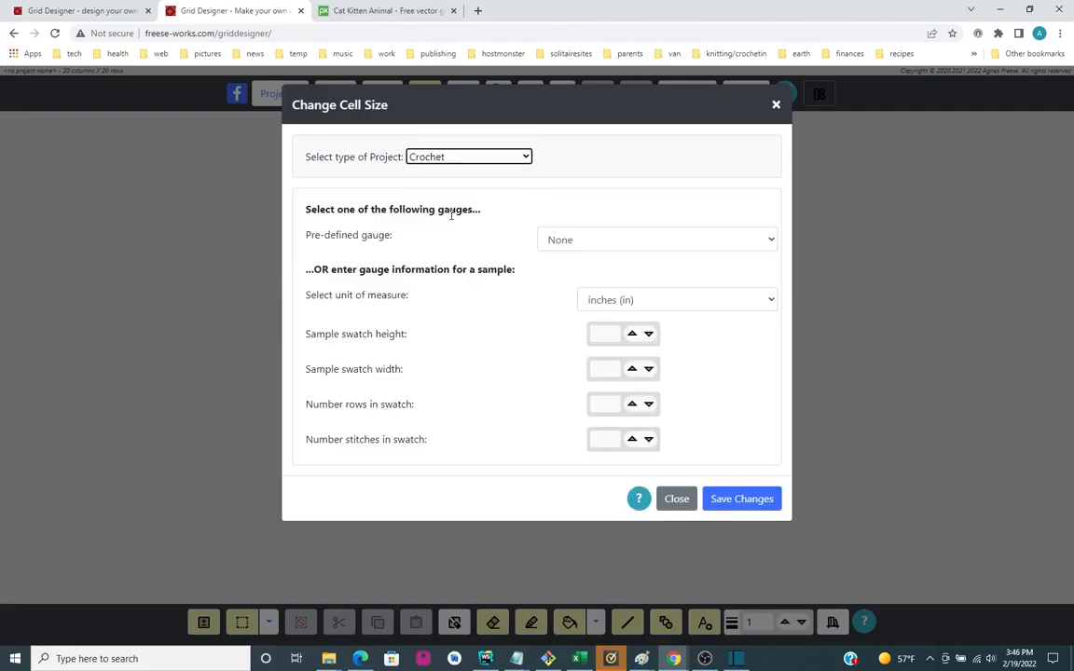
left_click(709, 242)
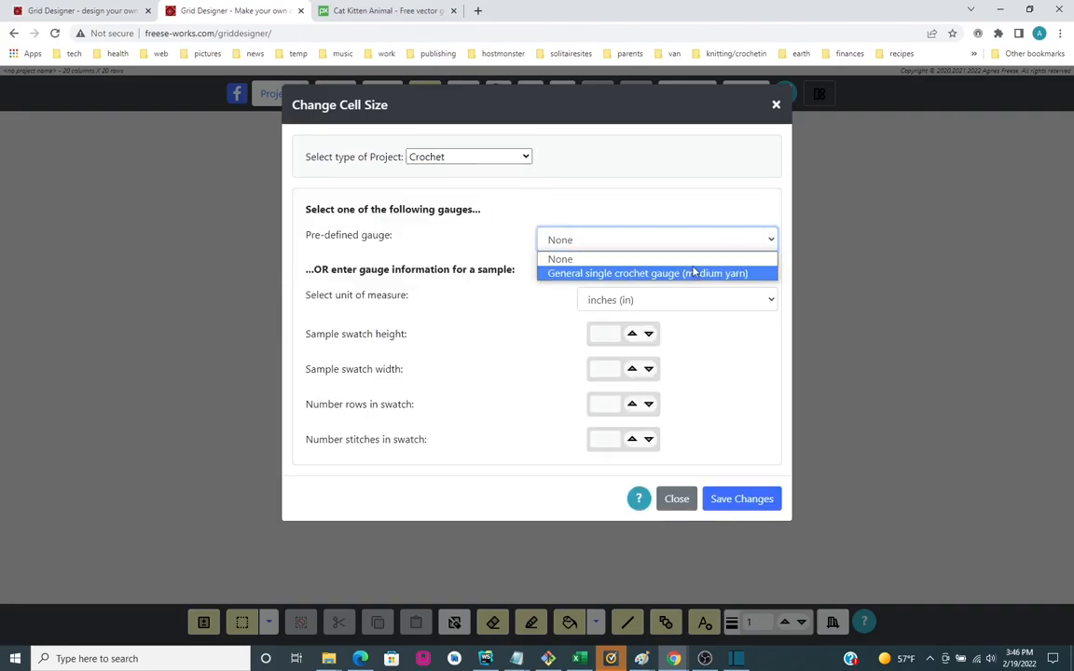
left_click(688, 273)
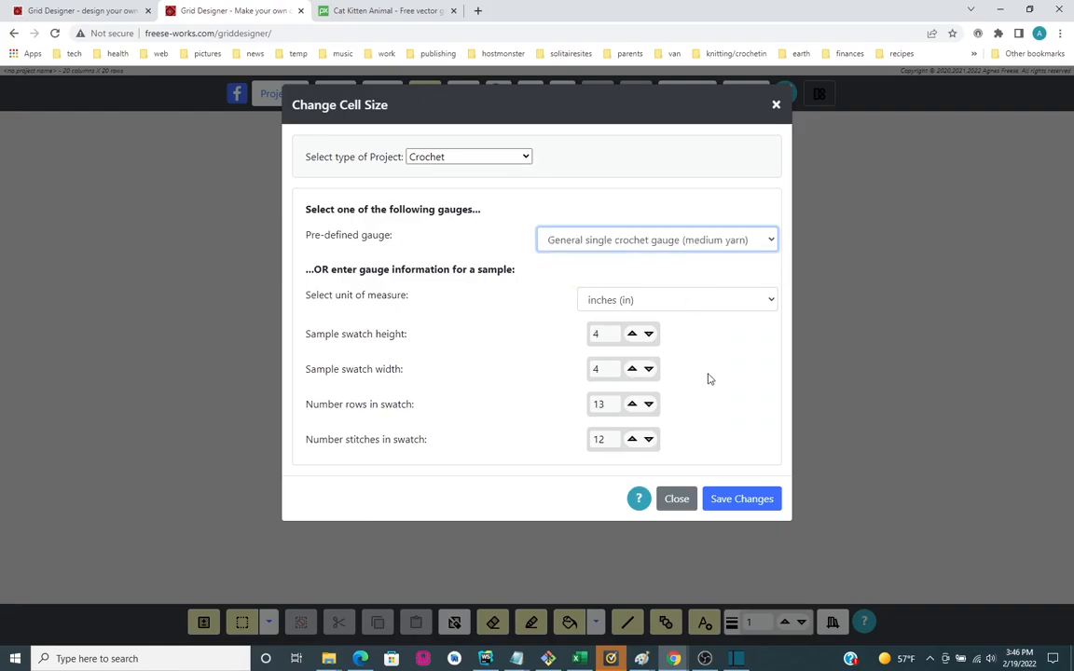
left_click(743, 503)
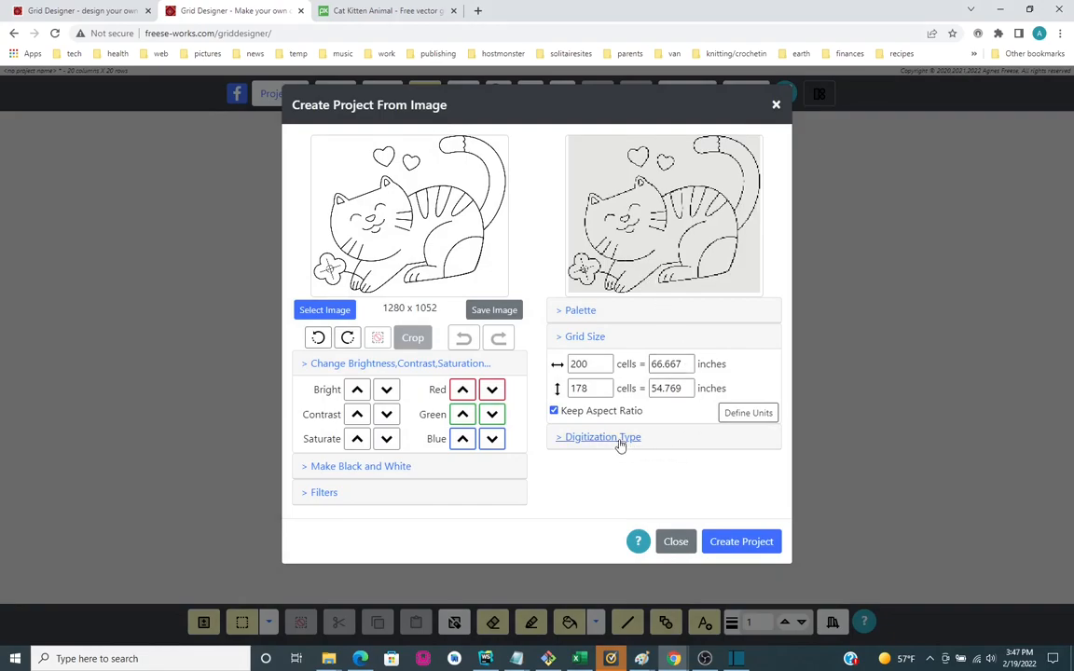
Limit the palette to a maximum of 2 colors
left_click(580, 313)
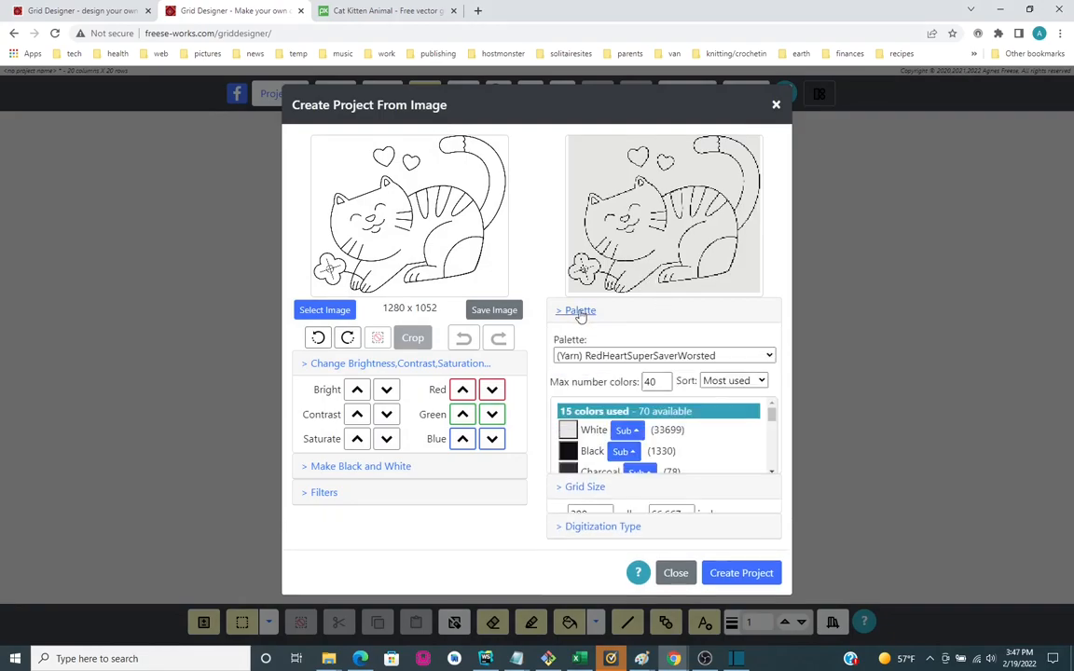
double_click(650, 382)
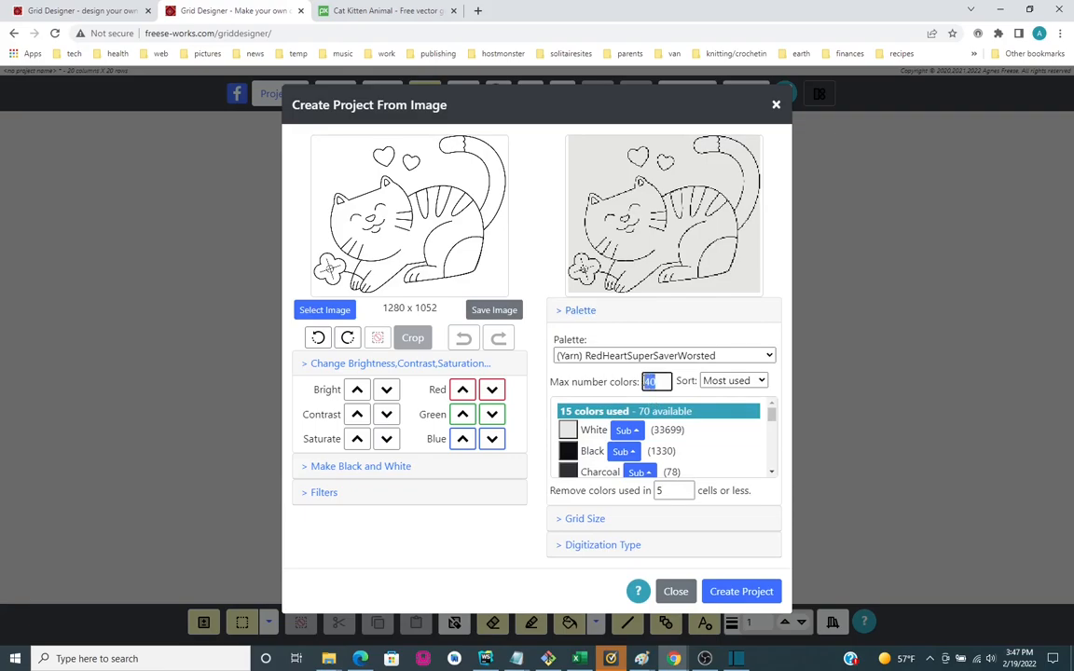
type("2")
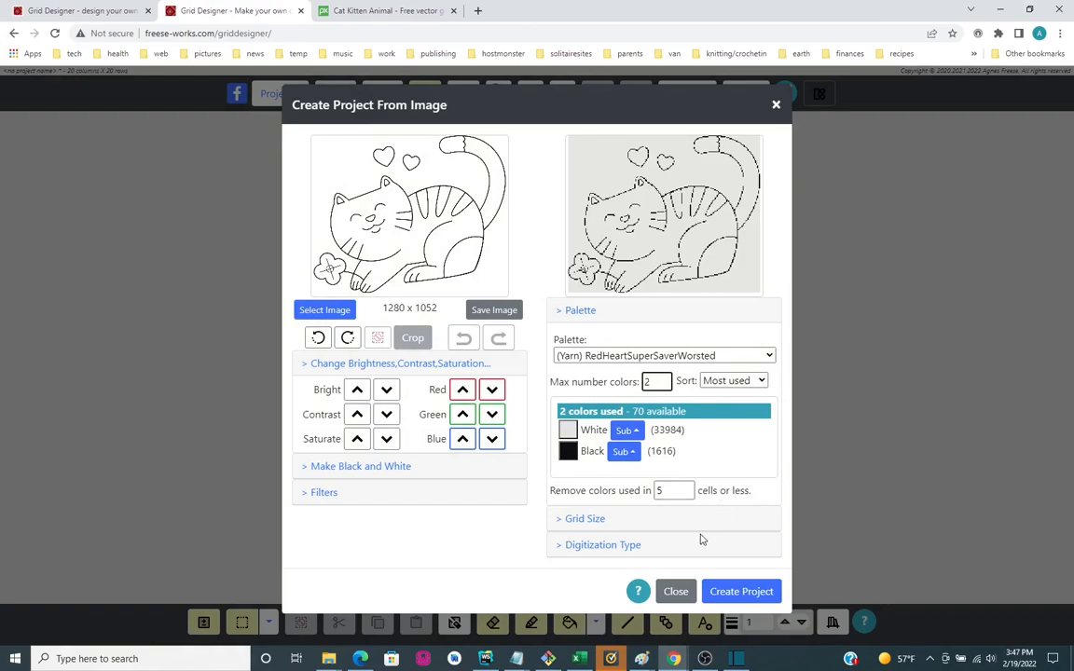
Set the grid width to 100 cells, keeping the aspect ratio
left_click(604, 522)
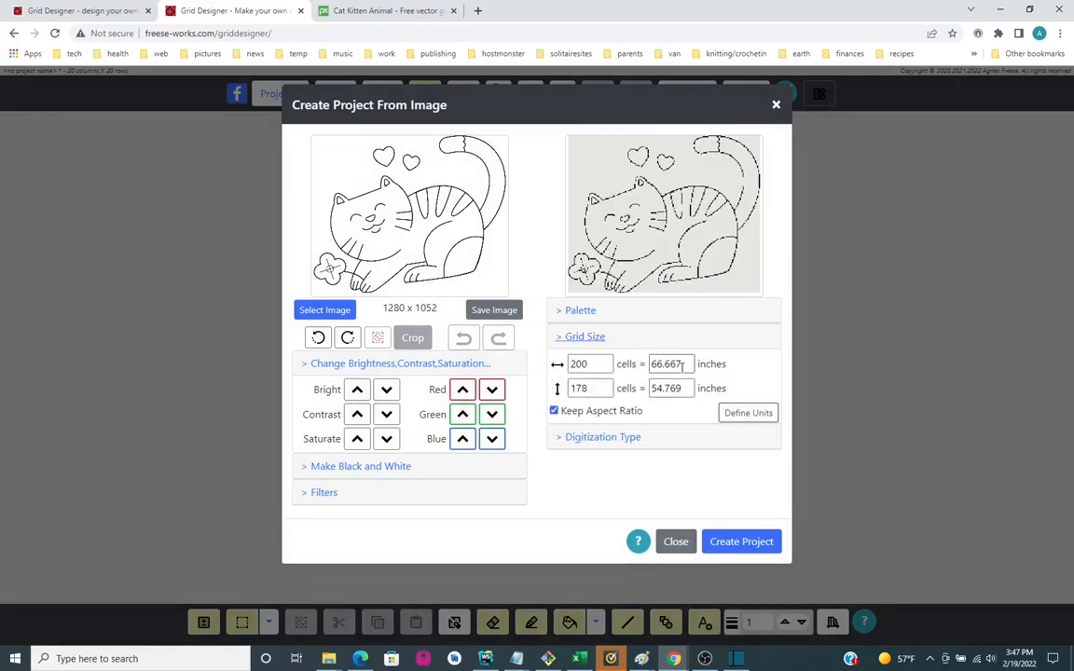
left_click(592, 364)
double_click(592, 364)
type("100")
left_click(691, 455)
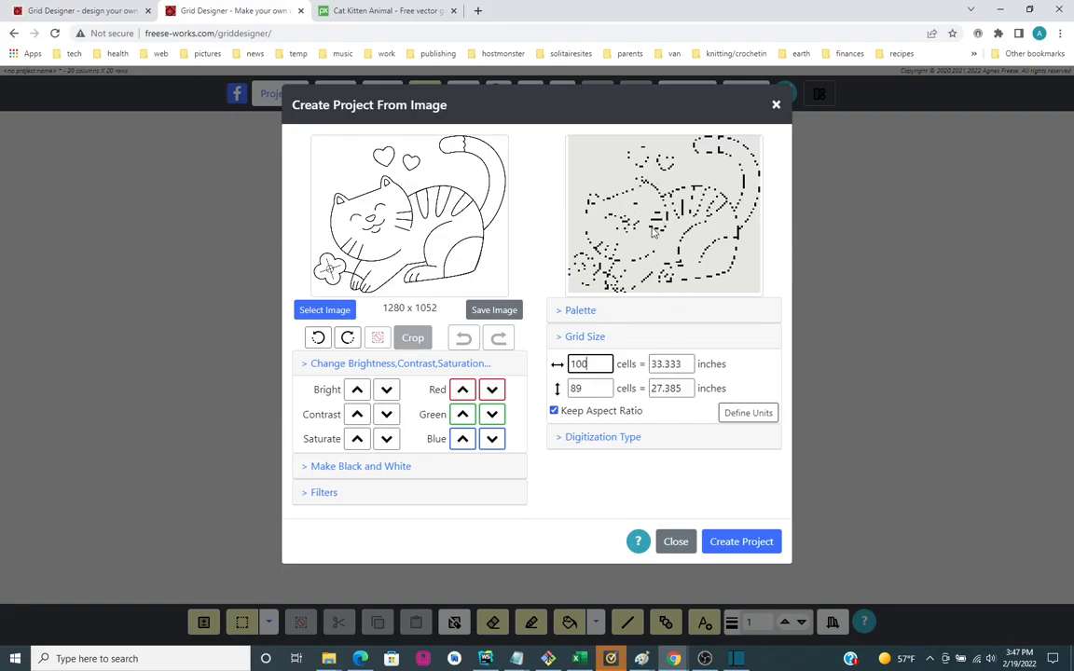
Set the digitization type to Smooth
left_click(615, 444)
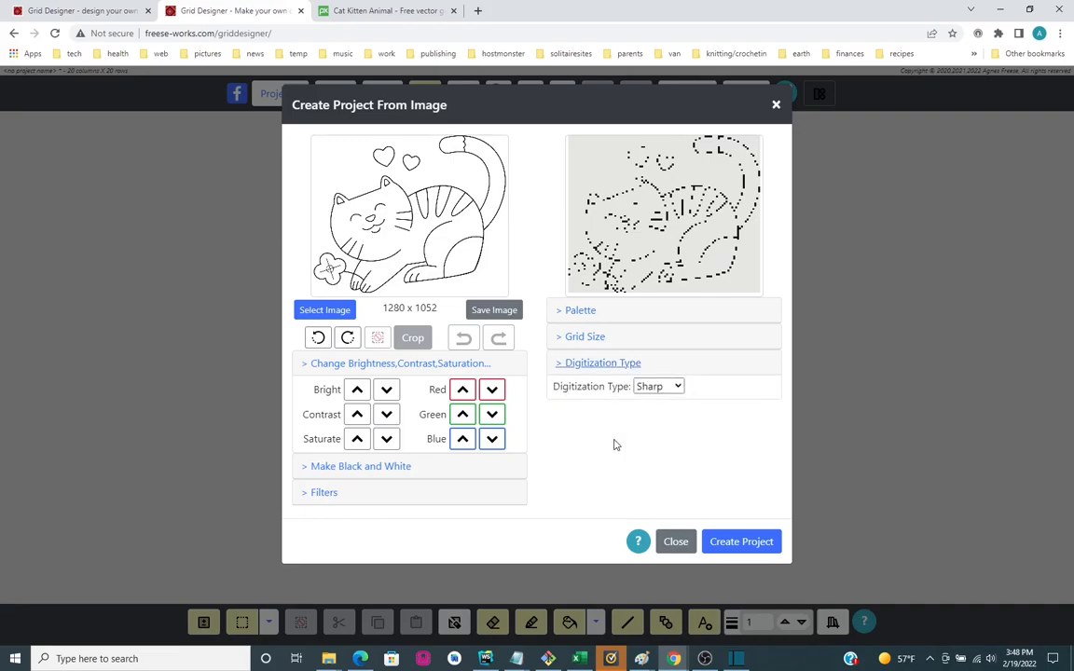
left_click(679, 388)
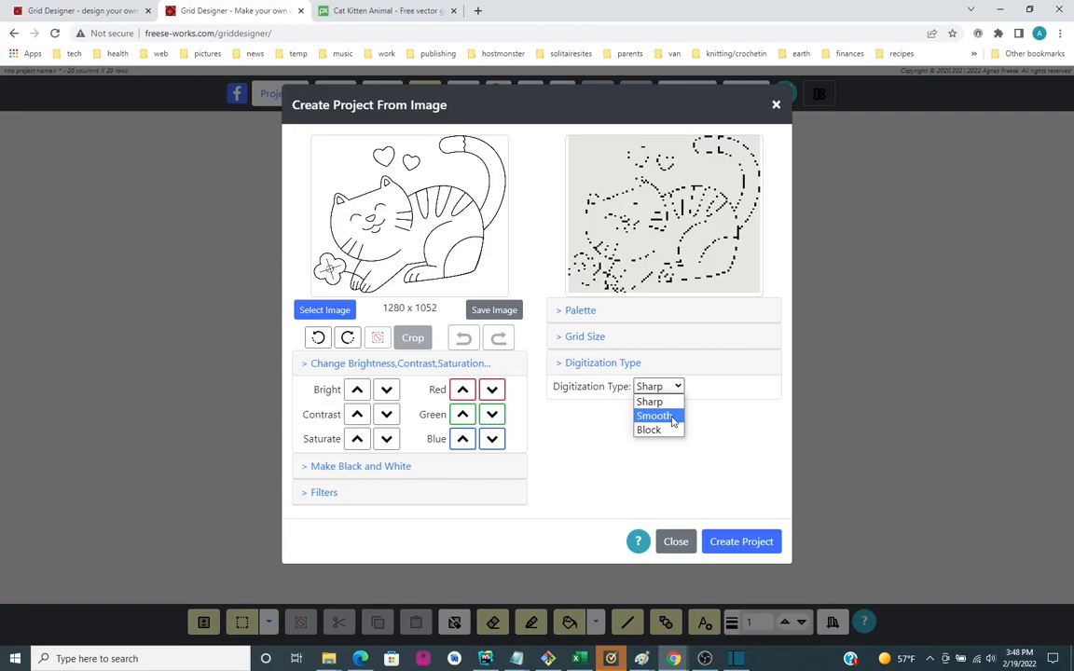
left_click(671, 416)
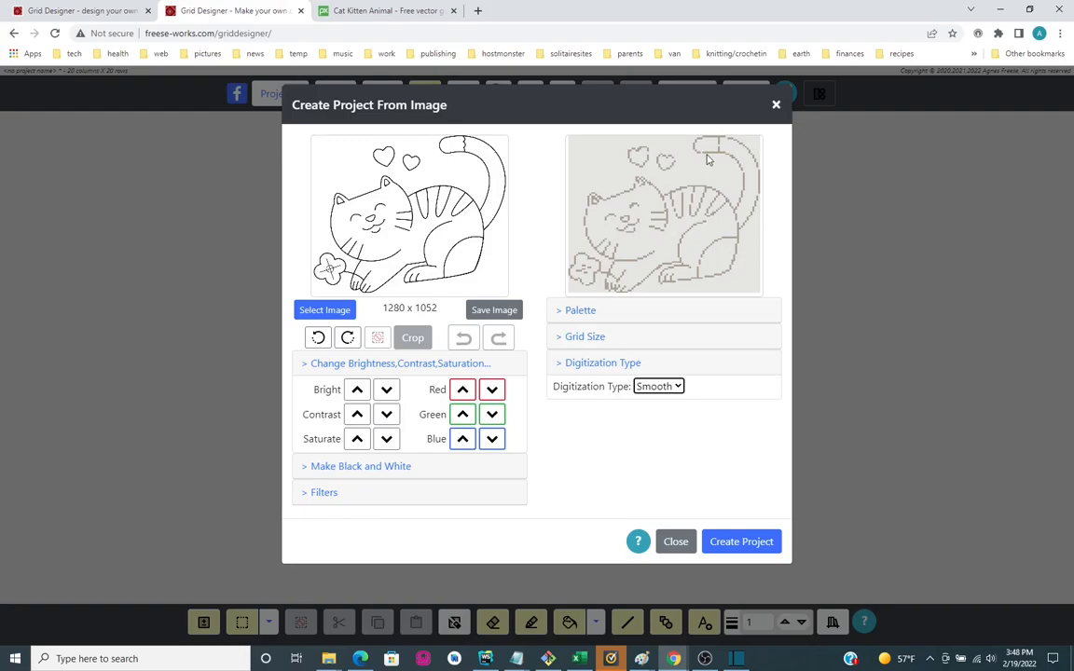
Try the Sharp digitization type on the cat image and return to Smooth
left_click(659, 386)
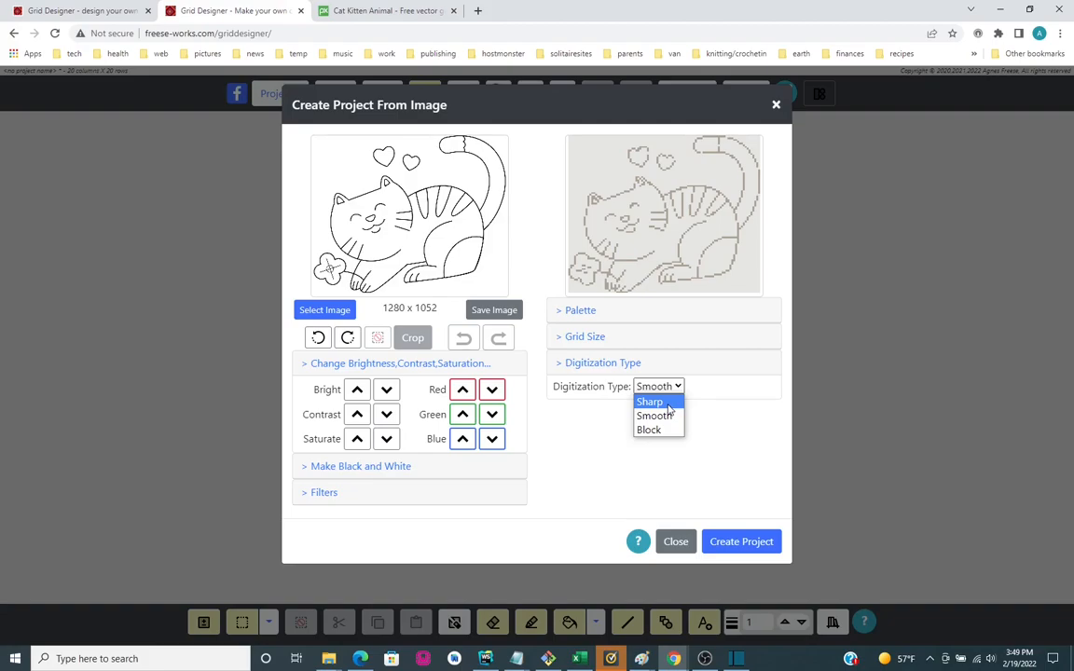
left_click(668, 407)
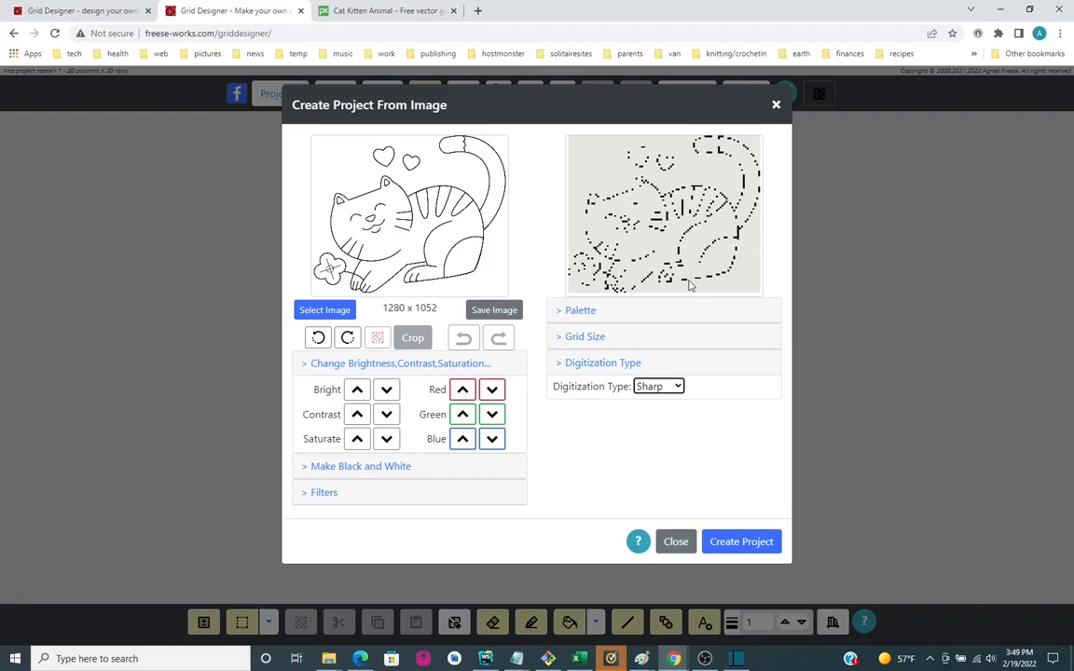
left_click(676, 386)
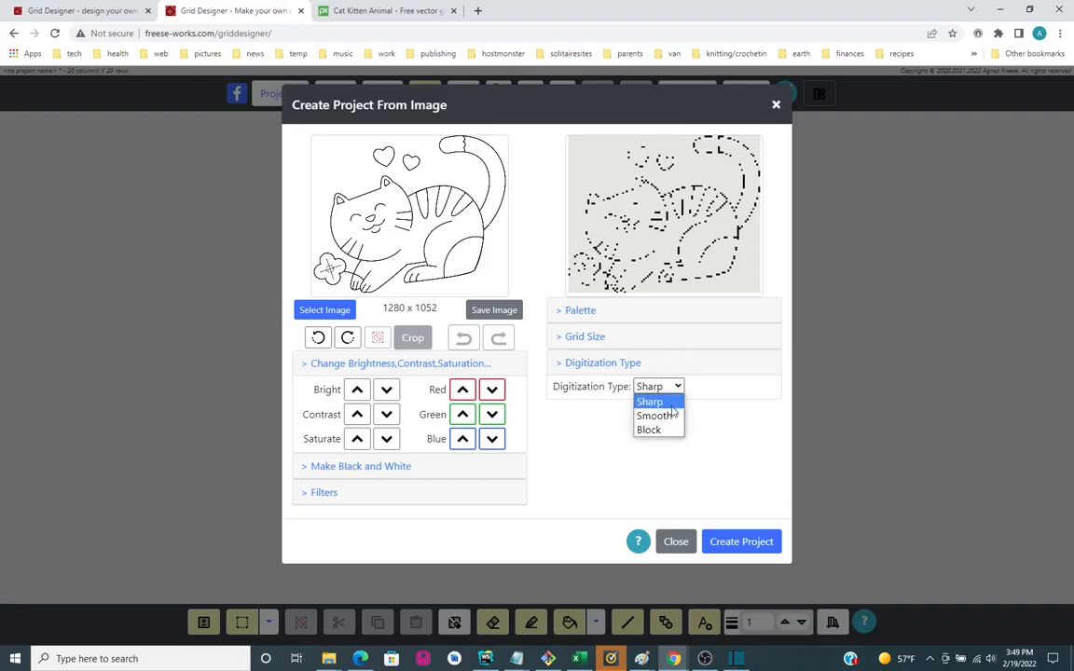
left_click(674, 424)
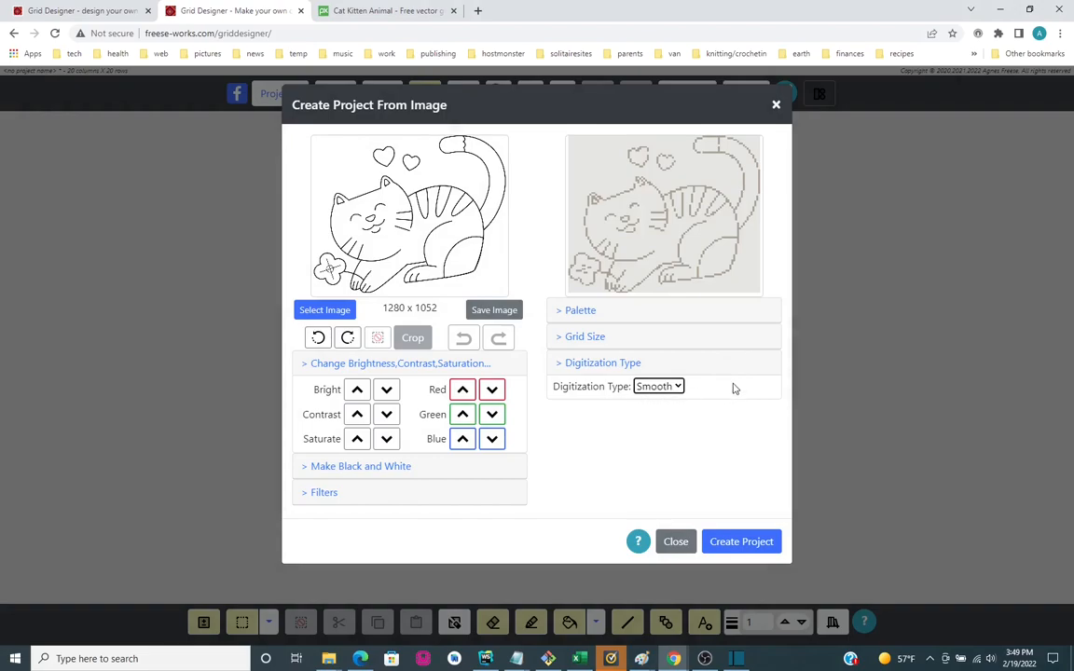
Substitute Black for the Oatmeal yarn color in the palette and create the project from the image
left_click(584, 338)
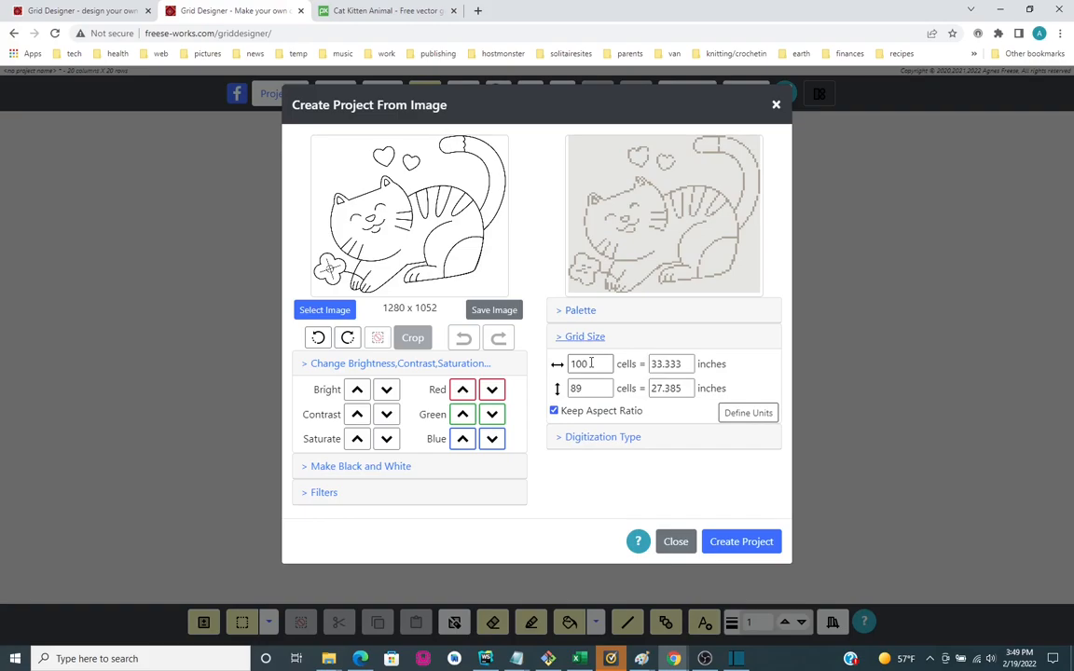
left_click(582, 314)
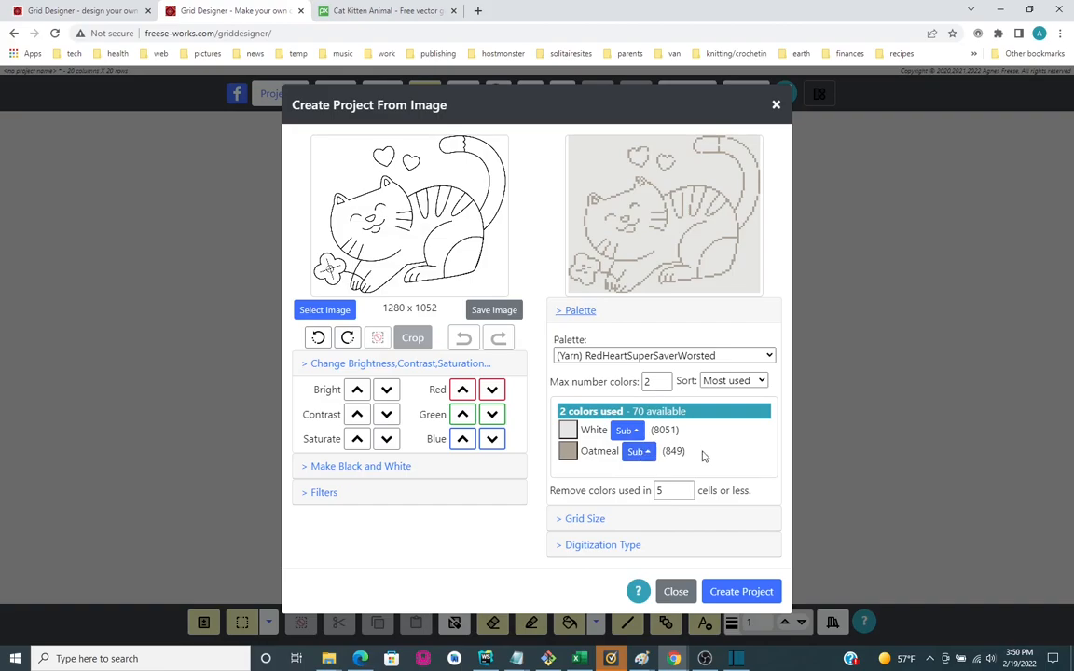
left_click(638, 452)
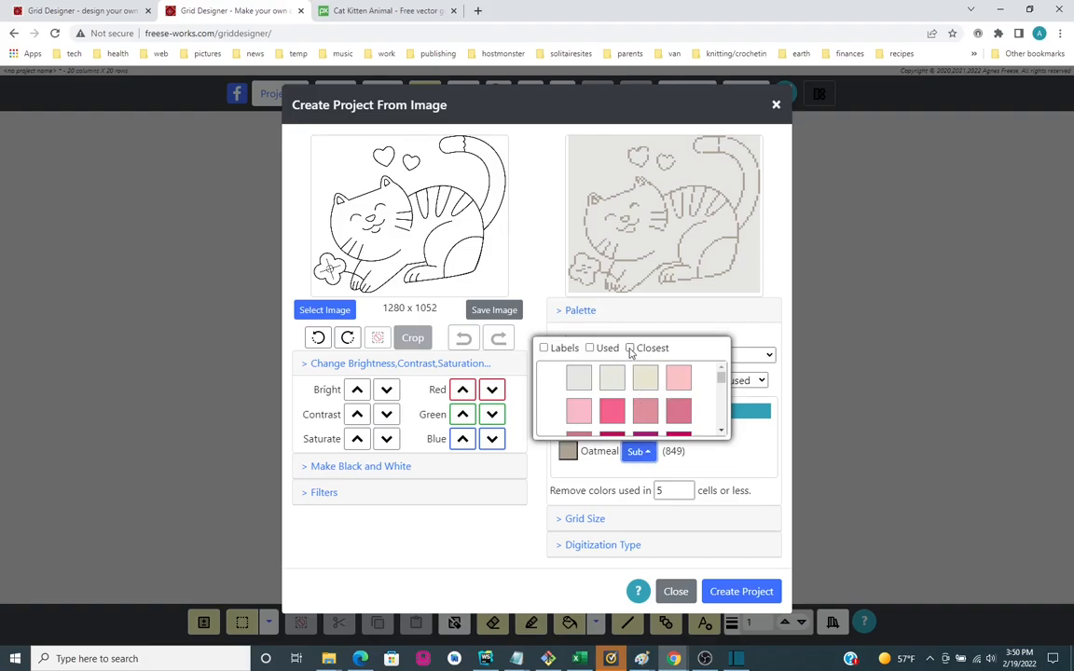
scroll(678, 391, "down", 5)
scroll(678, 397, "down", 6)
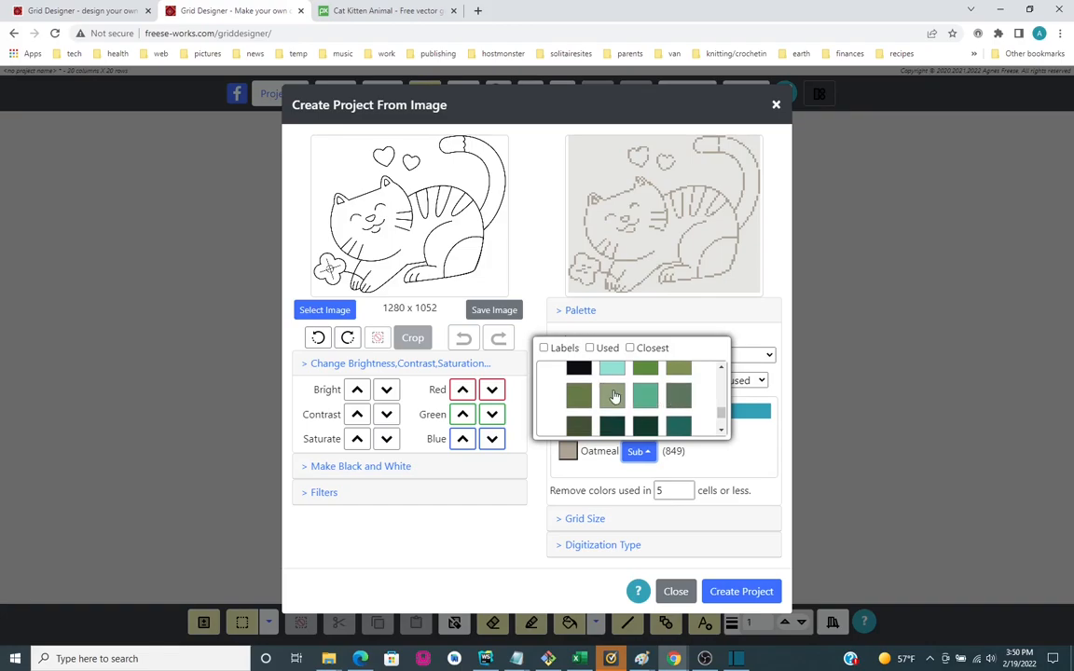
scroll(613, 401, "up", 2)
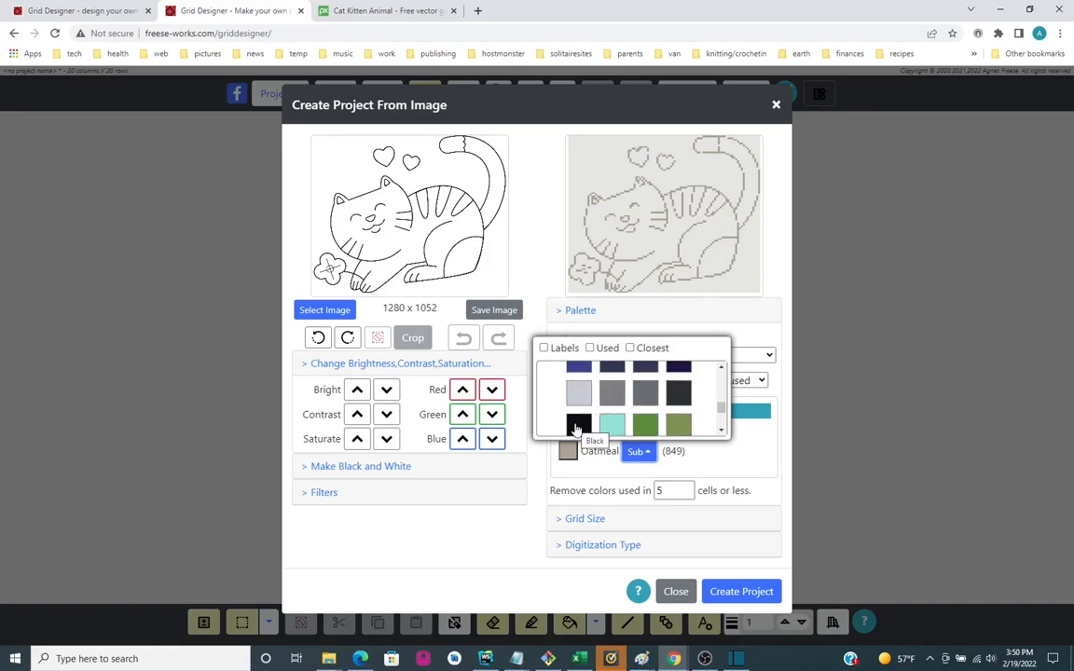
left_click(577, 427)
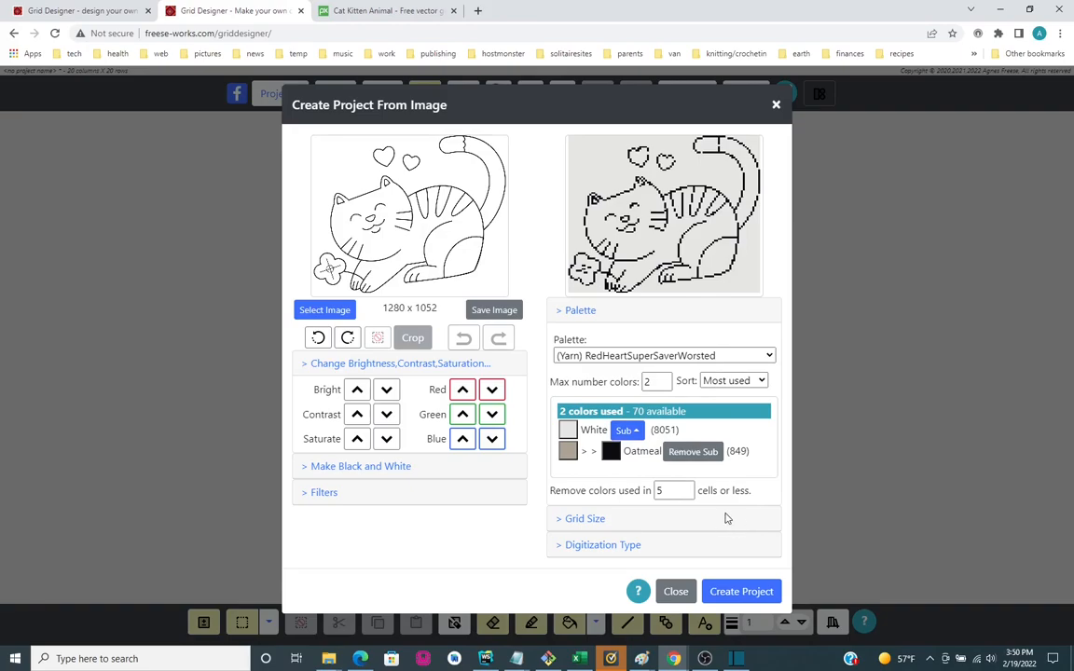
left_click(738, 593)
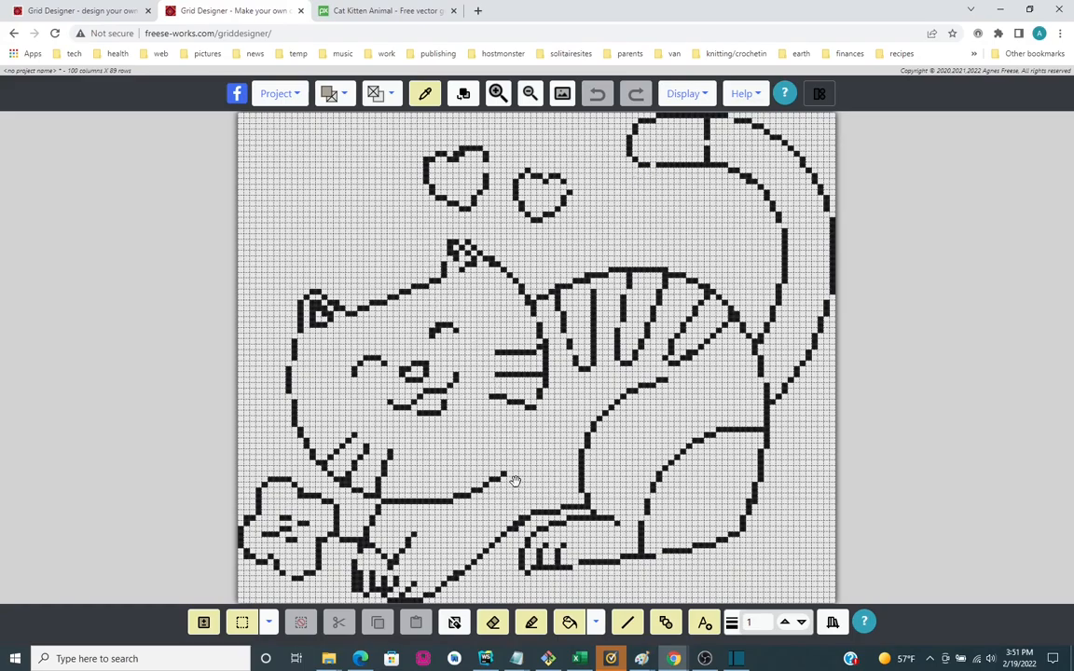
Close the gaps in the larger heart and the cat's tail outline with the pencil in black
left_click(533, 625)
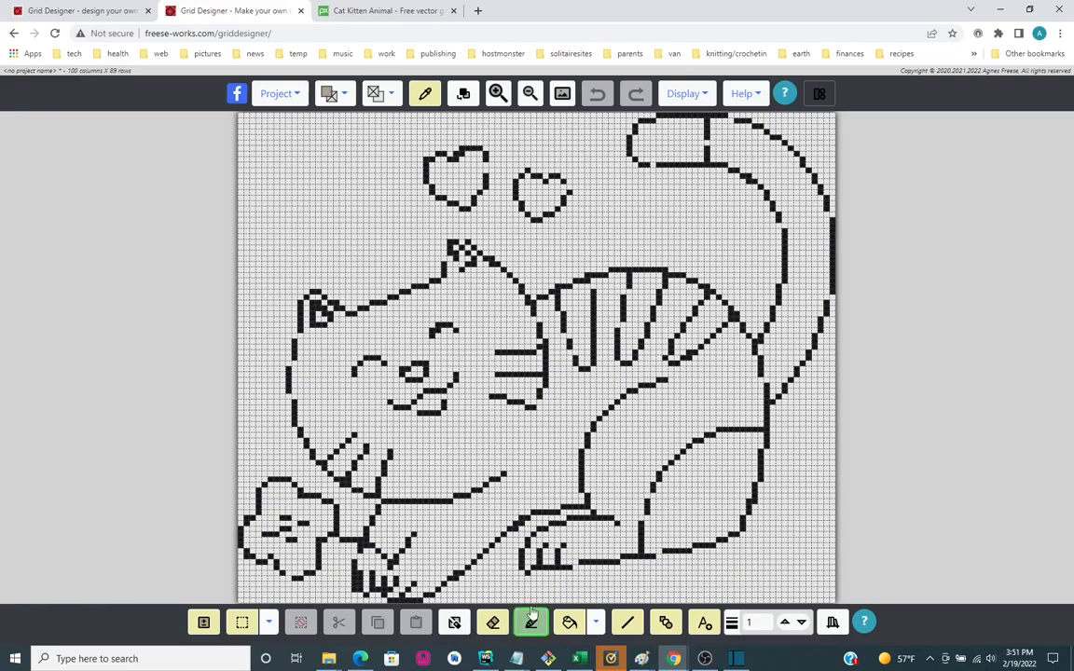
left_click(345, 94)
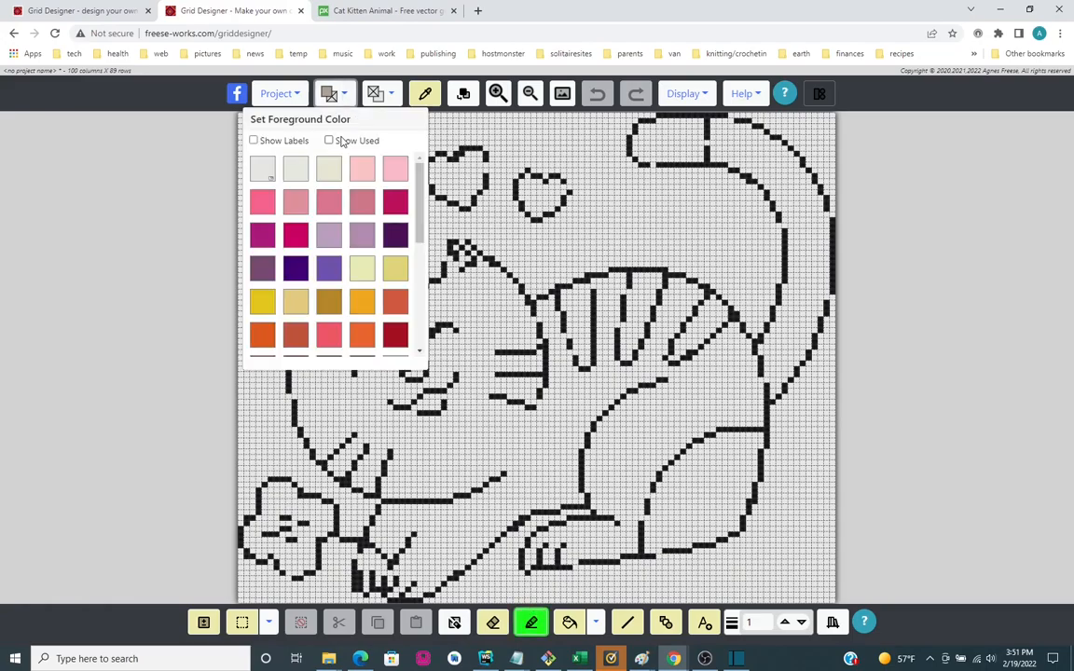
left_click(329, 139)
left_click(297, 169)
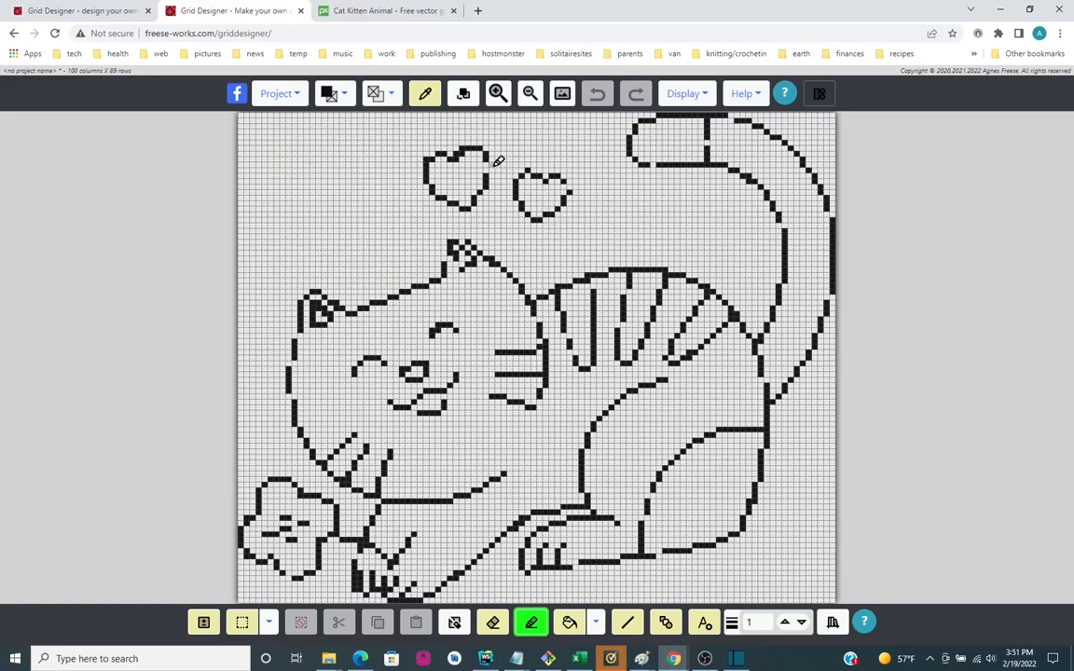
left_click_drag(485, 166, 484, 172)
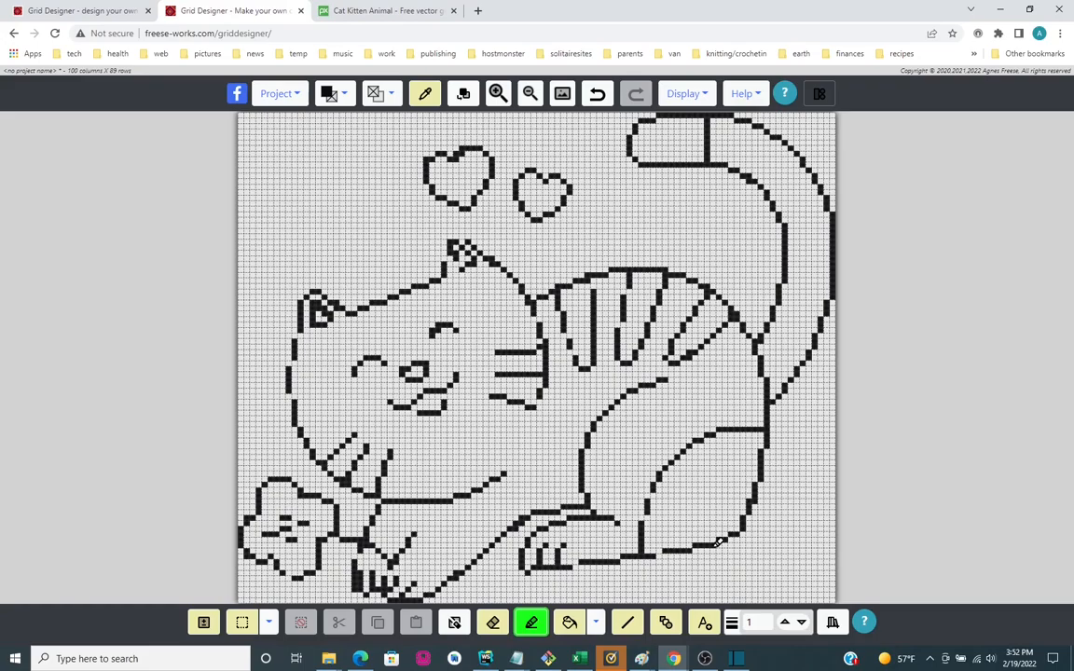
Fill the cat's tail between its tip and the body with orange
left_click(570, 622)
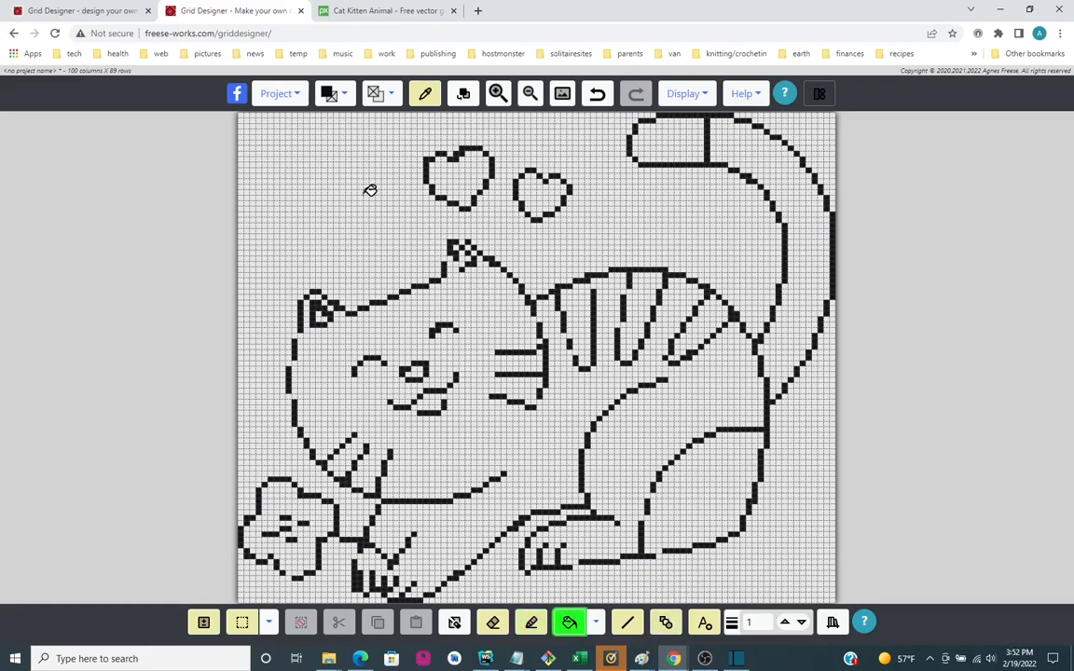
left_click(328, 93)
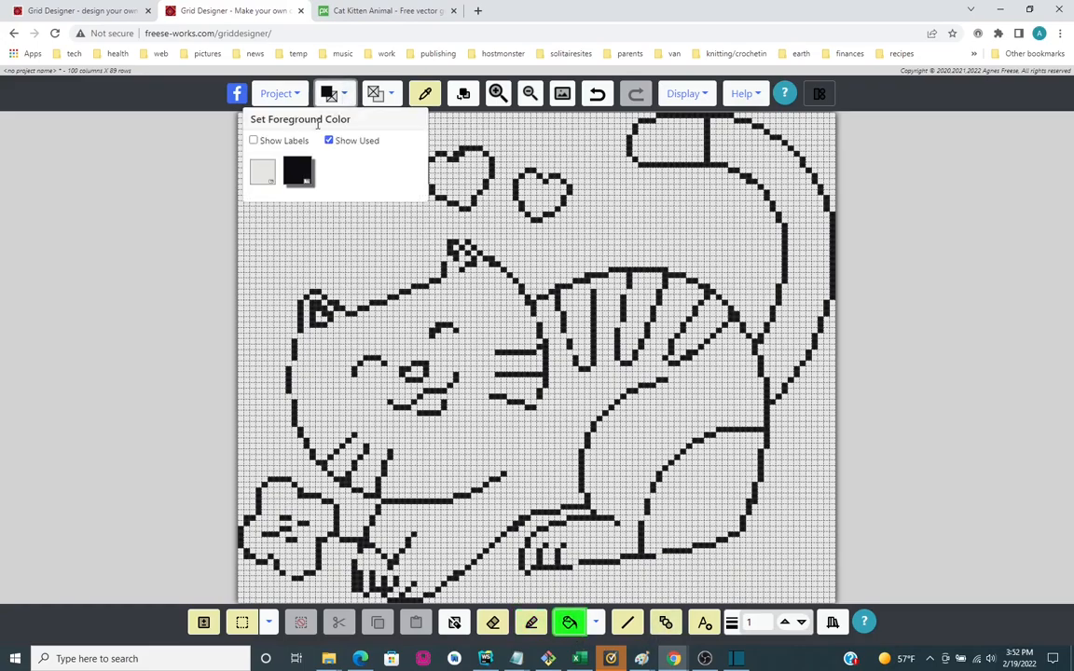
left_click(329, 140)
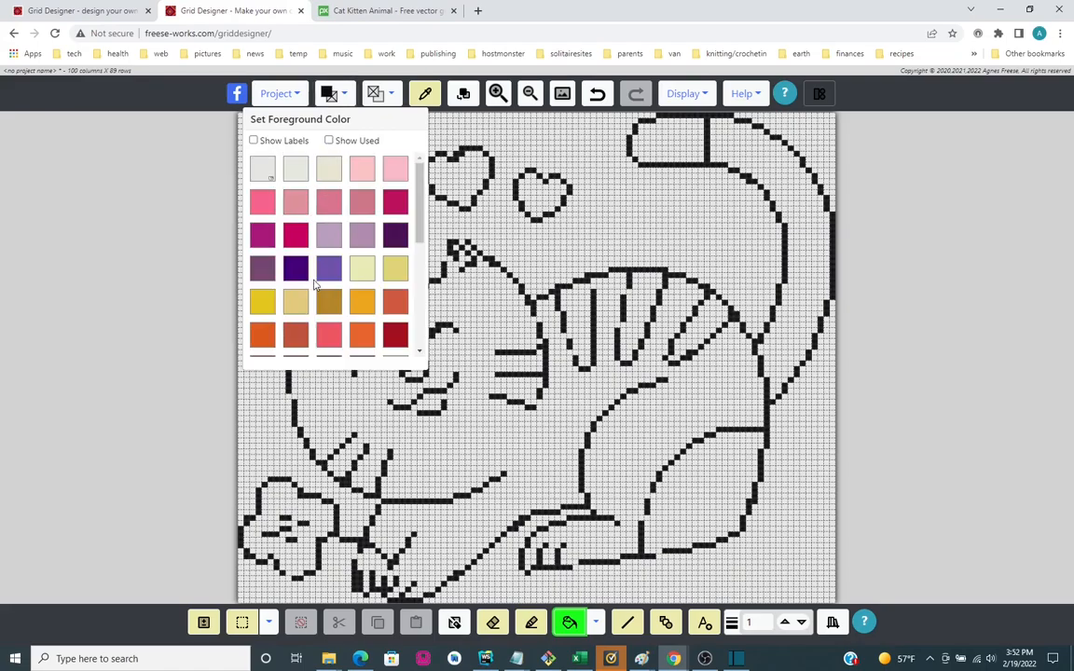
scroll(315, 286, "down", 1)
scroll(315, 286, "down", 1)
left_click(296, 254)
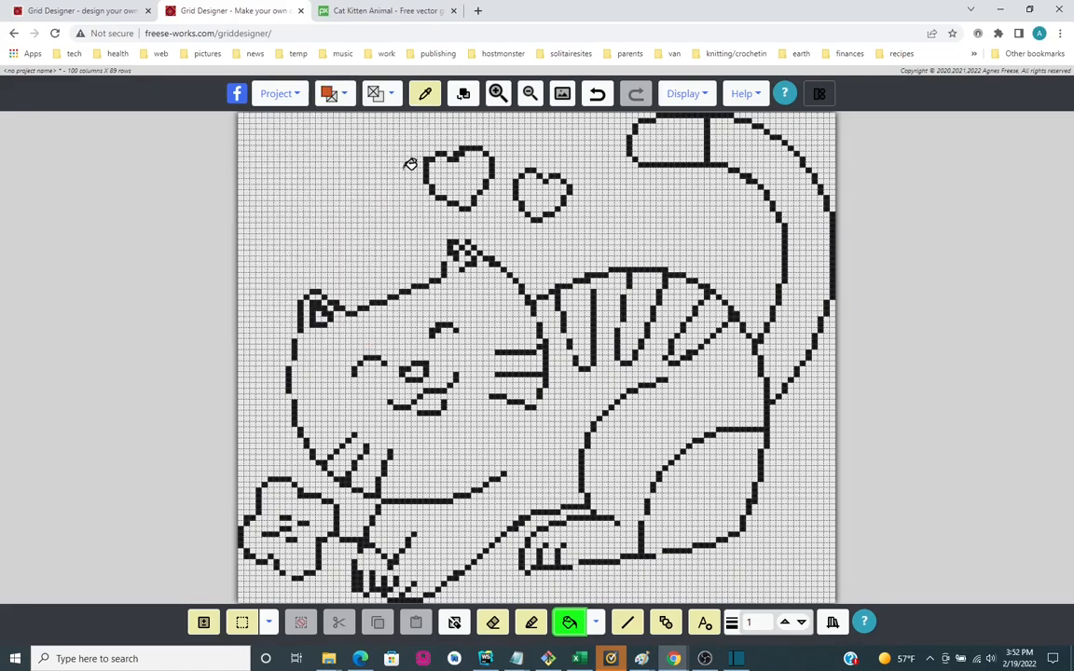
left_click(801, 183)
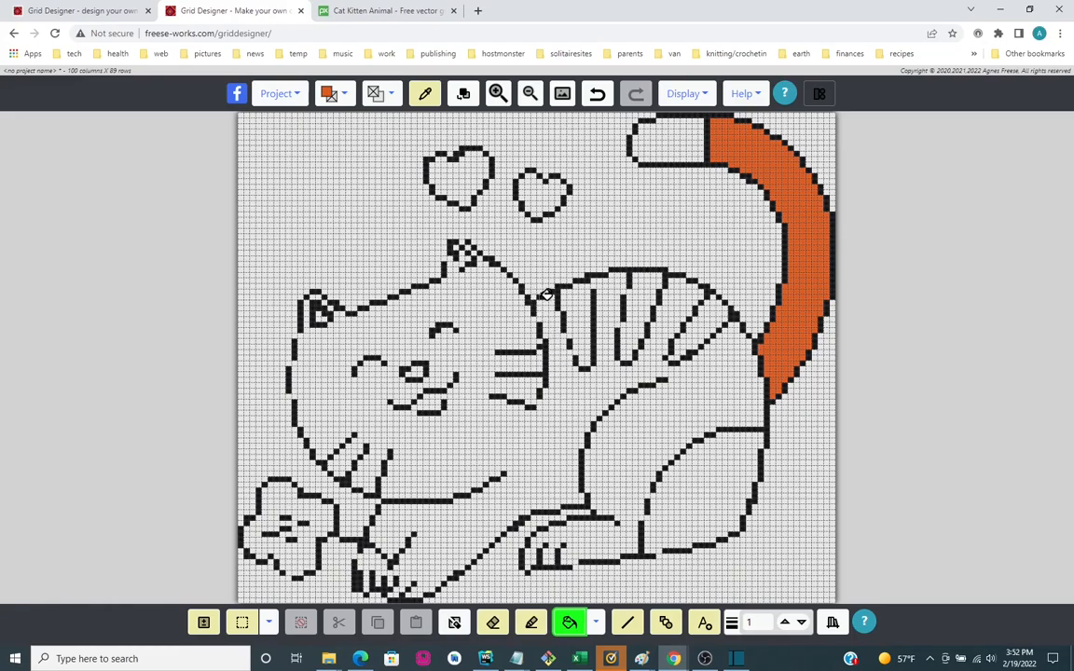
Try to fill the cat's body with orange and undo that fill
left_click(570, 393)
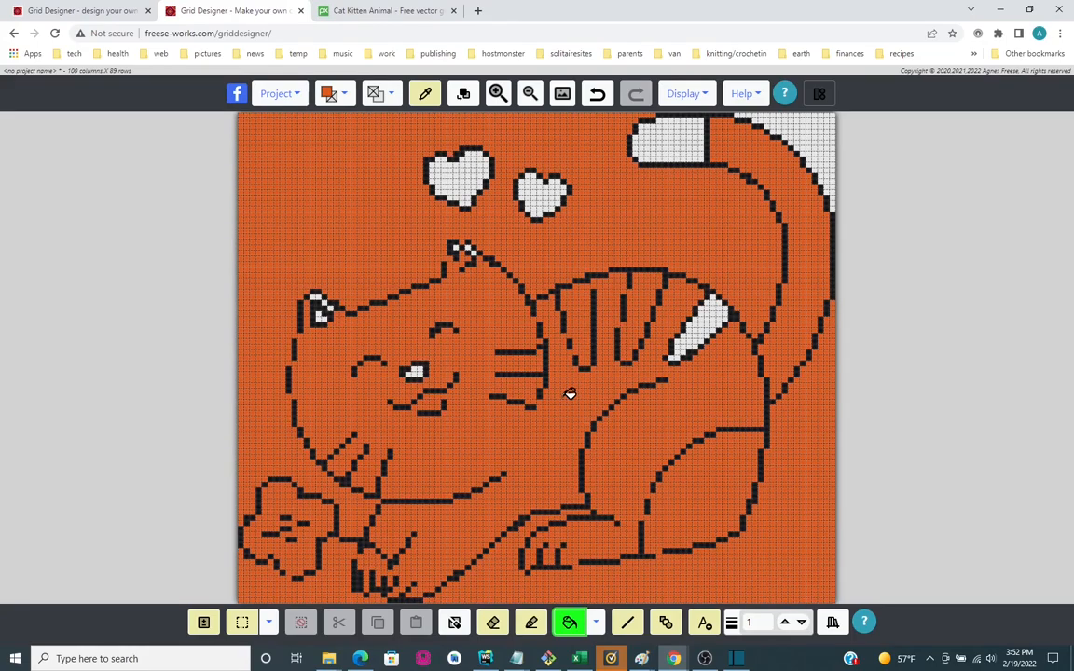
left_click(591, 100)
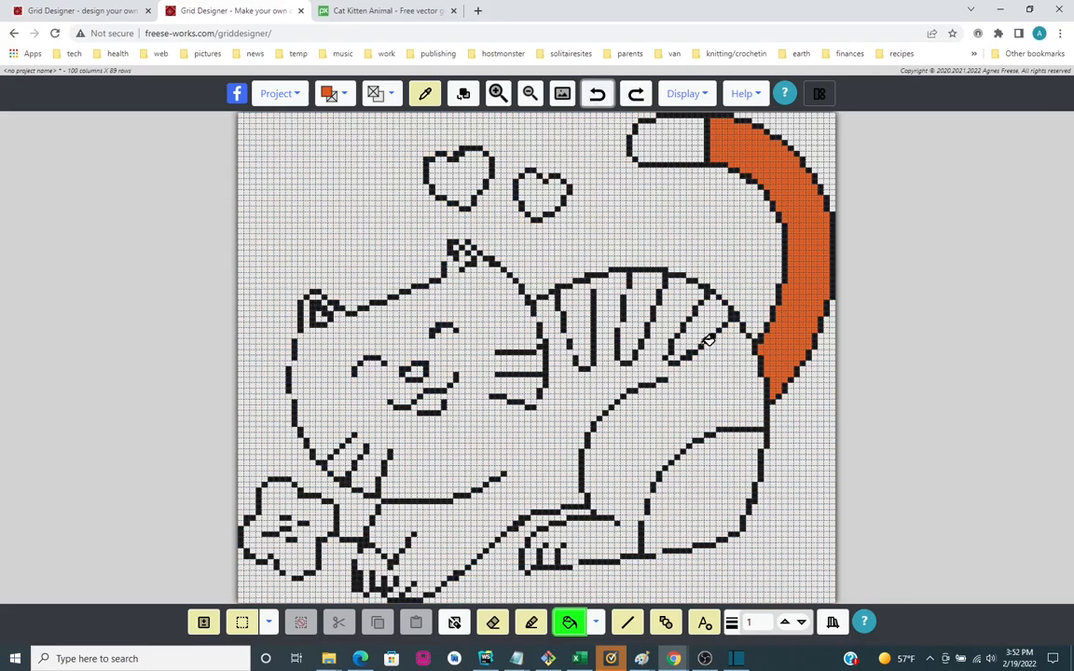
Close the remaining gaps in the outline of the cat's head, body and paws with the pencil in black
left_click(533, 624)
left_click(345, 94)
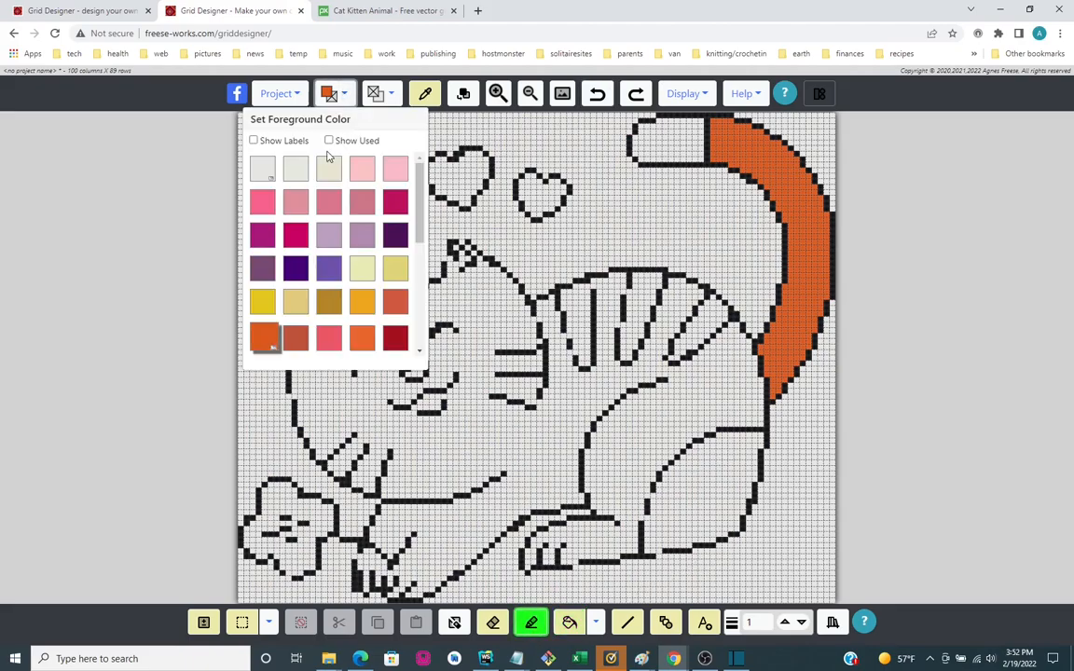
left_click(326, 139)
left_click(328, 170)
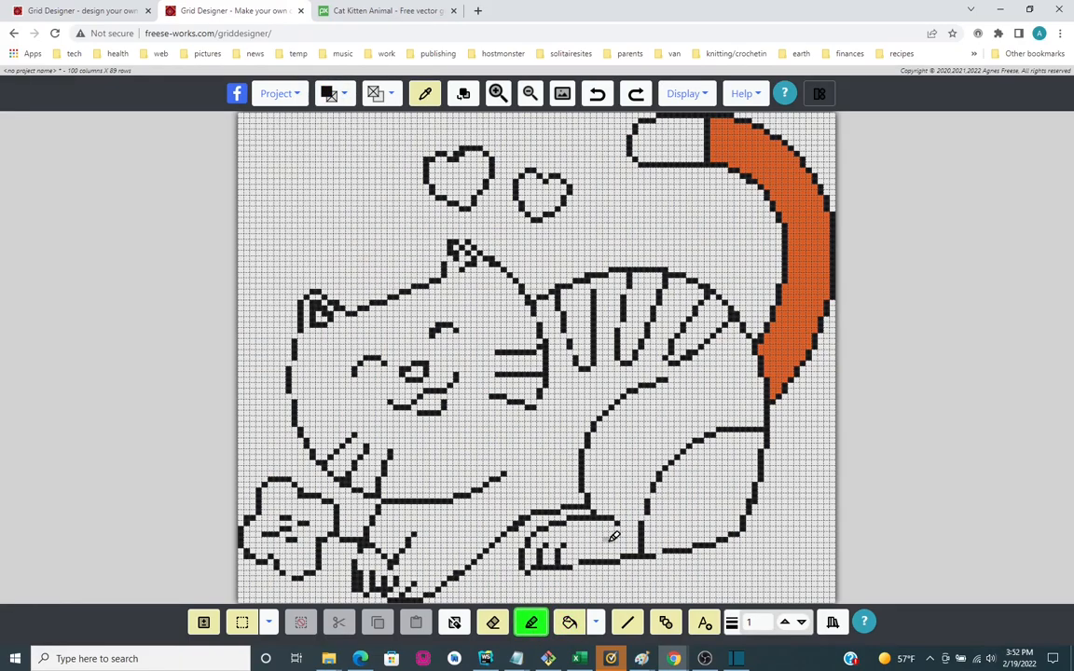
left_click(576, 567)
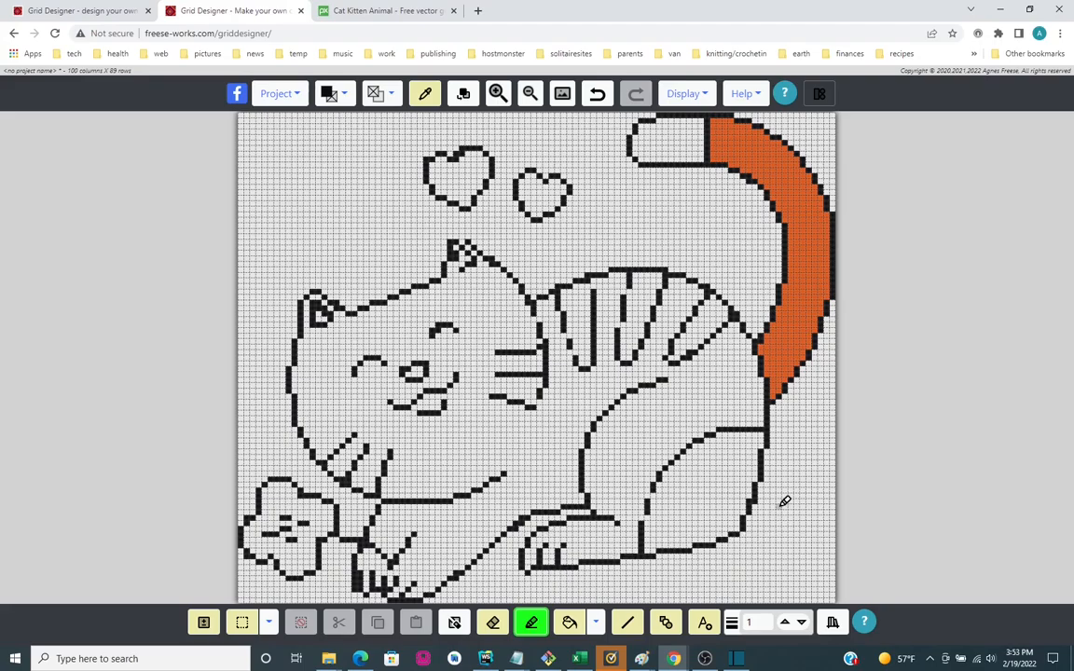
Fill the cat's head, body and paws with orange
left_click(569, 622)
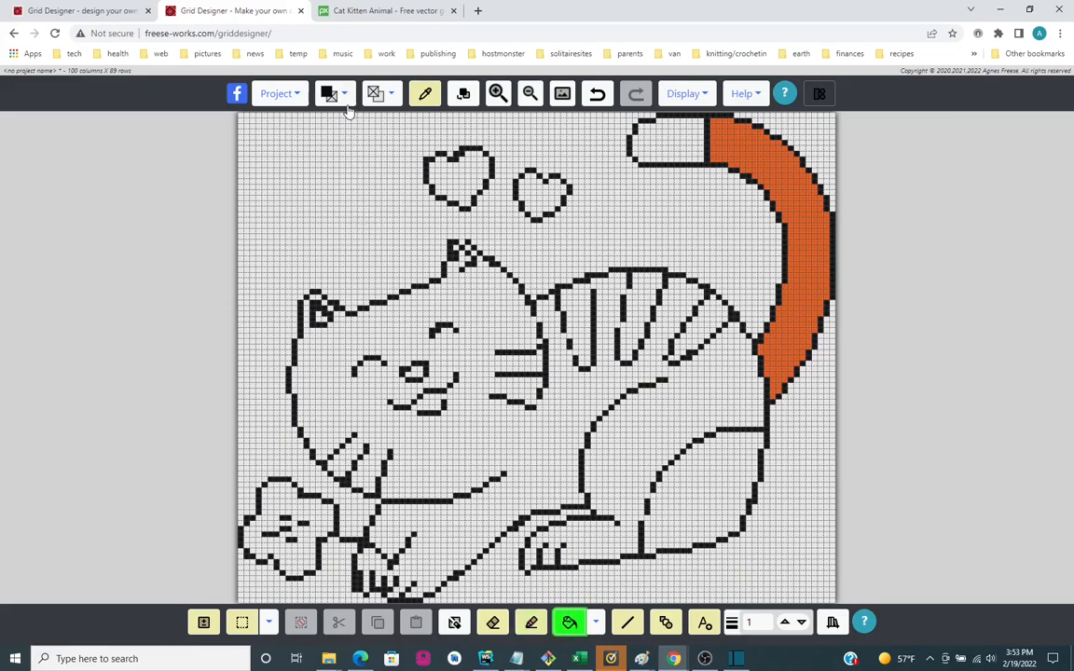
left_click(317, 95)
left_click(296, 169)
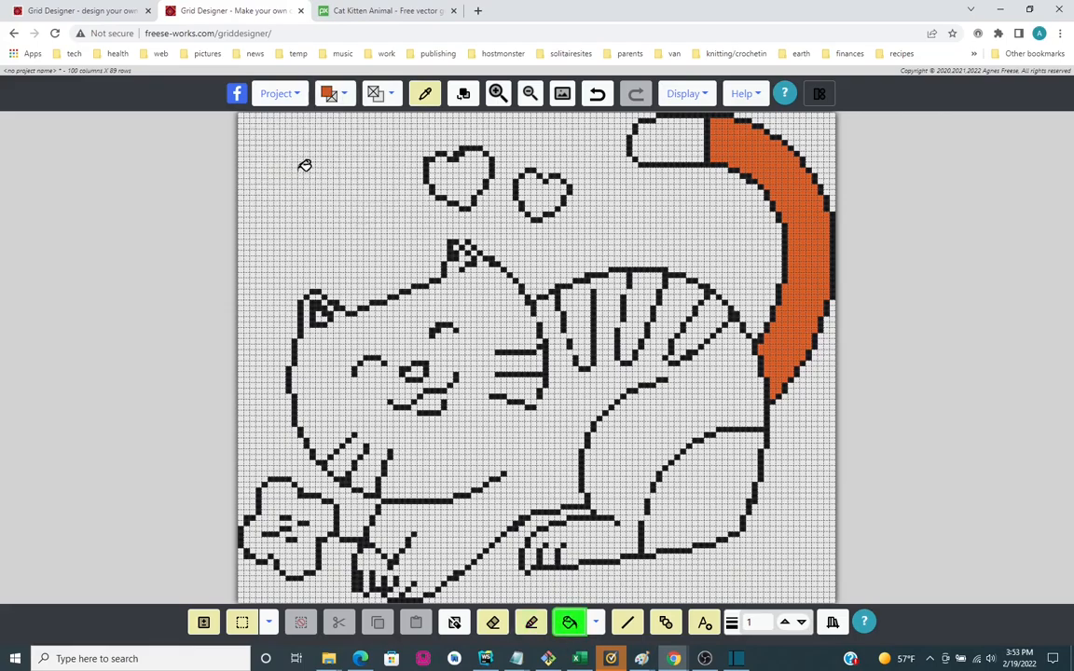
left_click(472, 419)
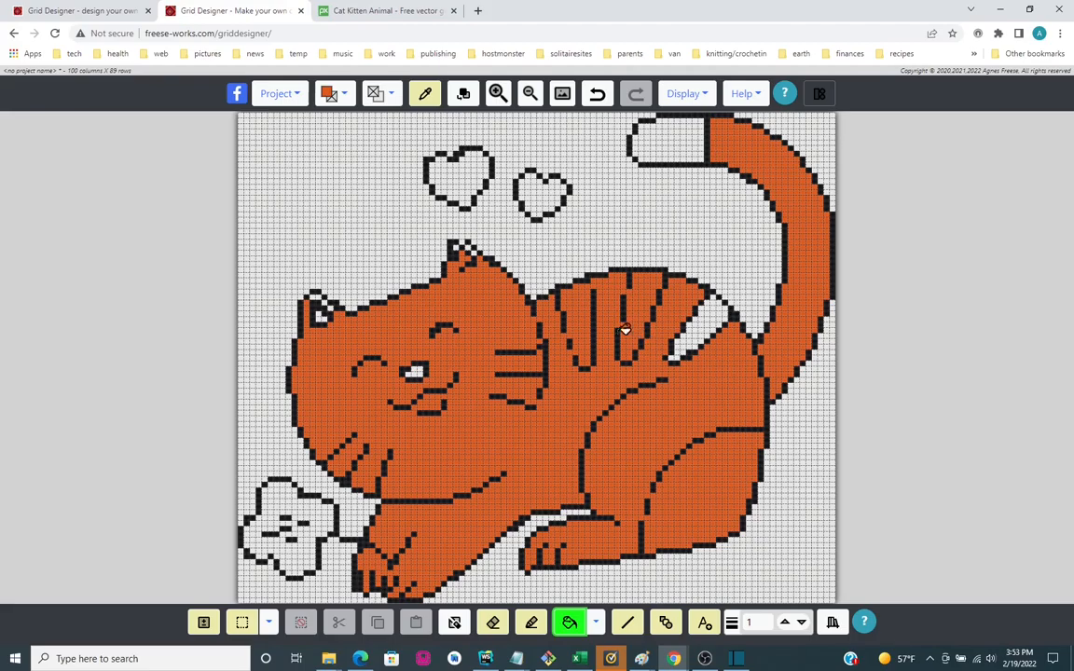
left_click(695, 330)
Close the gaps in the outlines of the stripes on the cat's back with the pencil in black
left_click(532, 625)
left_click(328, 93)
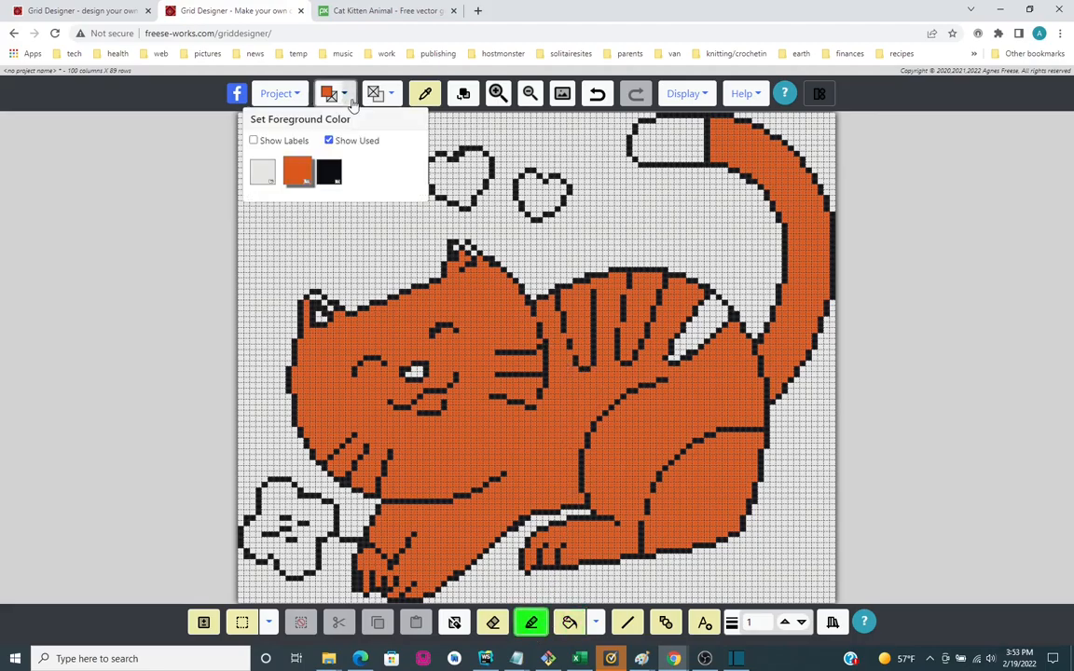
left_click(328, 173)
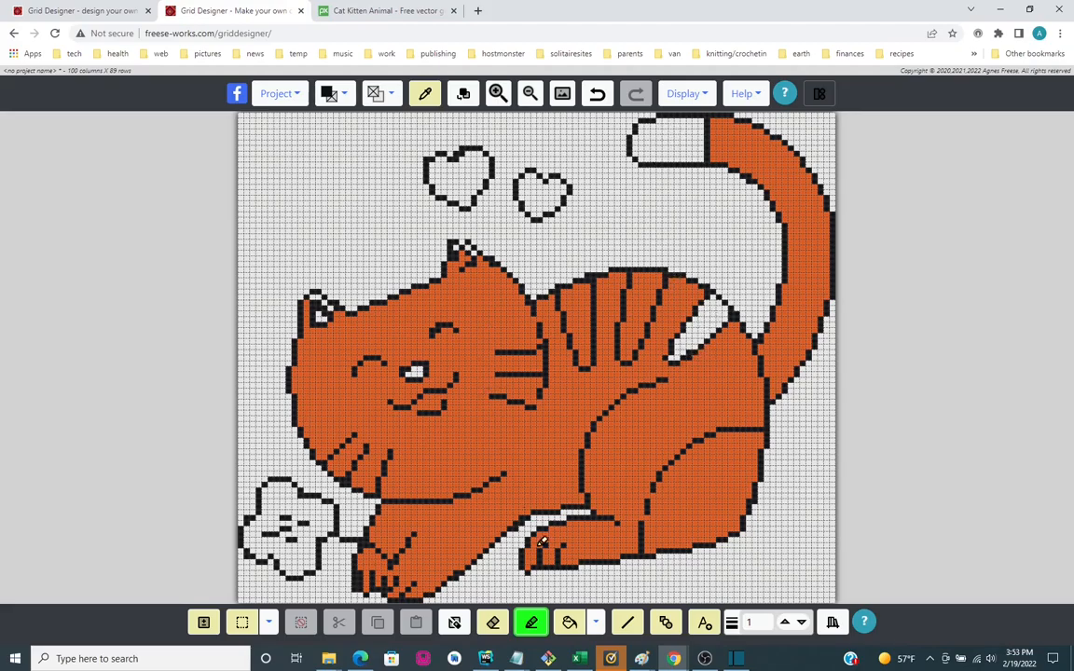
Fill the tail tip and the three stripes on the cat's back with black
left_click(570, 622)
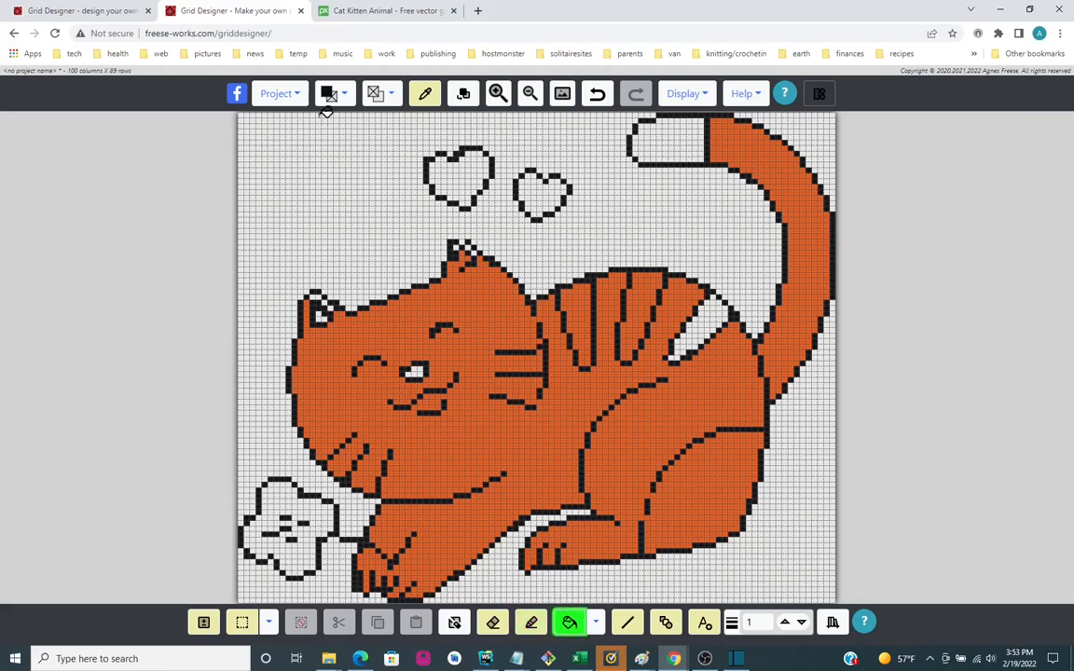
left_click(679, 143)
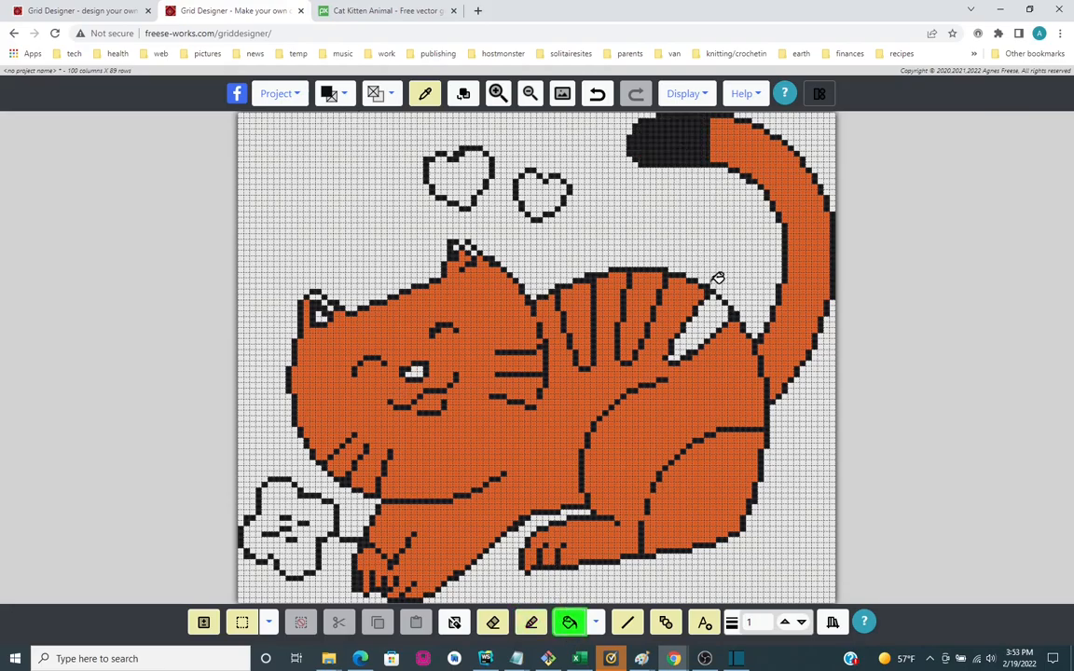
left_click(711, 310)
left_click(642, 306)
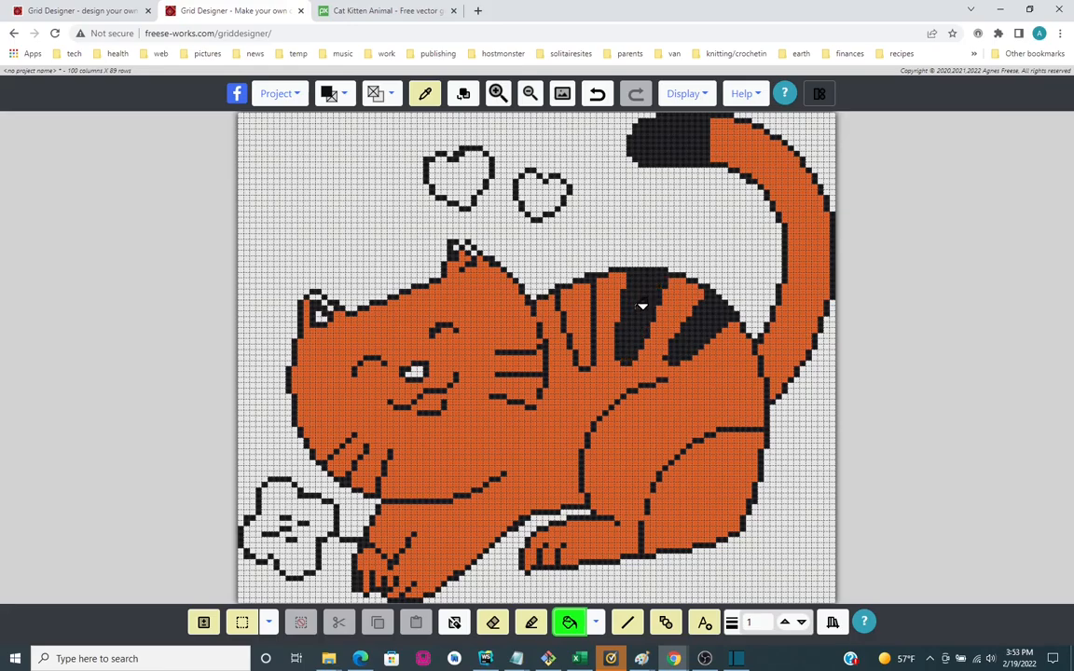
left_click(572, 308)
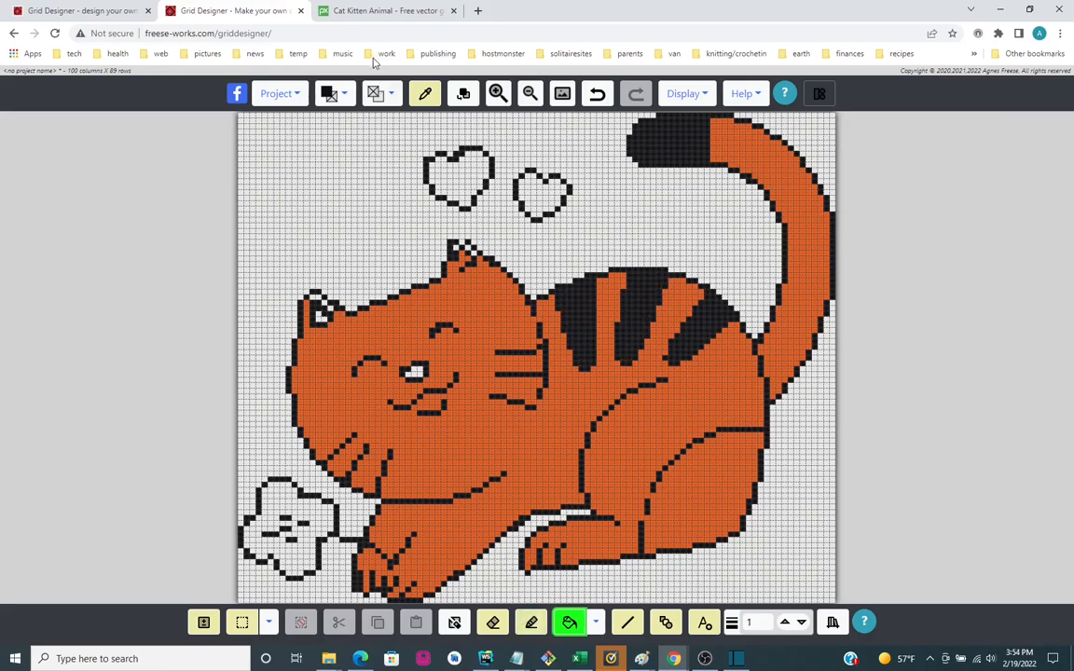
With orange as foreground and black as background color, paint over the curved line inside the hind leg and redraw a short black line at the foot
left_click(331, 93)
left_click(300, 174)
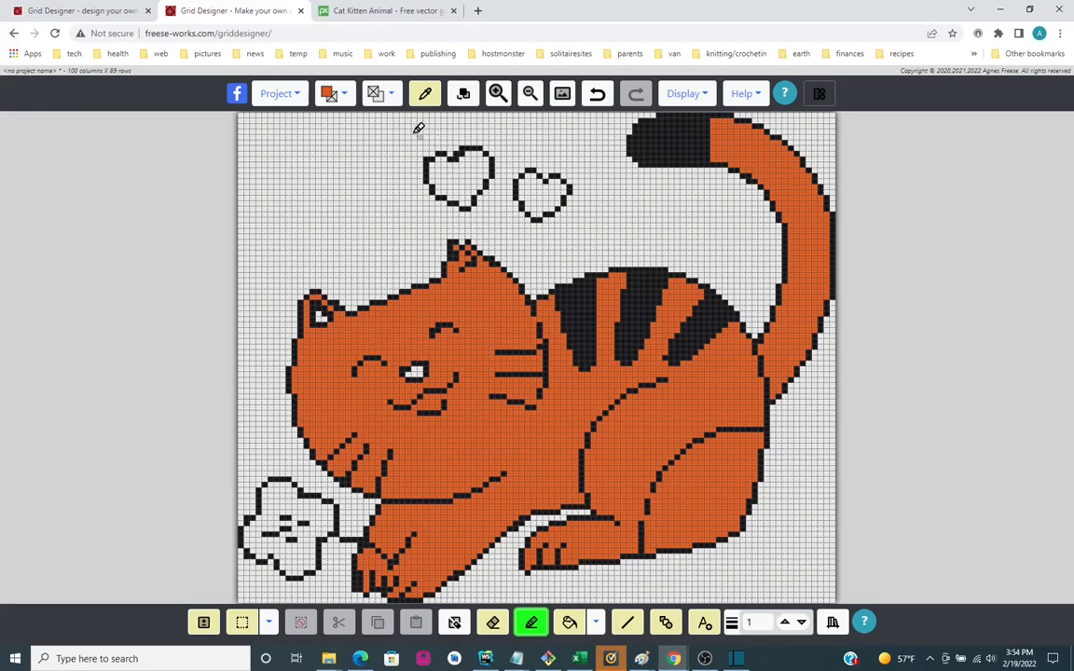
left_click(378, 101)
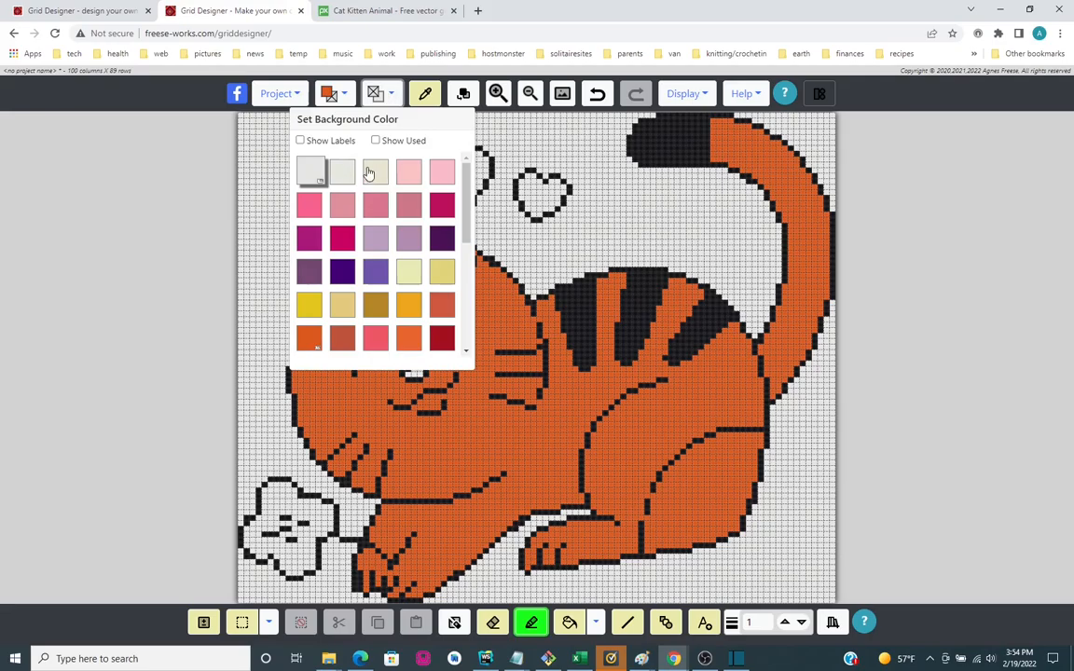
left_click(376, 141)
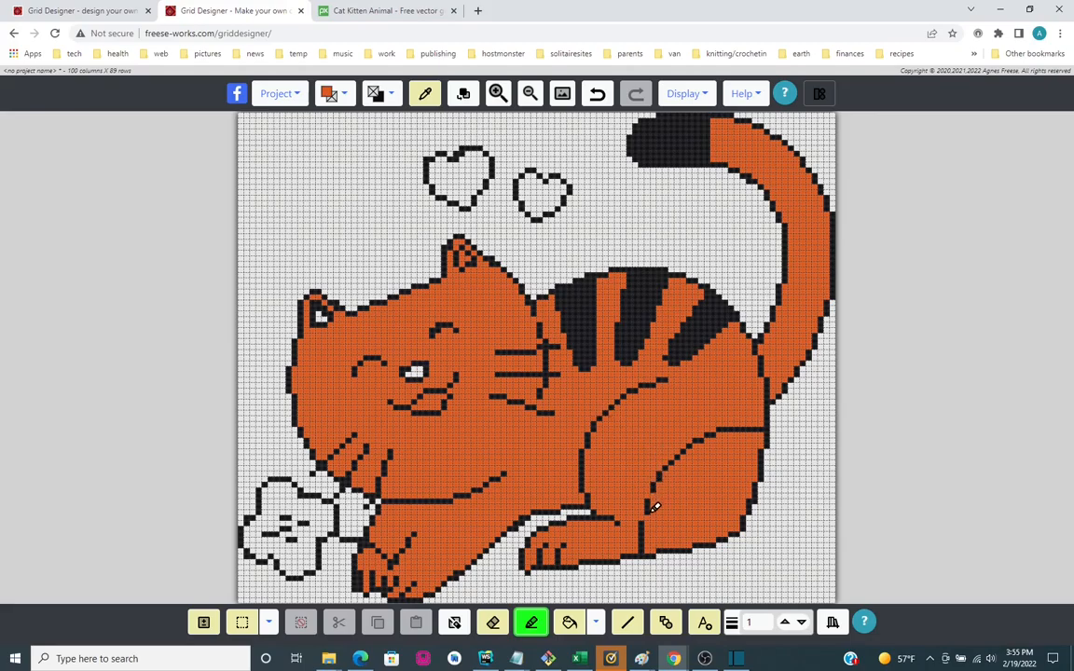
mouse_move(653, 508)
left_mouse_down()
mouse_move(663, 473)
mouse_move(709, 435)
mouse_move(763, 425)
left_mouse_up()
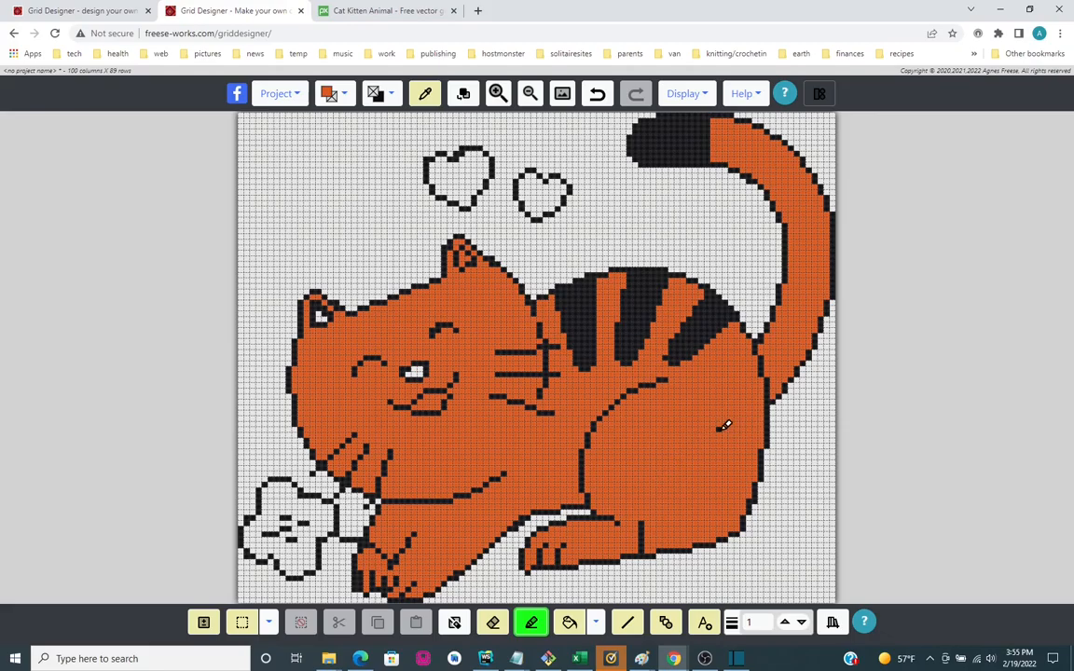
left_click_drag(642, 523, 643, 537)
Fill both hearts, the cat's nose, the inner ears and the flower with Grenadine pink
left_click(571, 625)
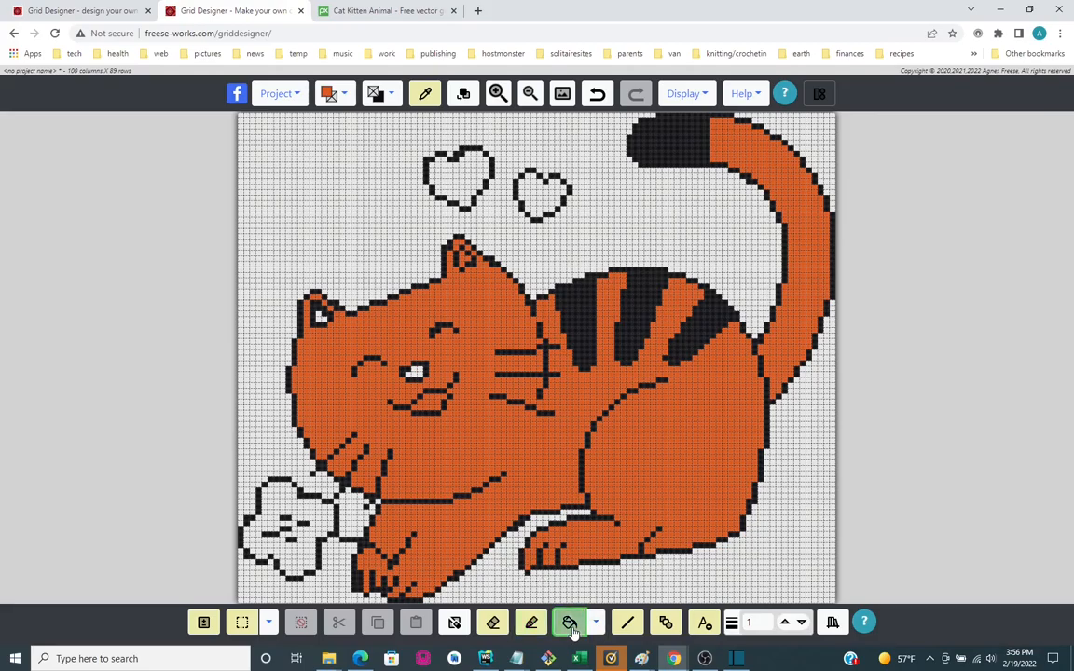
left_click(570, 623)
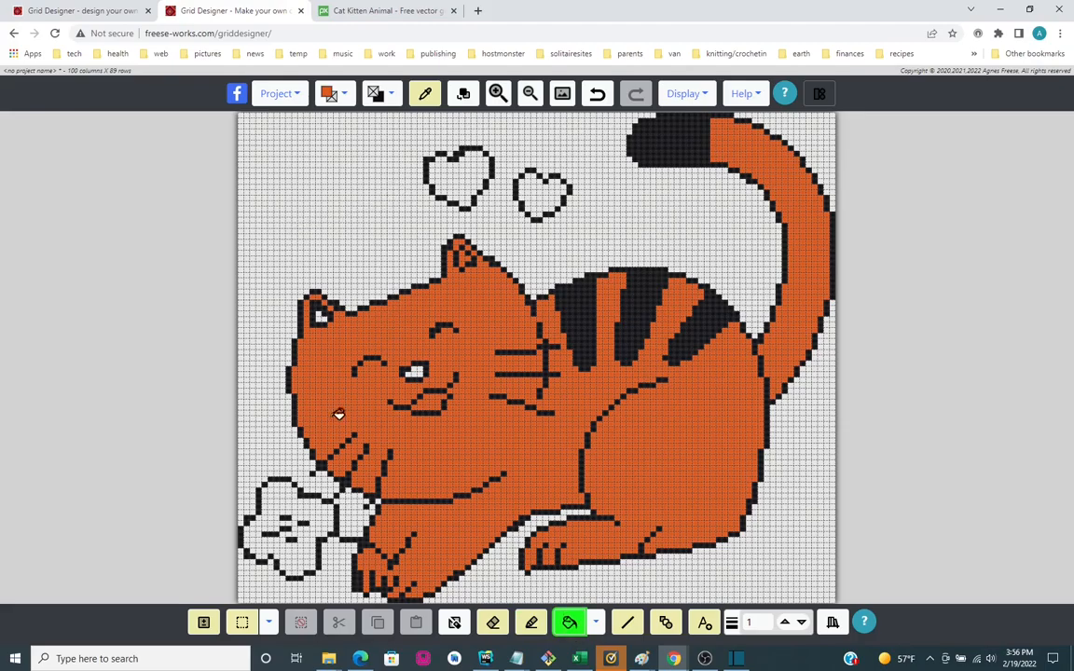
left_click(346, 99)
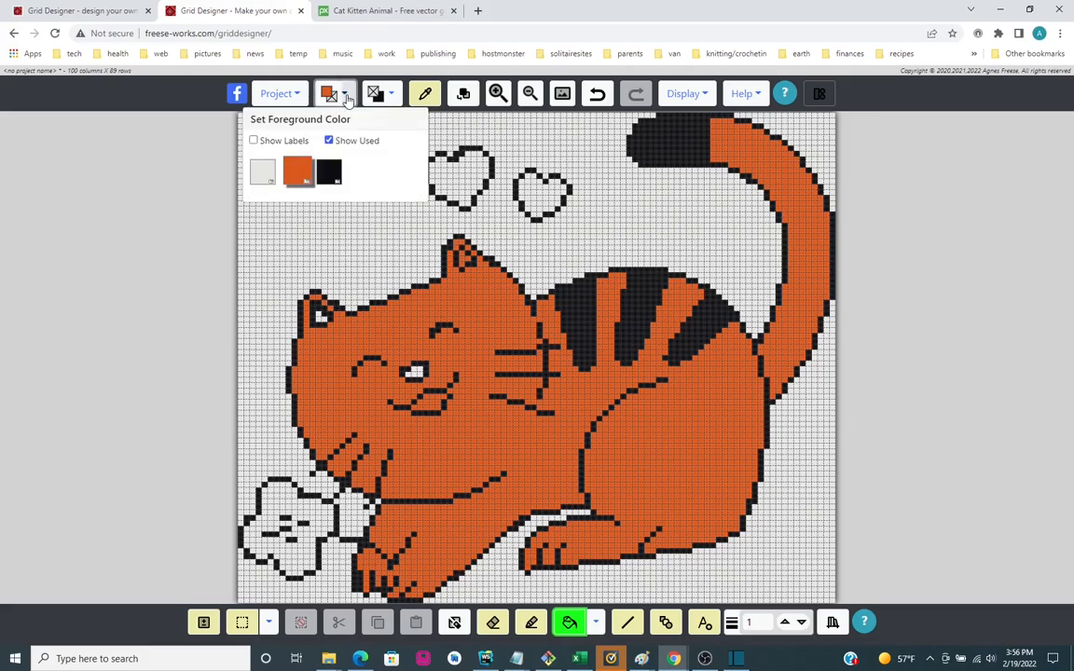
left_click(328, 139)
left_click(296, 235)
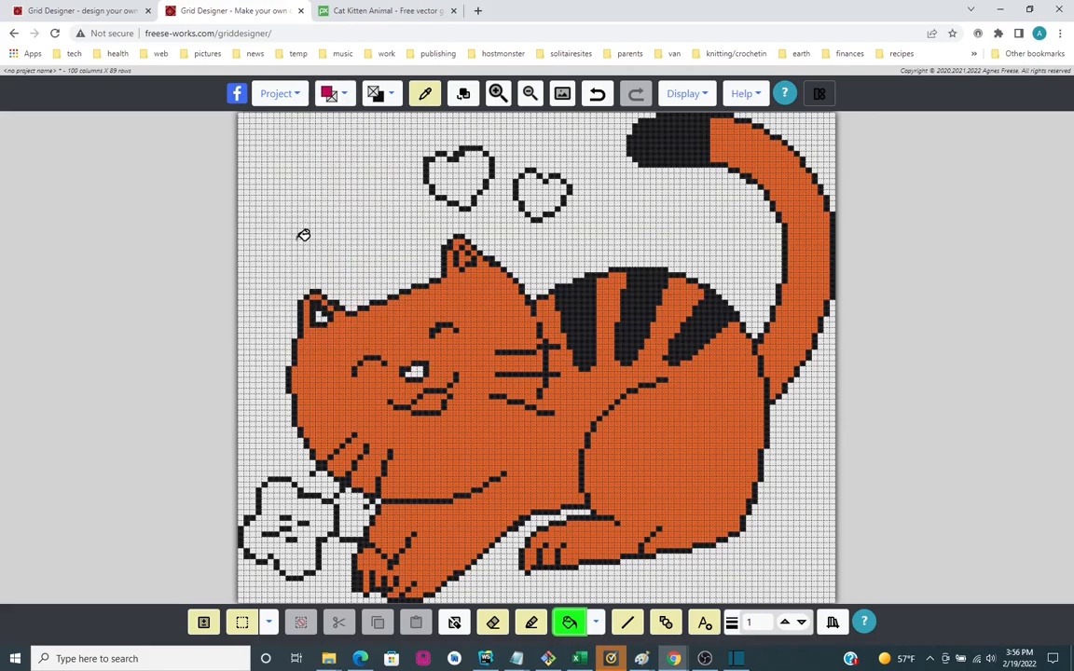
left_click(458, 173)
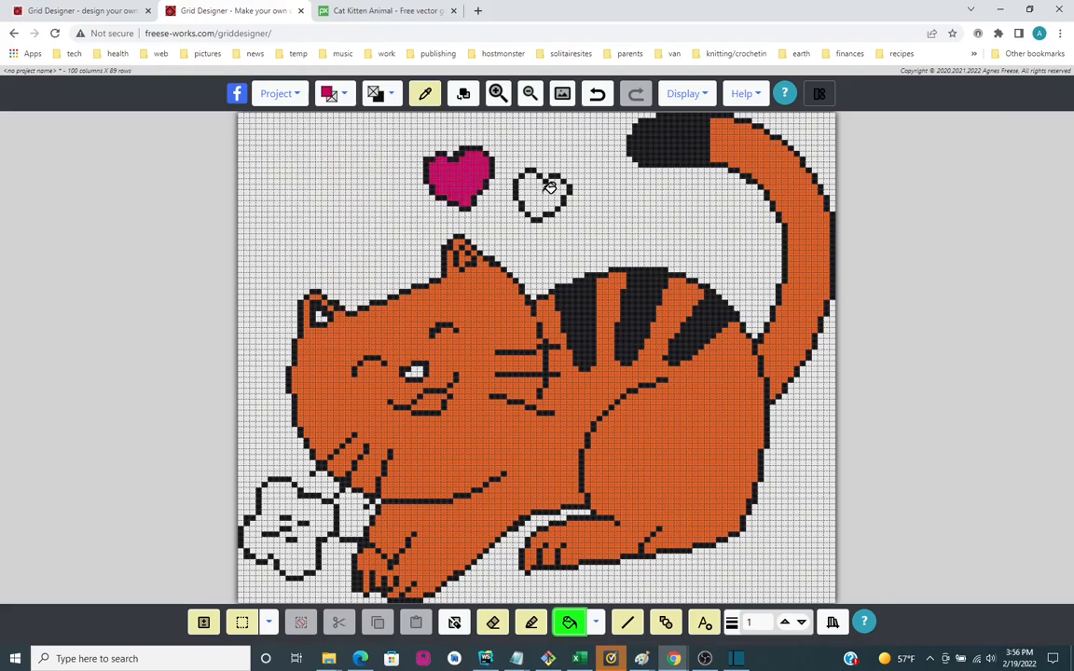
left_click(544, 190)
left_click(419, 375)
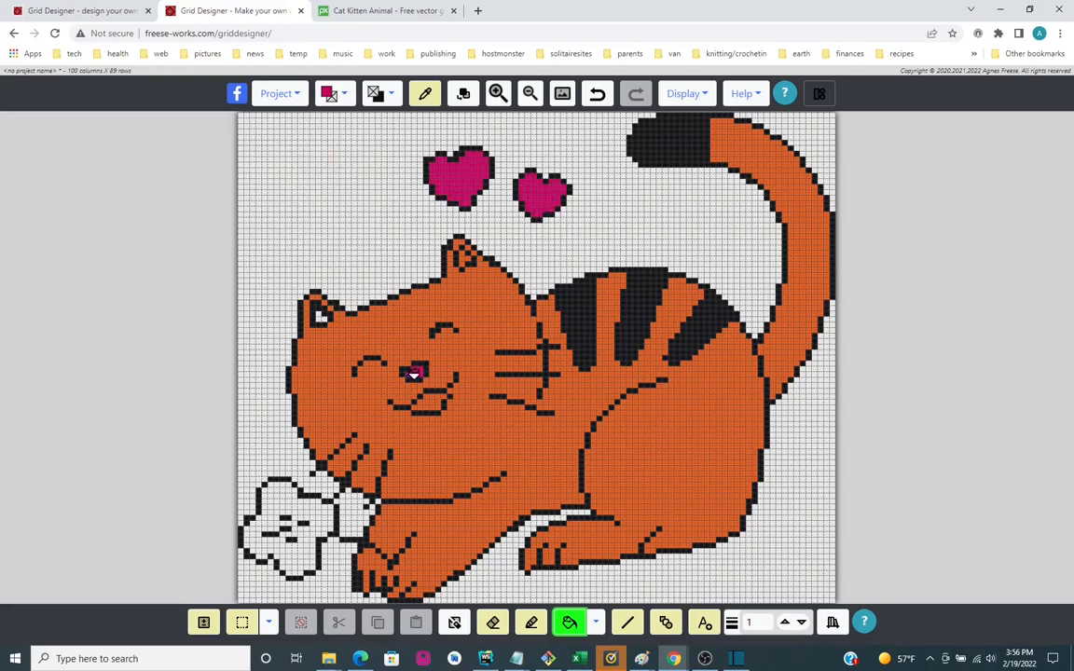
left_click(320, 315)
left_click(463, 253)
left_click(321, 515)
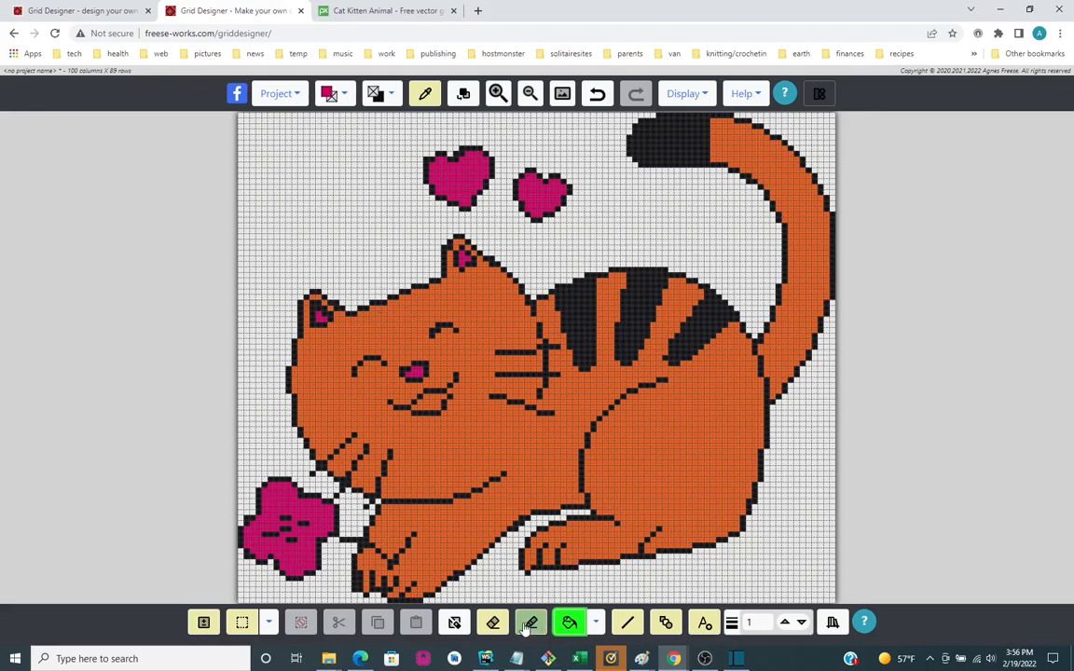
Fill all the empty background areas around the cat and the flower with Cornmeal yellow
left_click(331, 94)
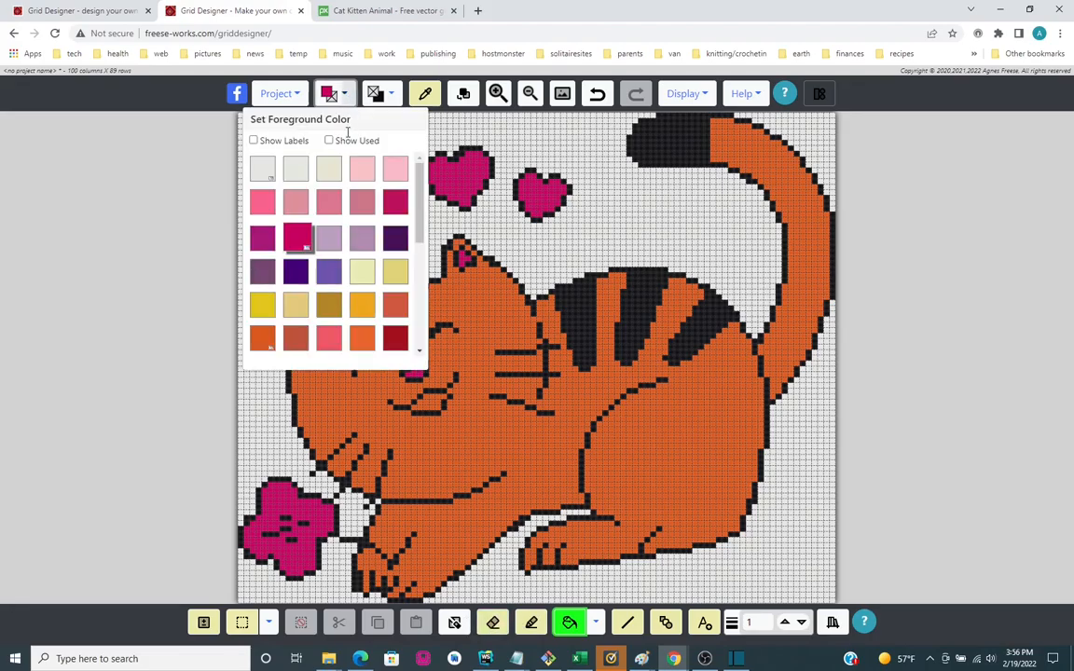
left_click(295, 306)
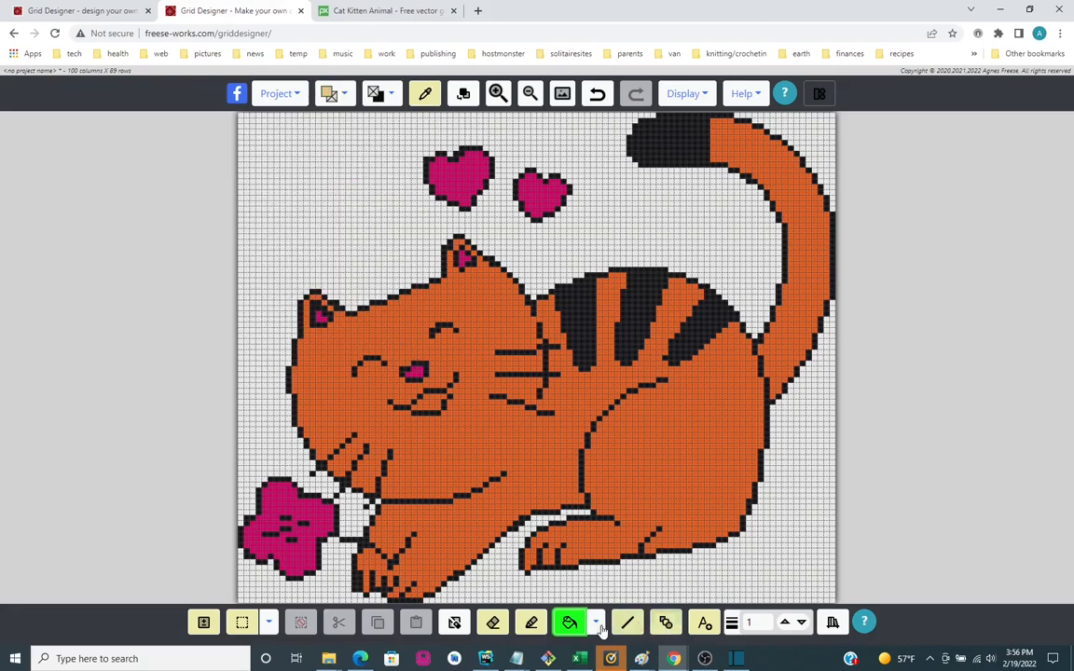
left_click(382, 182)
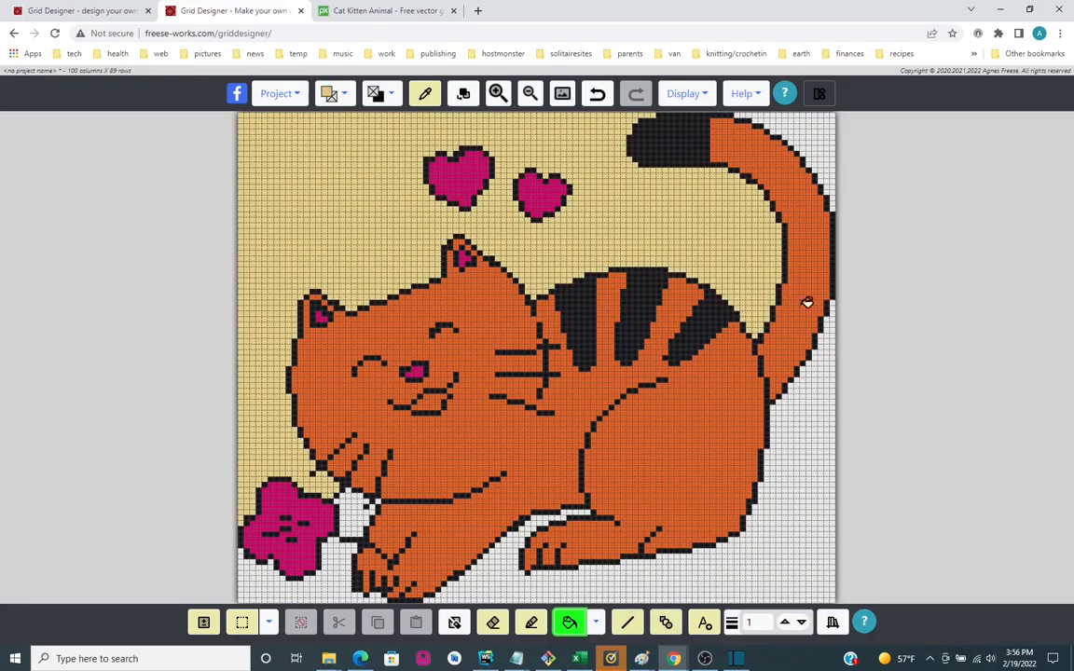
left_click(818, 161)
left_click(815, 443)
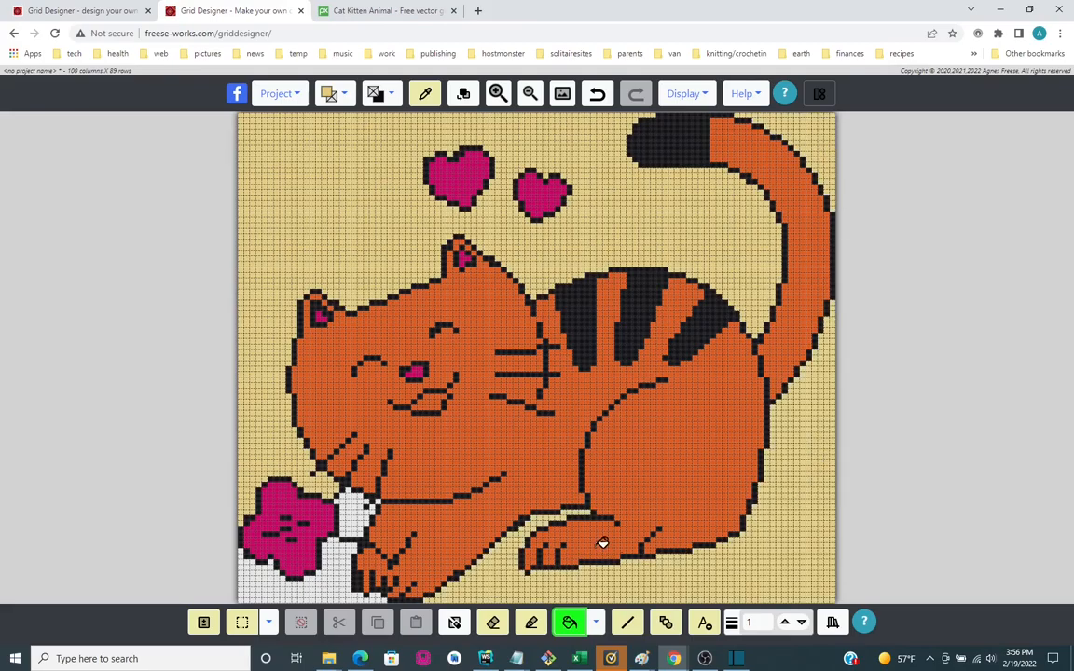
left_click(332, 566)
left_click(352, 520)
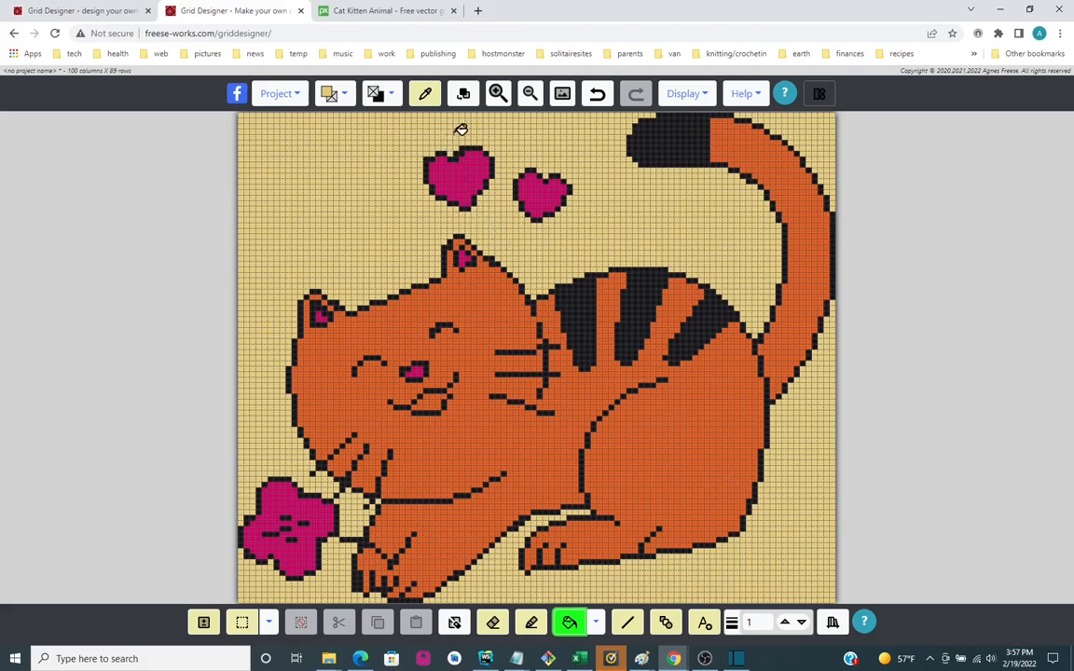
Open the Substitute Colors dialog and locate the colors used in the design by picking them in the preview
left_click(464, 95)
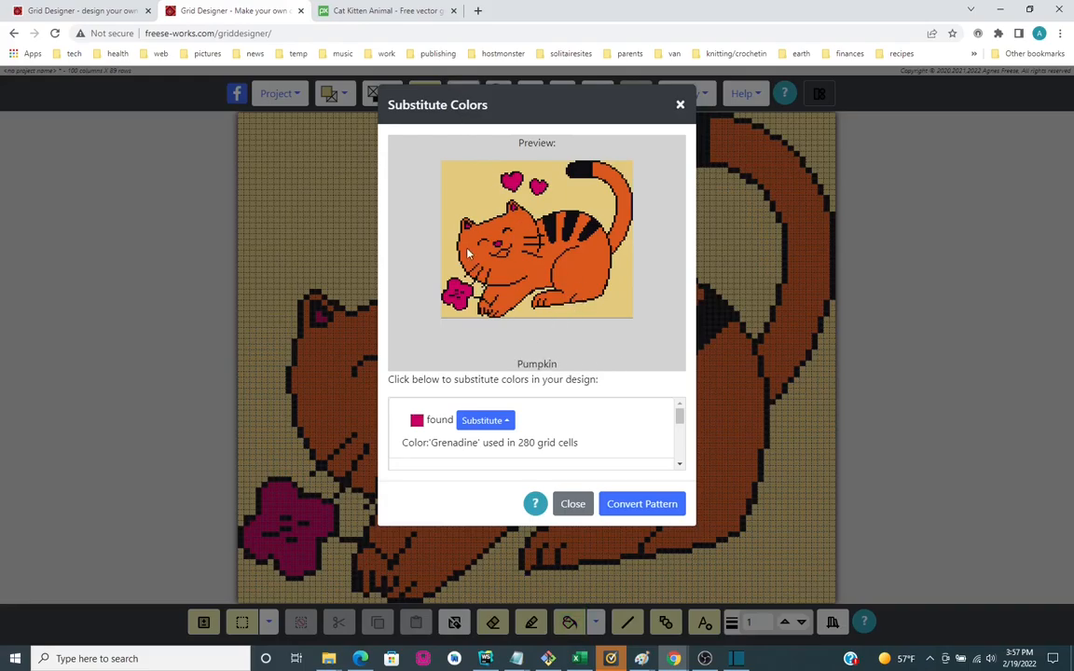
left_click(469, 189)
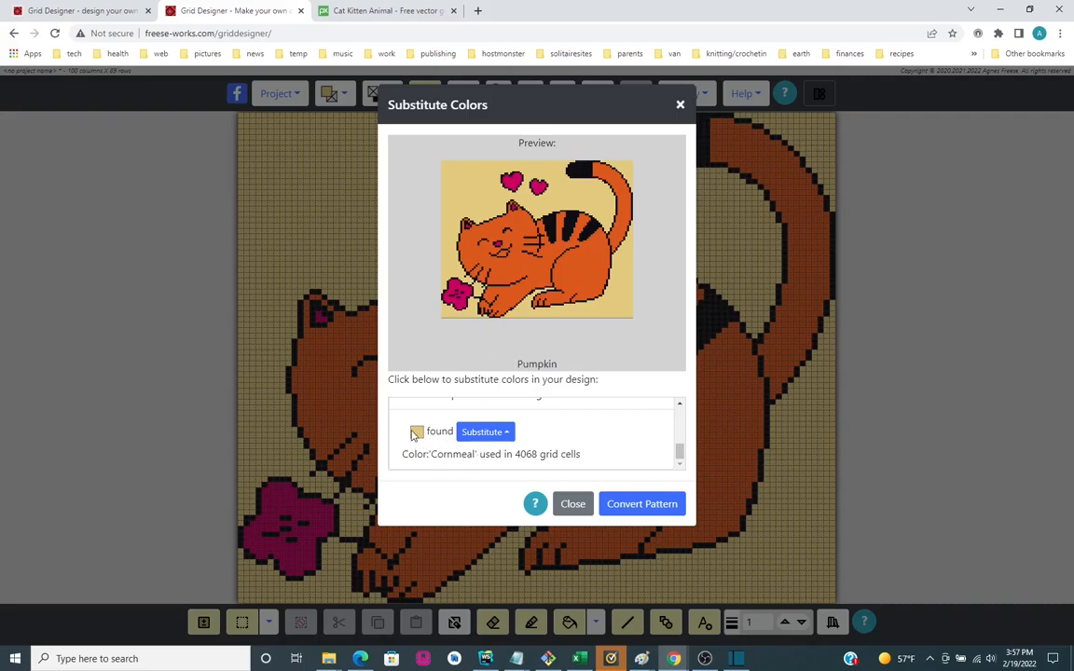
mouse_move(679, 456)
left_mouse_down()
mouse_move(683, 417)
mouse_move(685, 461)
left_mouse_up()
left_click(493, 234)
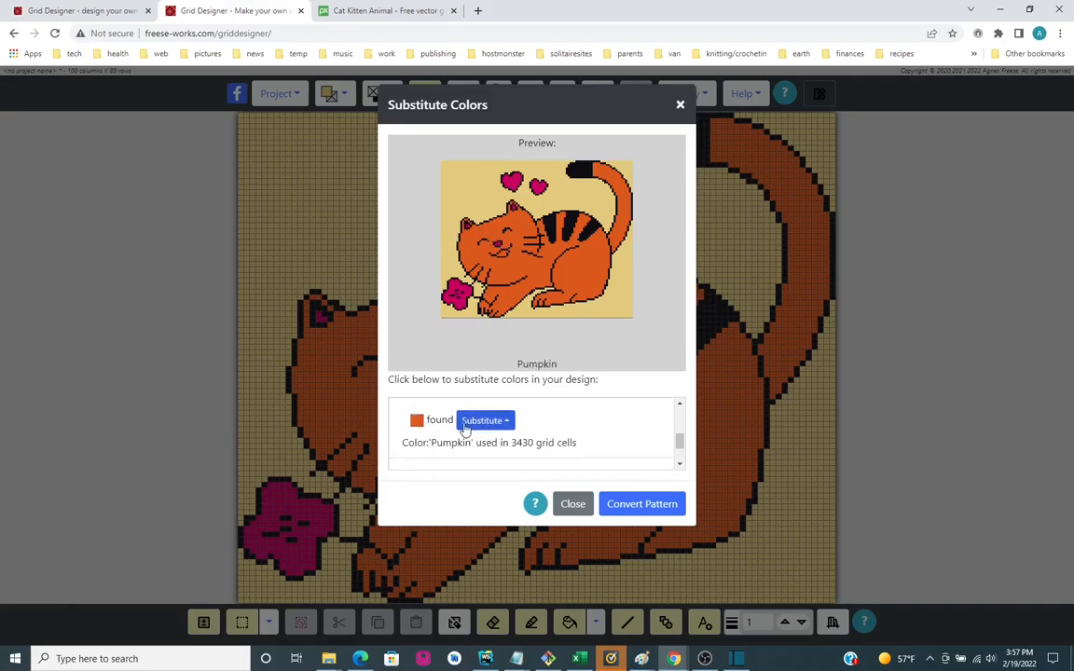
left_click(466, 191)
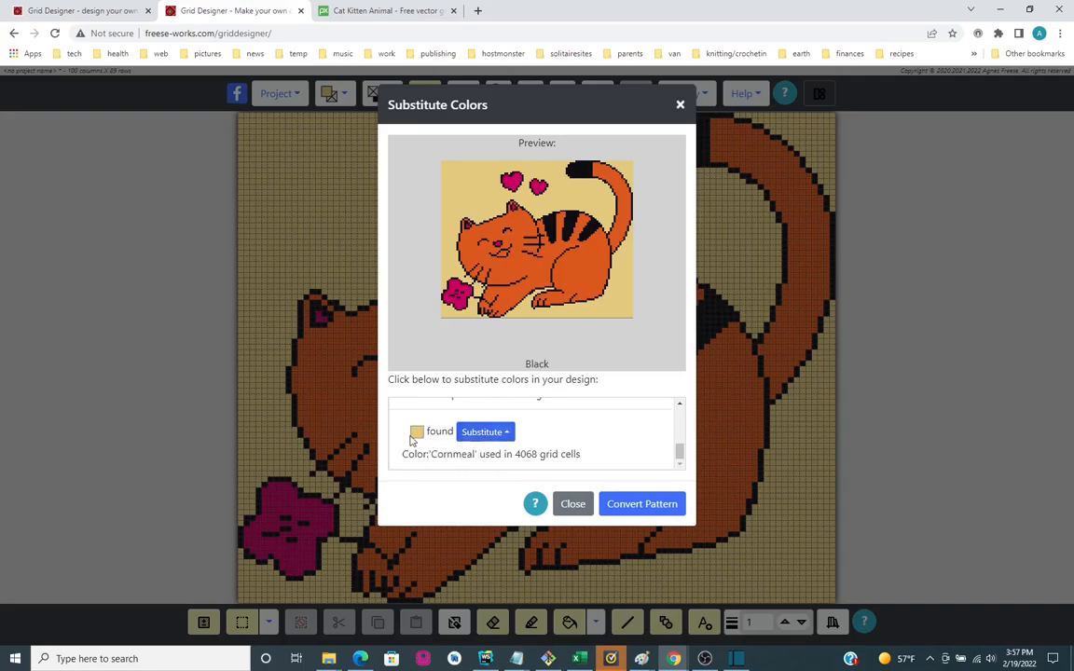
Try purple and brown in turn as substitutes for the Cornmeal background, removing each substitution
left_click(499, 439)
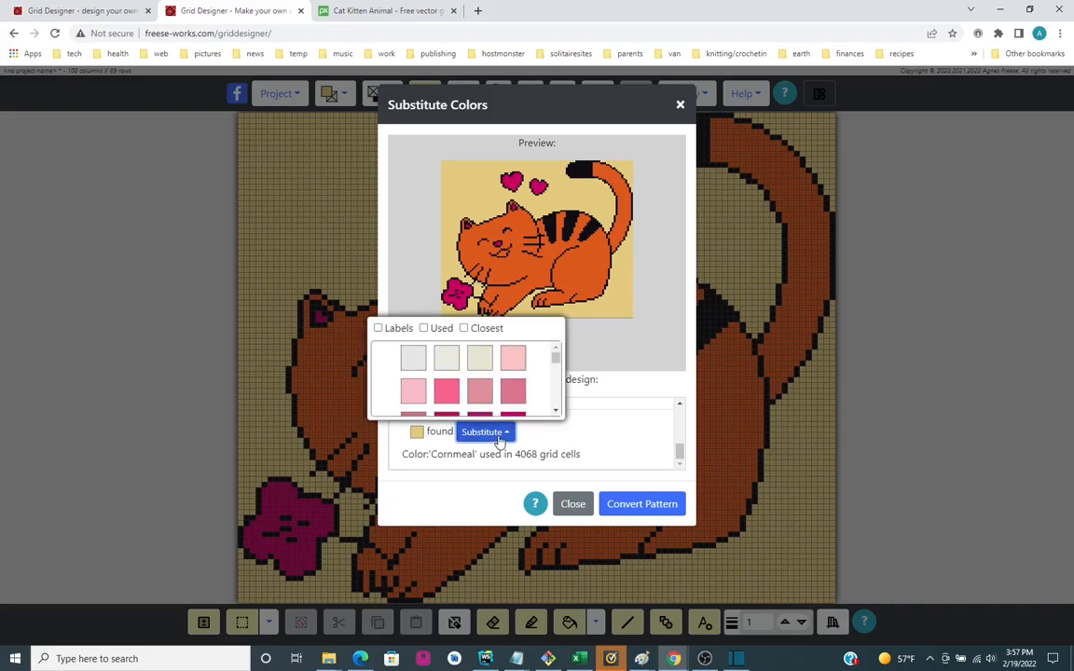
scroll(526, 396, "down", 2)
scroll(527, 396, "down", 2)
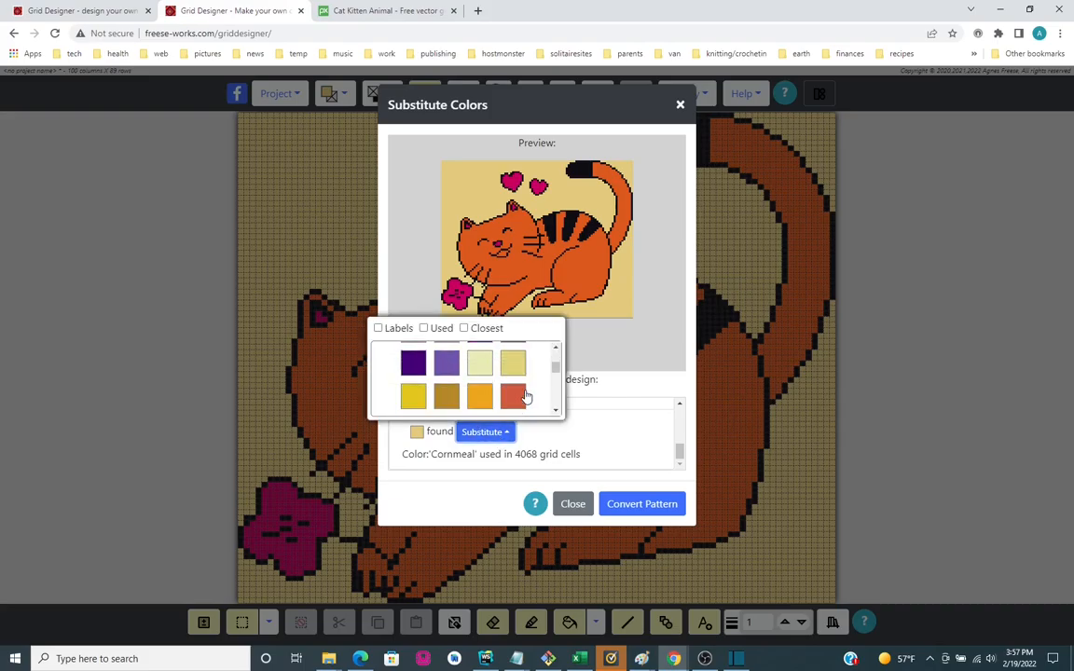
left_click(444, 364)
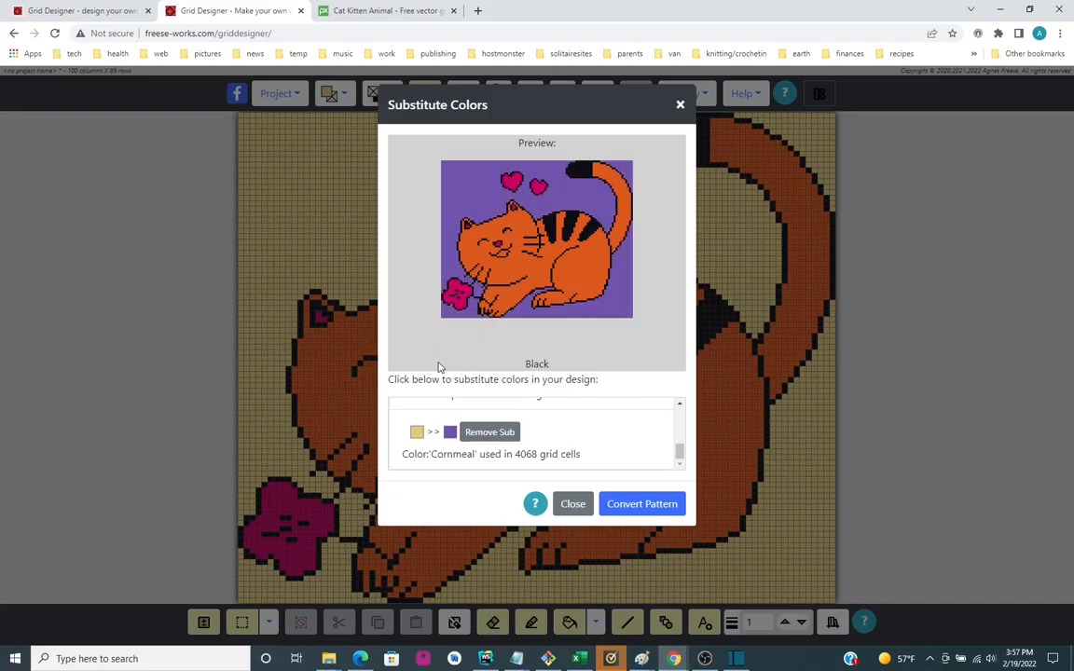
left_click(503, 433)
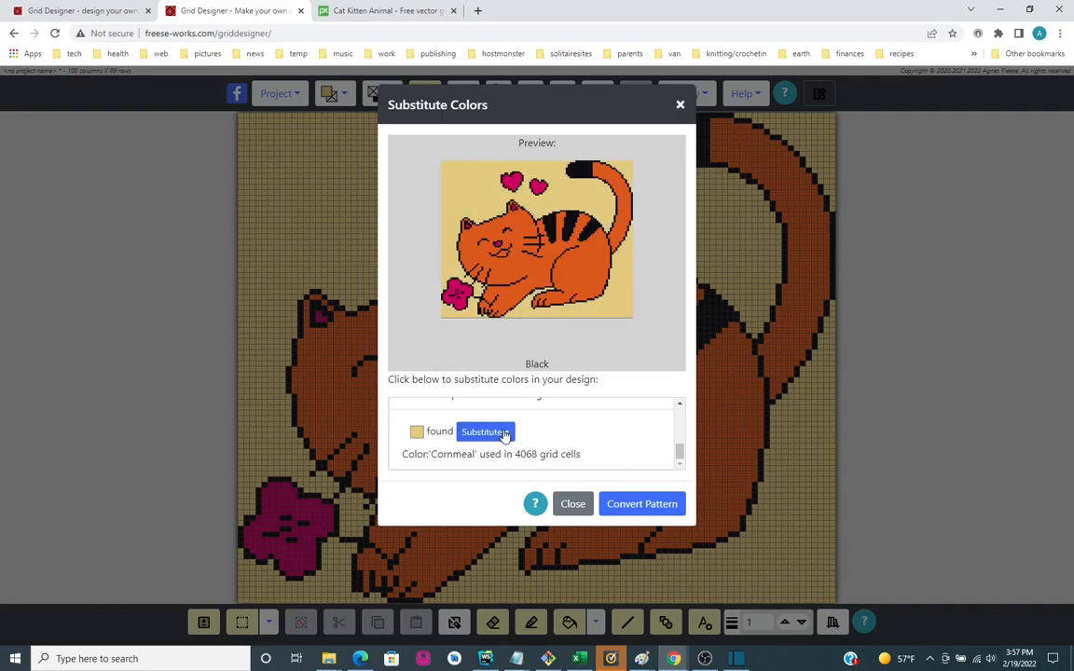
left_click(495, 434)
scroll(508, 378, "down", 3)
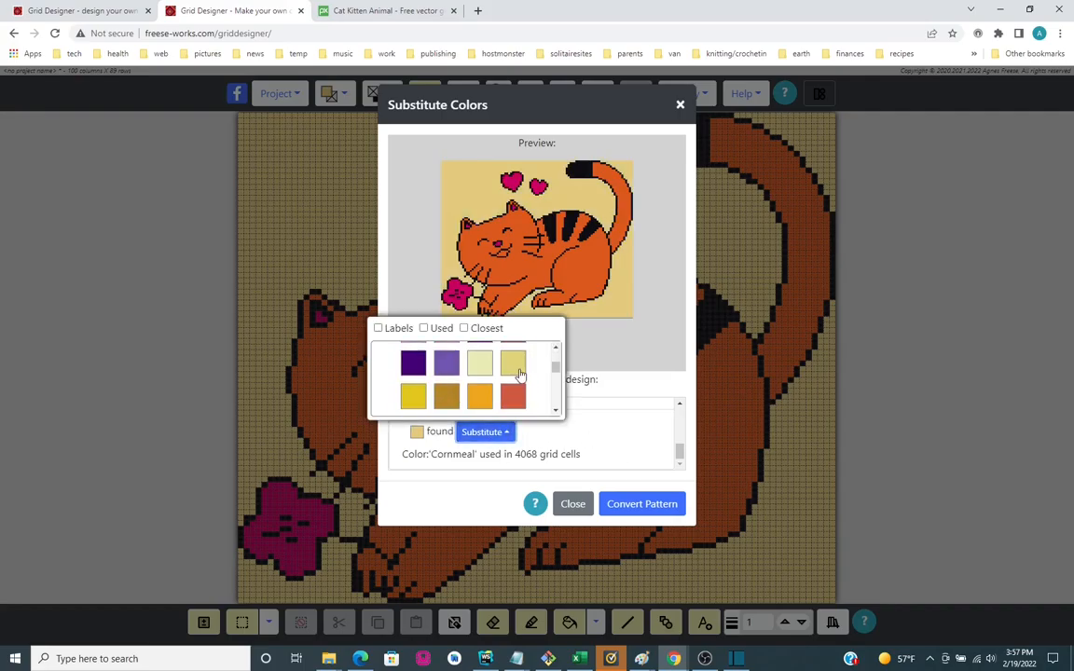
left_click(446, 399)
left_click(489, 434)
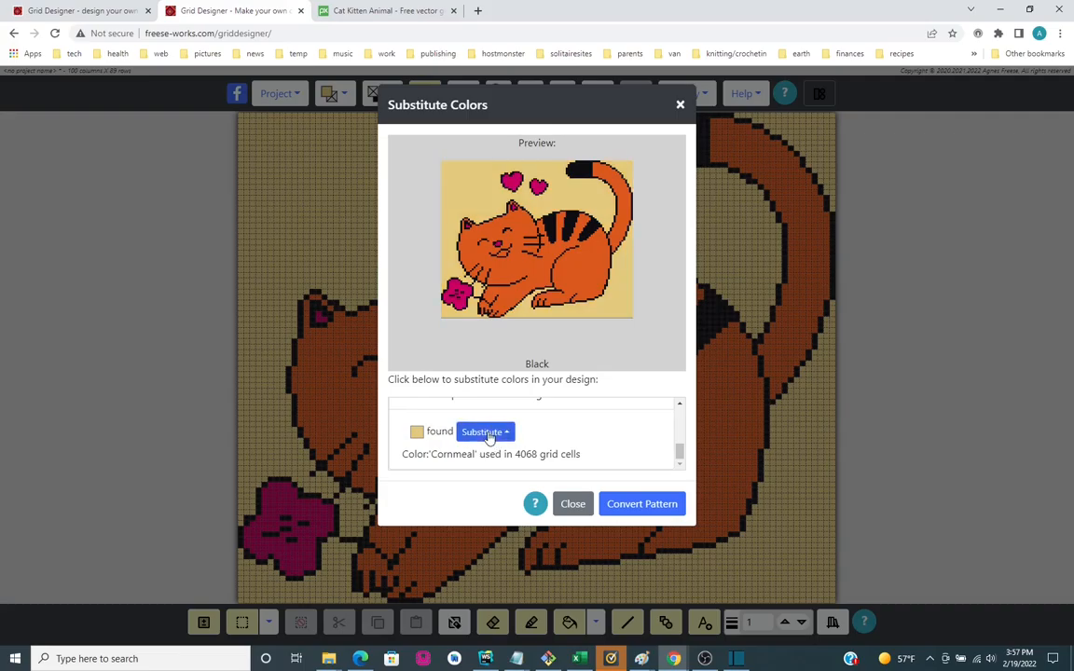
Try blue as the substitute for the Cornmeal background and remove the substitution
left_click(492, 435)
scroll(508, 382, "down", 3)
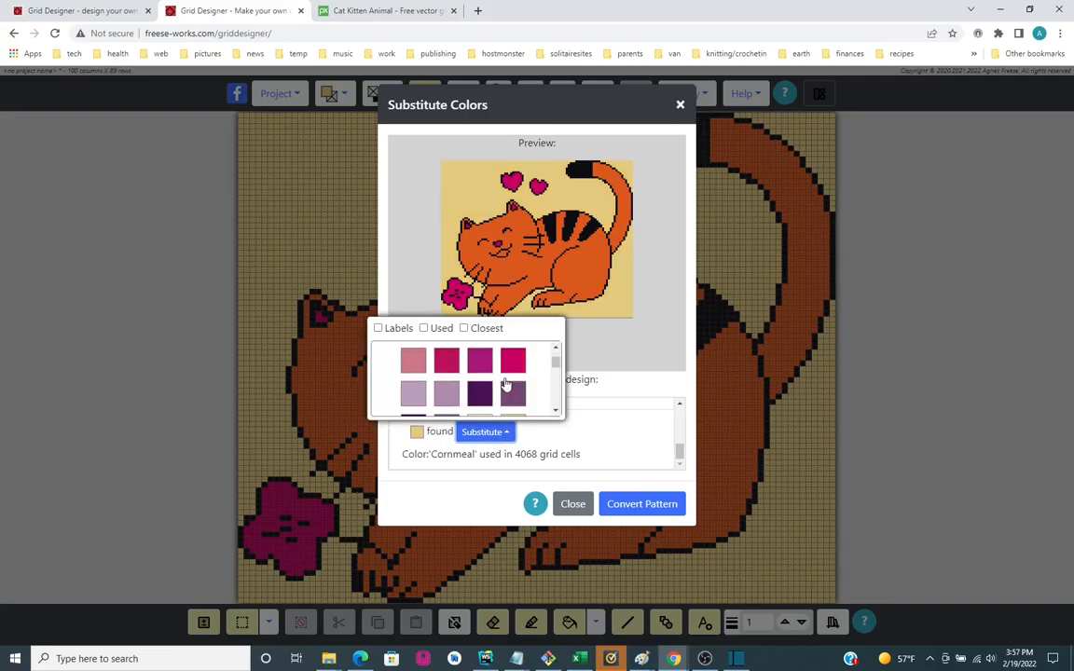
scroll(504, 385, "down", 5)
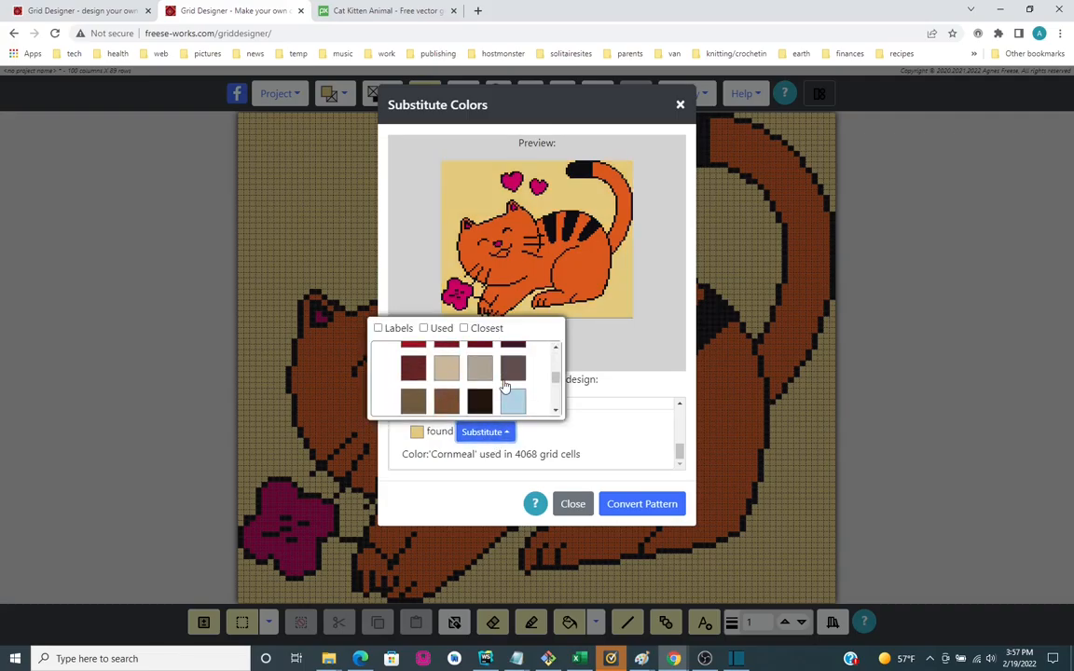
scroll(504, 385, "down", 2)
left_click(512, 373)
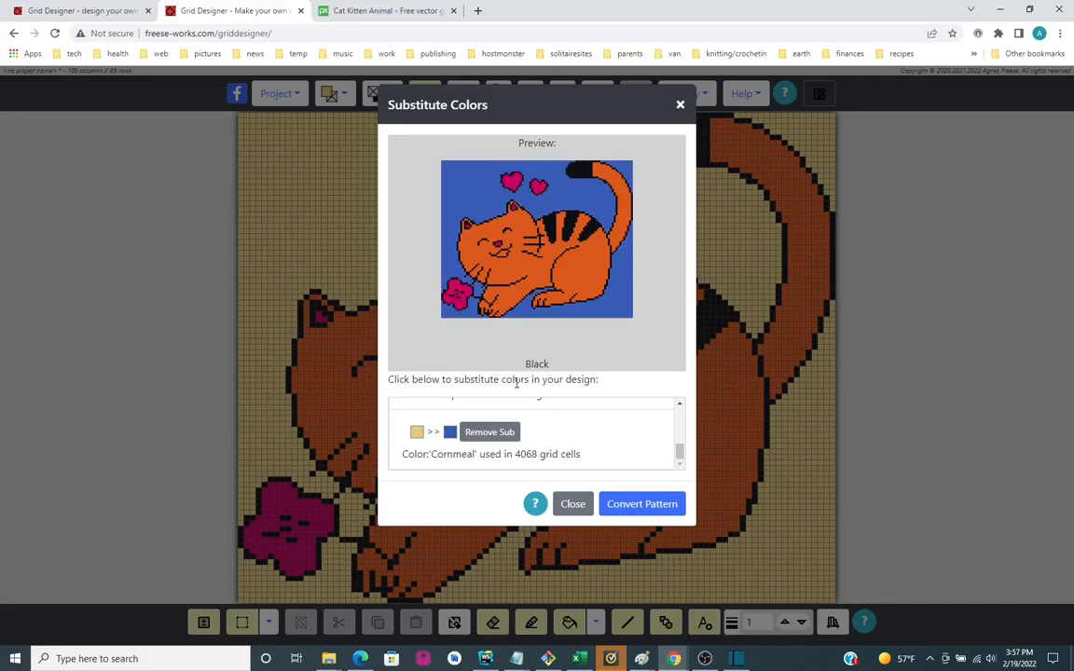
left_click(497, 434)
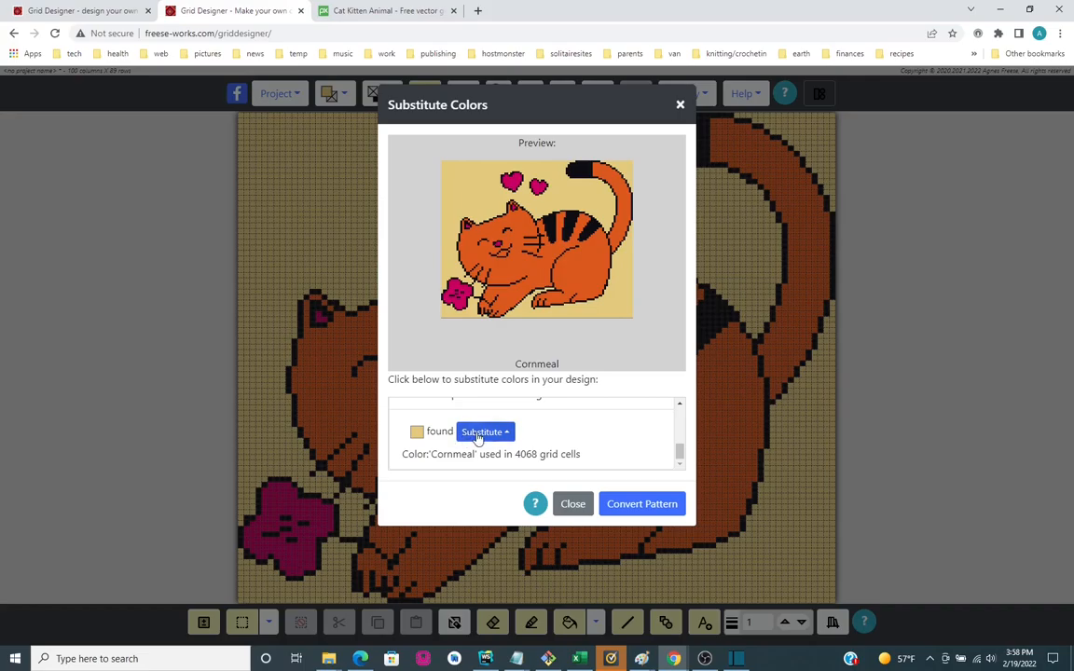
Browse the rest of the substitute palette for Cornmeal and close the Substitute Colors dialog without converting the pattern
left_click(480, 434)
scroll(510, 365, "down", 10)
scroll(512, 371, "down", 6)
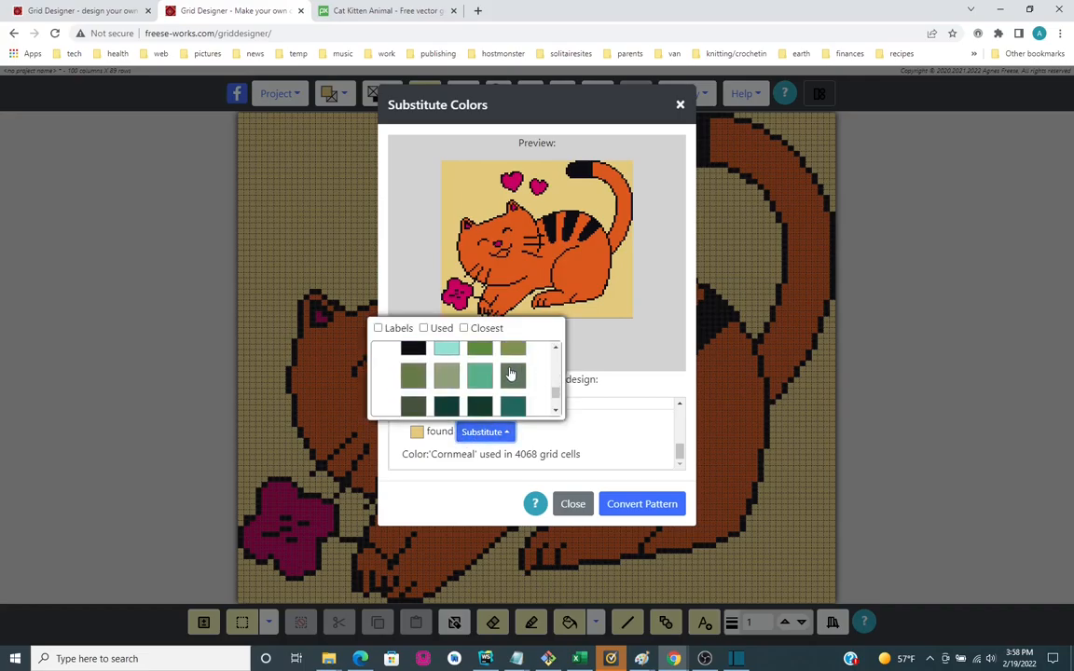
scroll(510, 373, "down", 4)
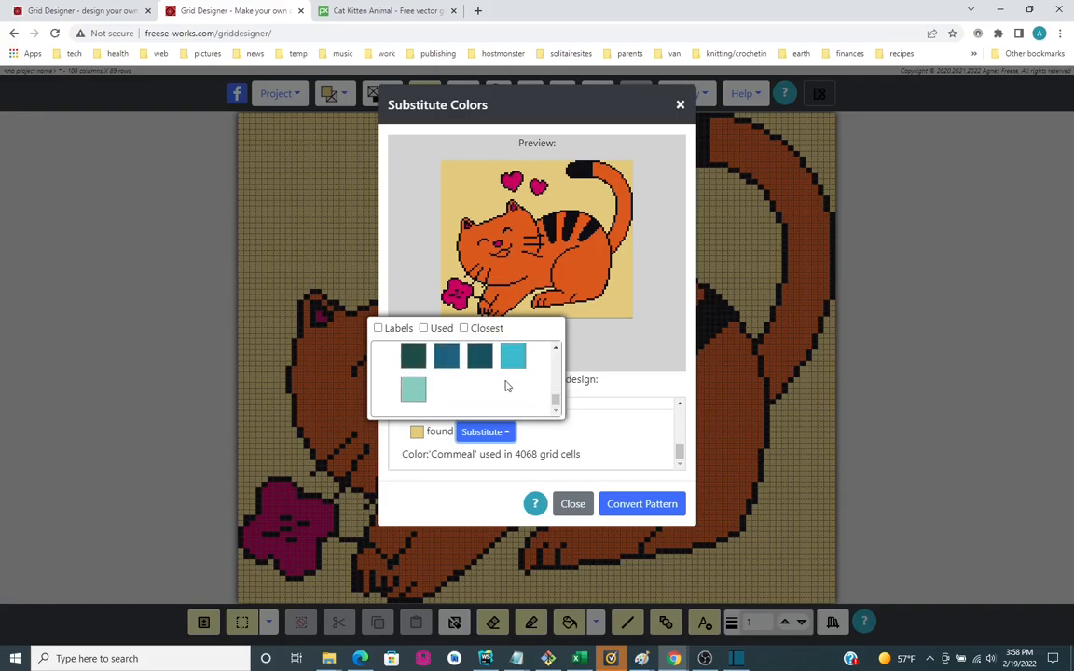
left_click(576, 504)
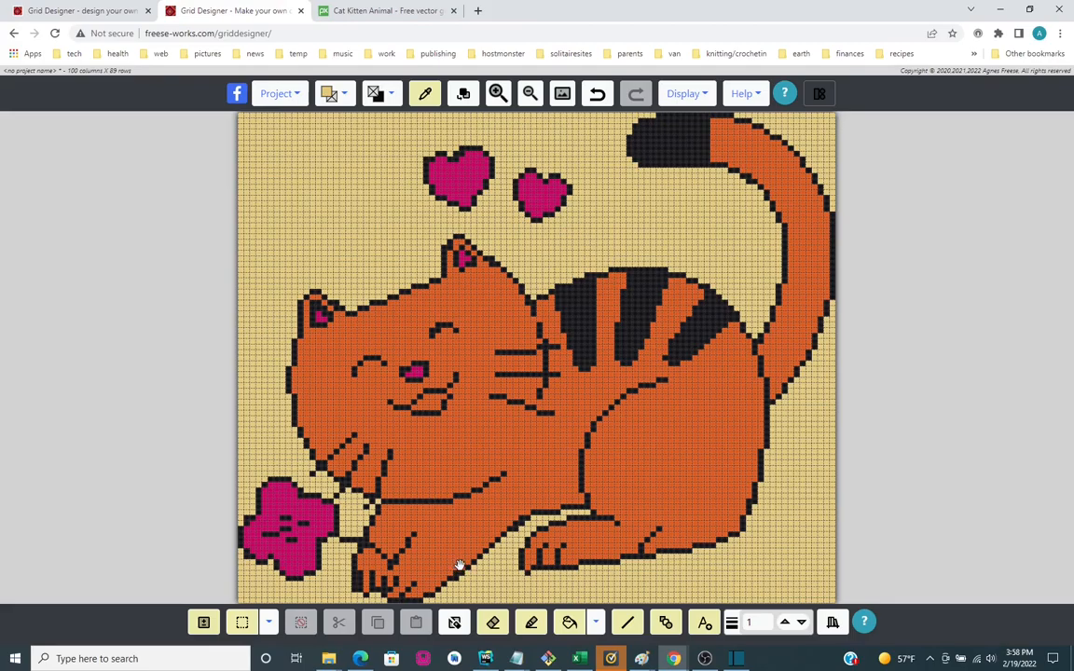
Draw black freehand ground lines with the pencil from both side edges of the grid to the cat's body
left_click(532, 621)
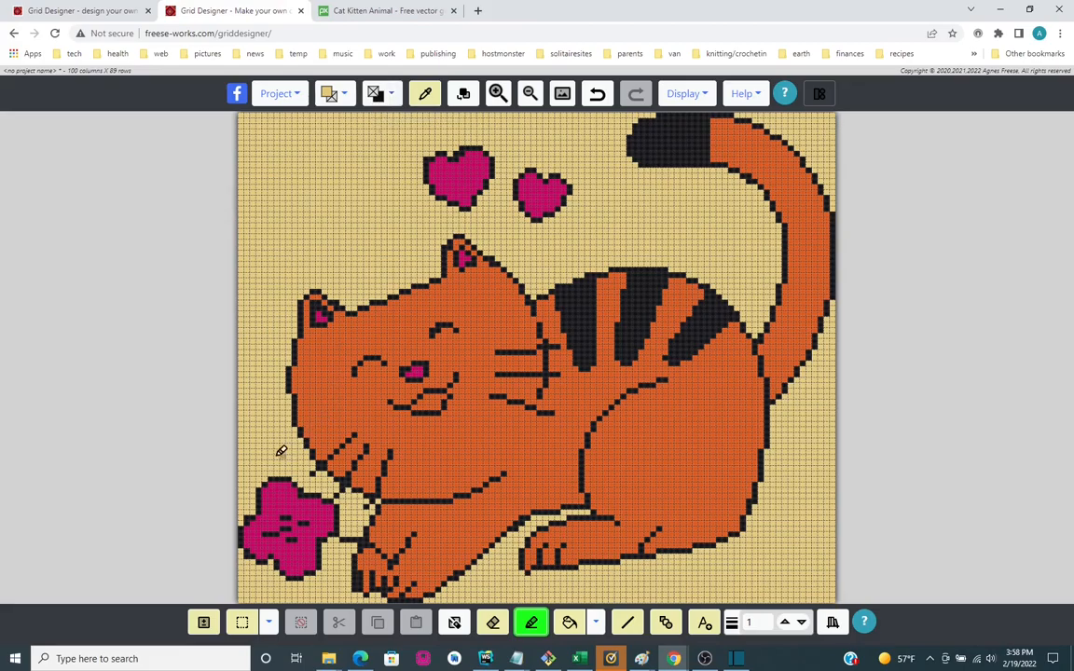
left_click_drag(241, 464, 300, 465)
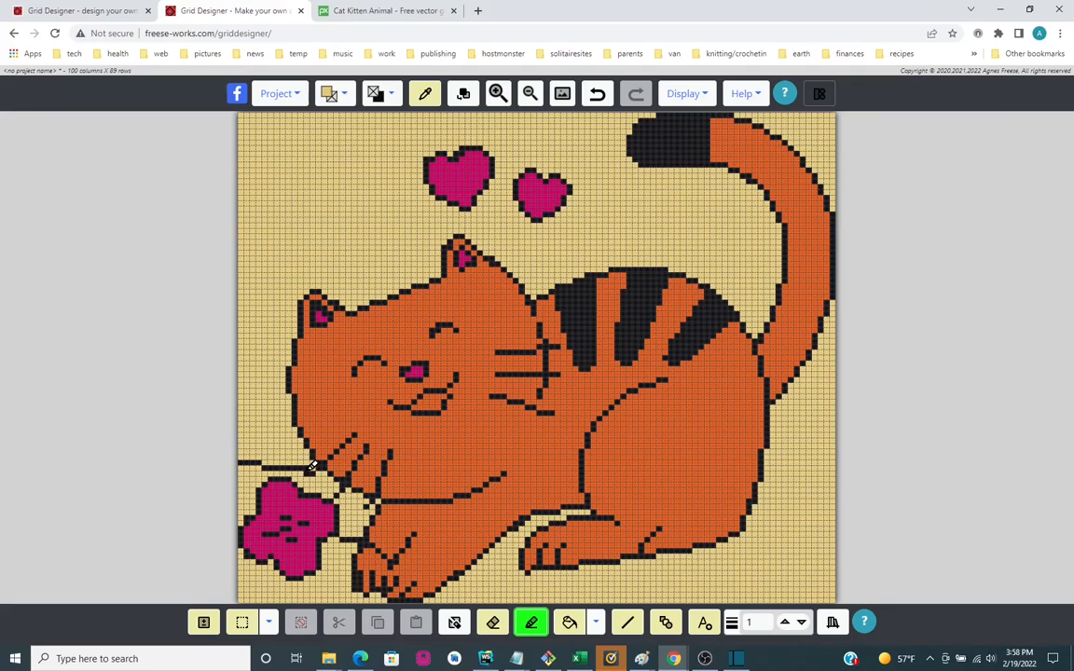
left_click_drag(765, 474, 828, 463)
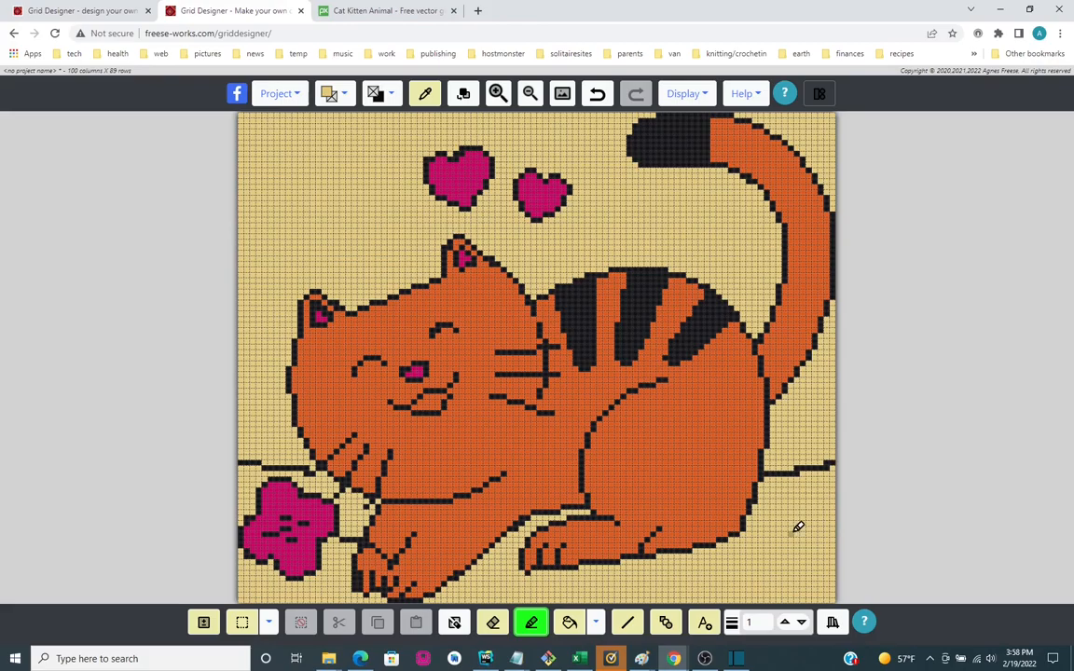
Set the foreground color to dark green and fill all the ground areas below the line, around the cat and flower
left_click(344, 97)
scroll(331, 242, "down", 4)
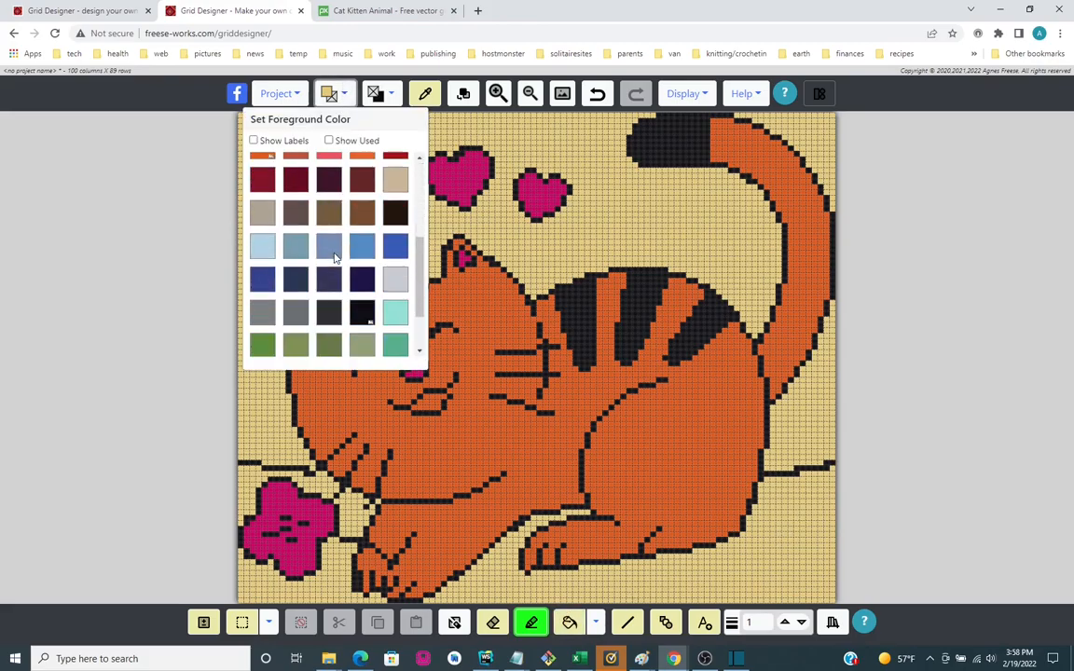
scroll(334, 257, "down", 2)
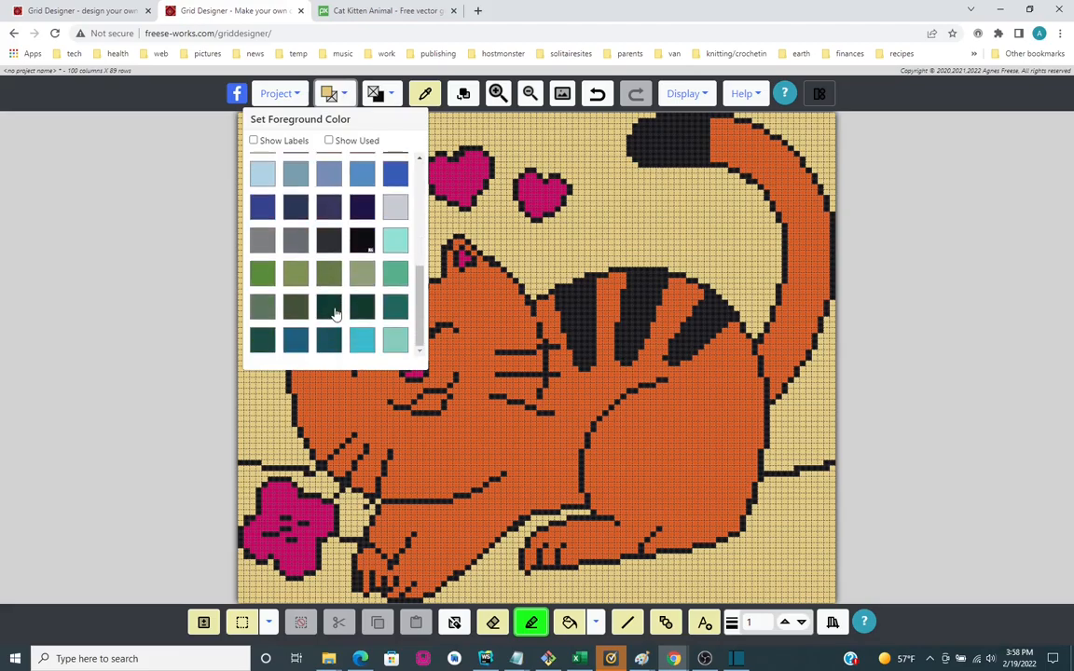
left_click(331, 310)
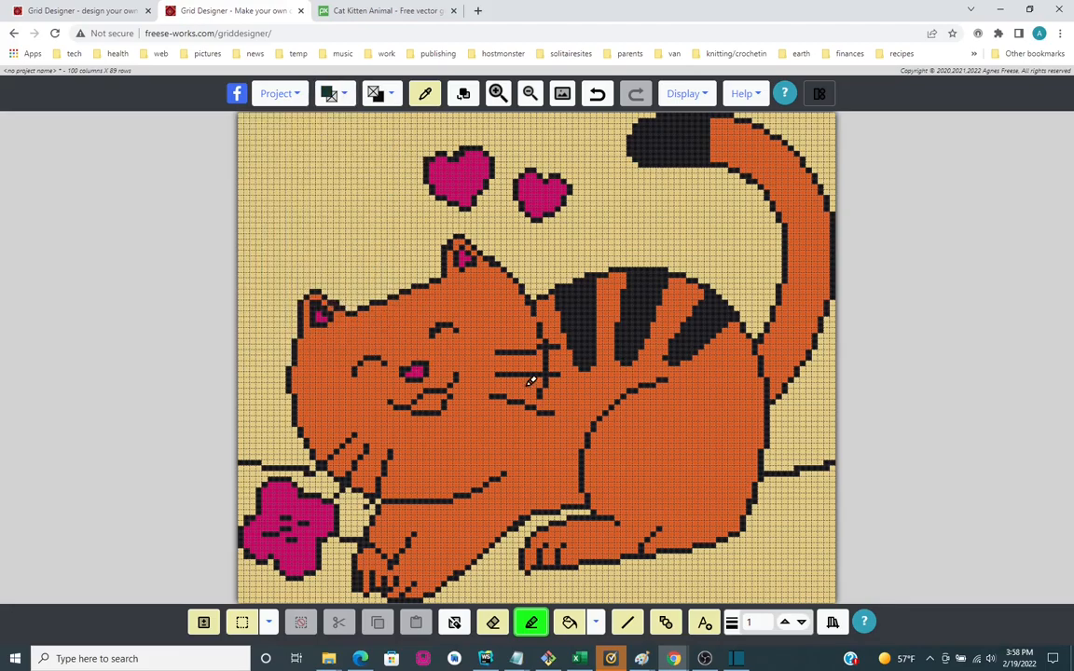
left_click(570, 625)
left_click(785, 548)
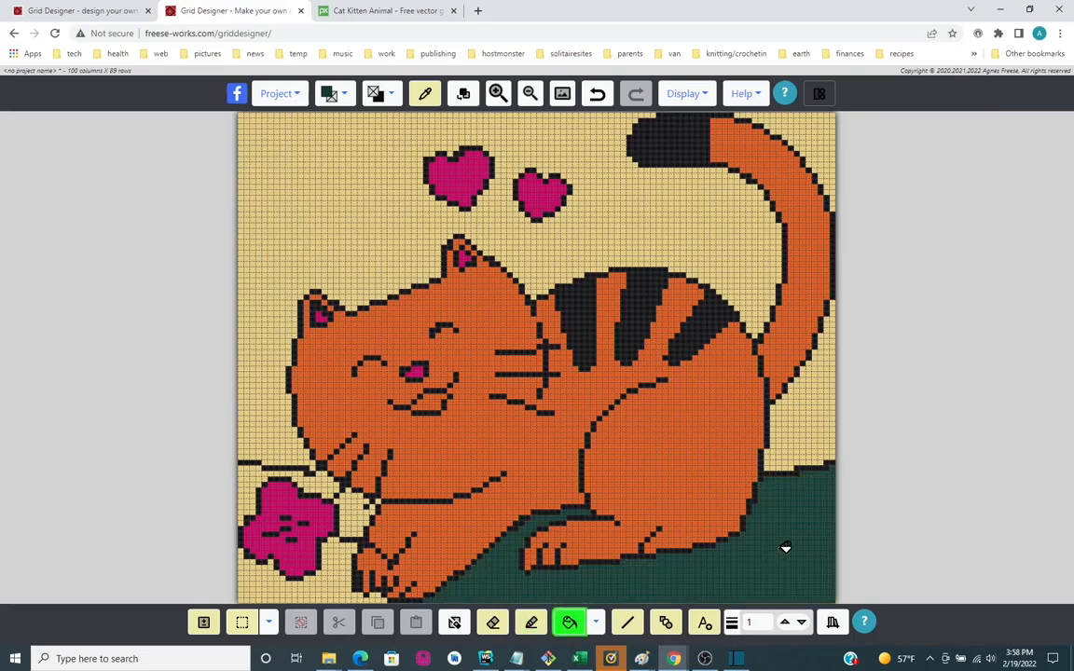
left_click(321, 578)
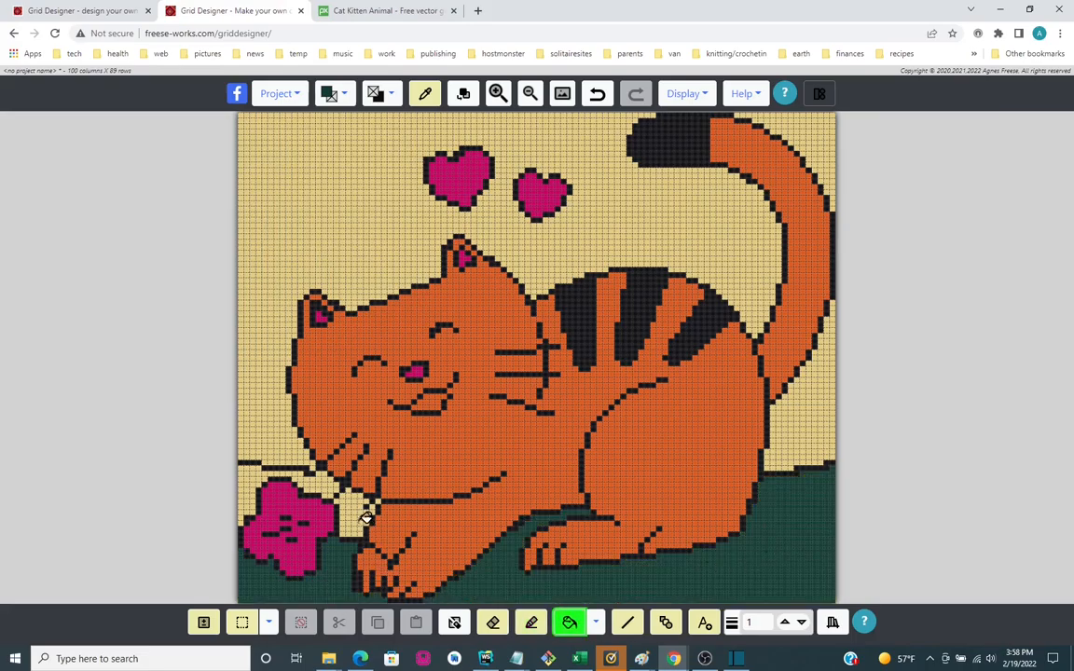
left_click(361, 515)
left_click(270, 471)
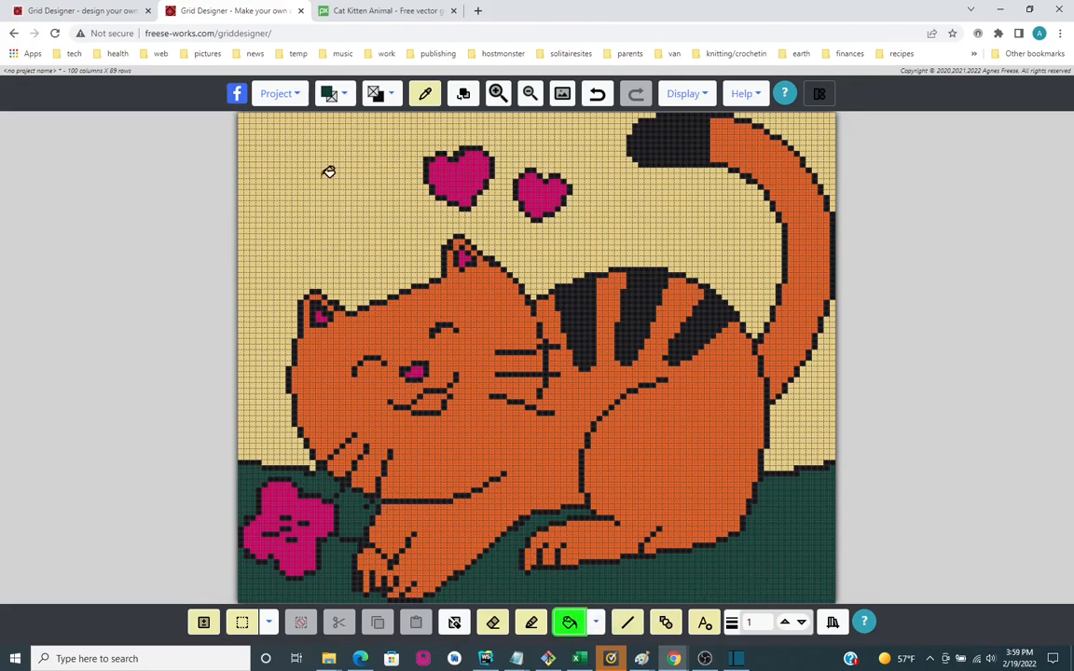
Set the foreground color to light blue and fill the sky areas, including the one beneath the tail
left_click(328, 94)
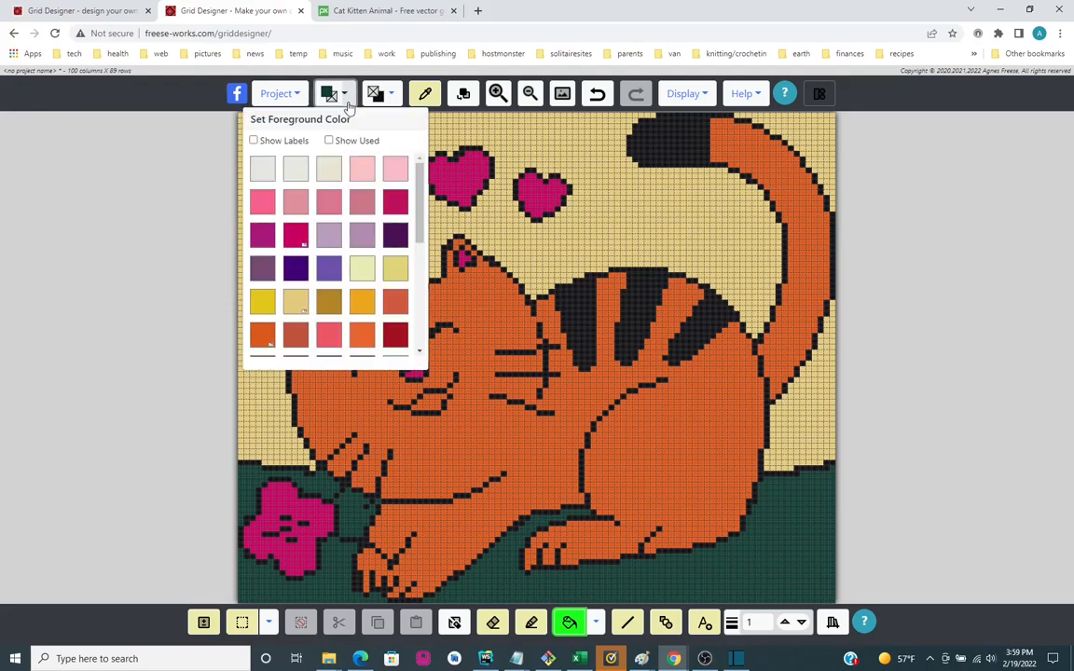
scroll(328, 275, "down", 2)
scroll(328, 275, "down", 1)
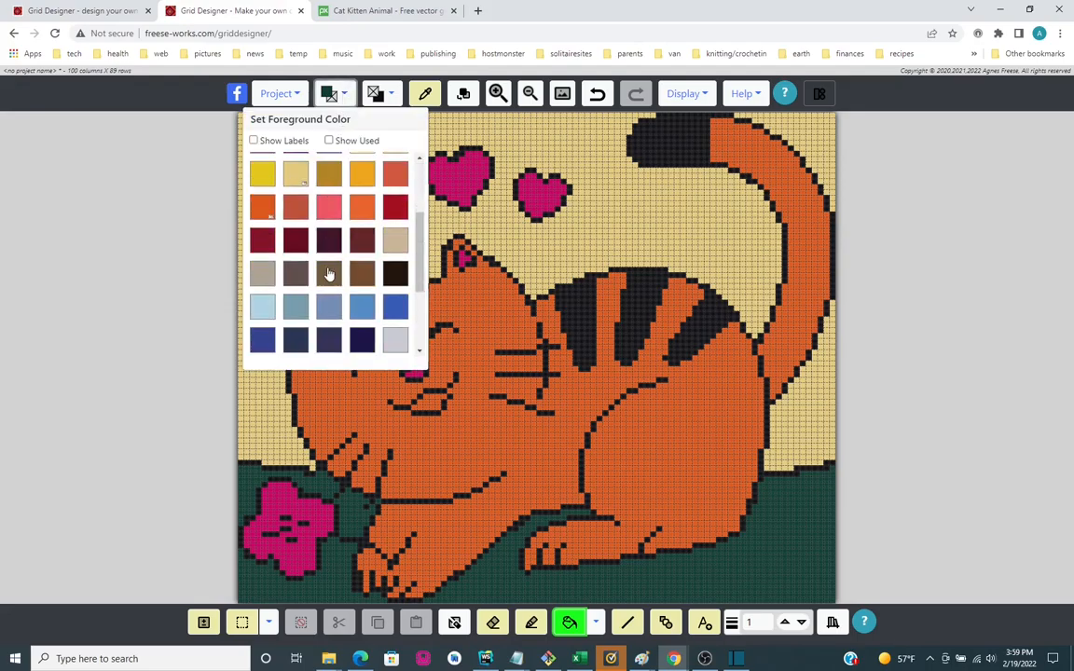
left_click(268, 306)
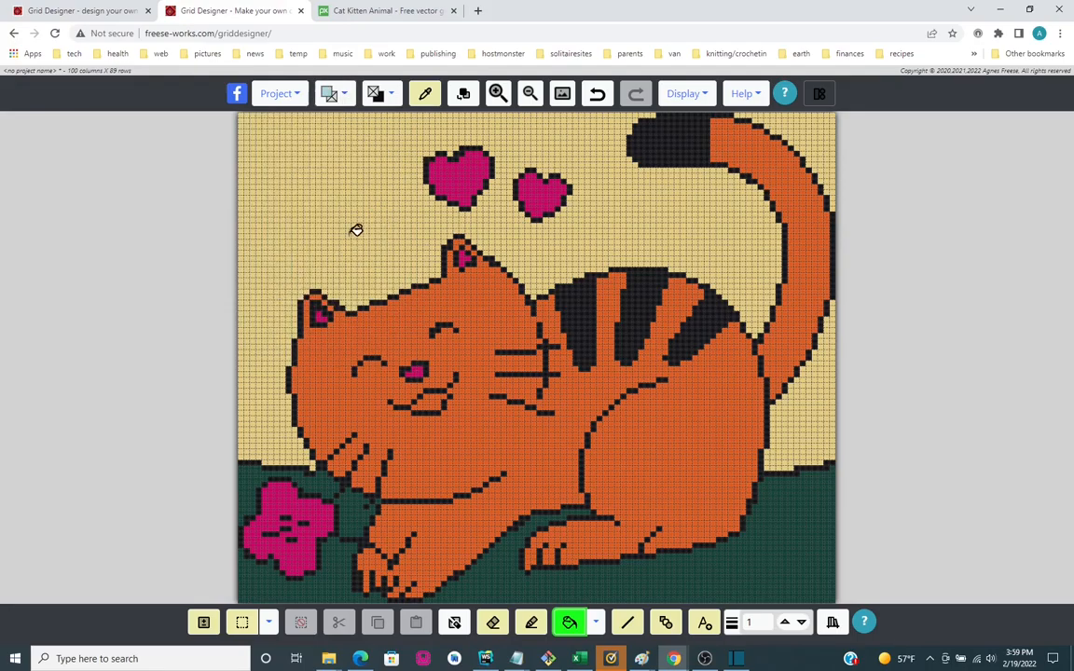
left_click(813, 126)
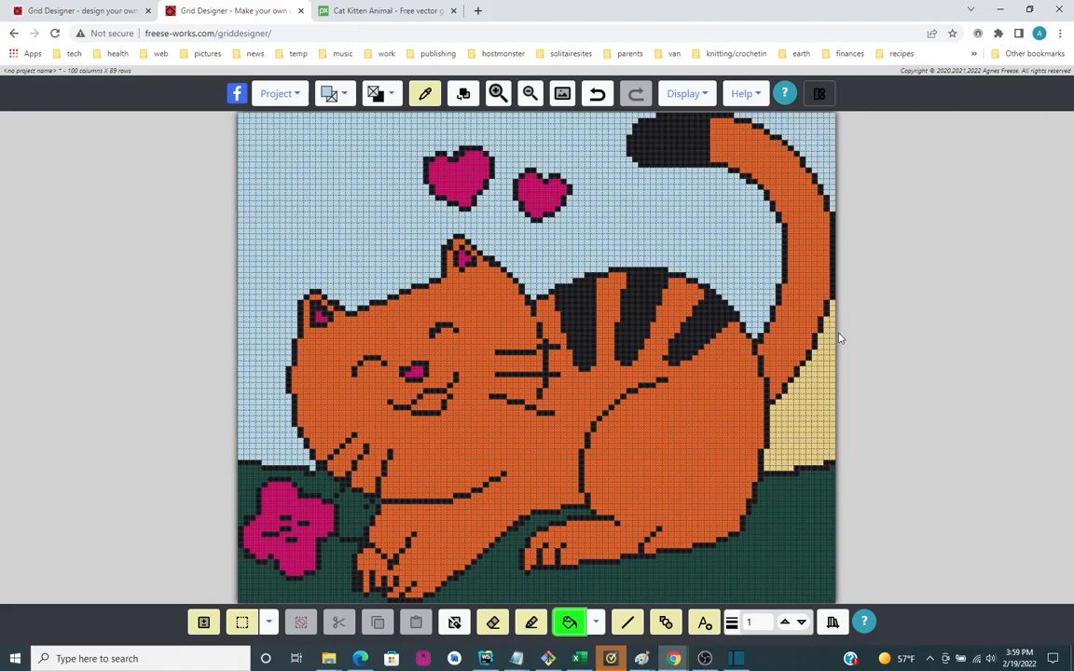
left_click(820, 389)
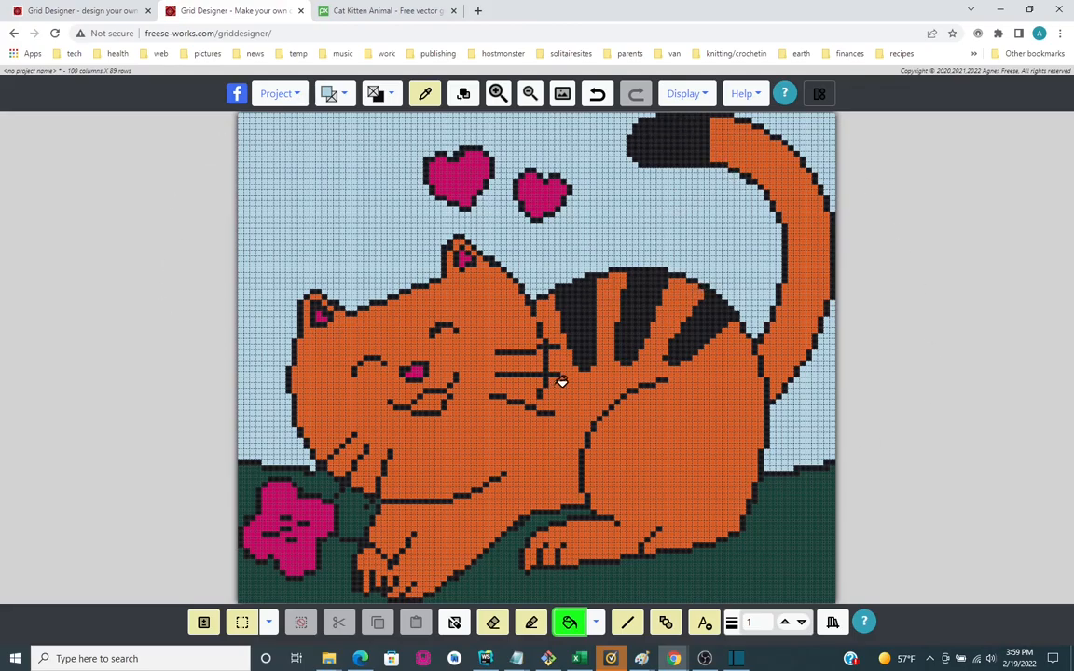
Open the Grid Size settings and set the total change to 10 rows and 10 columns
left_click(693, 97)
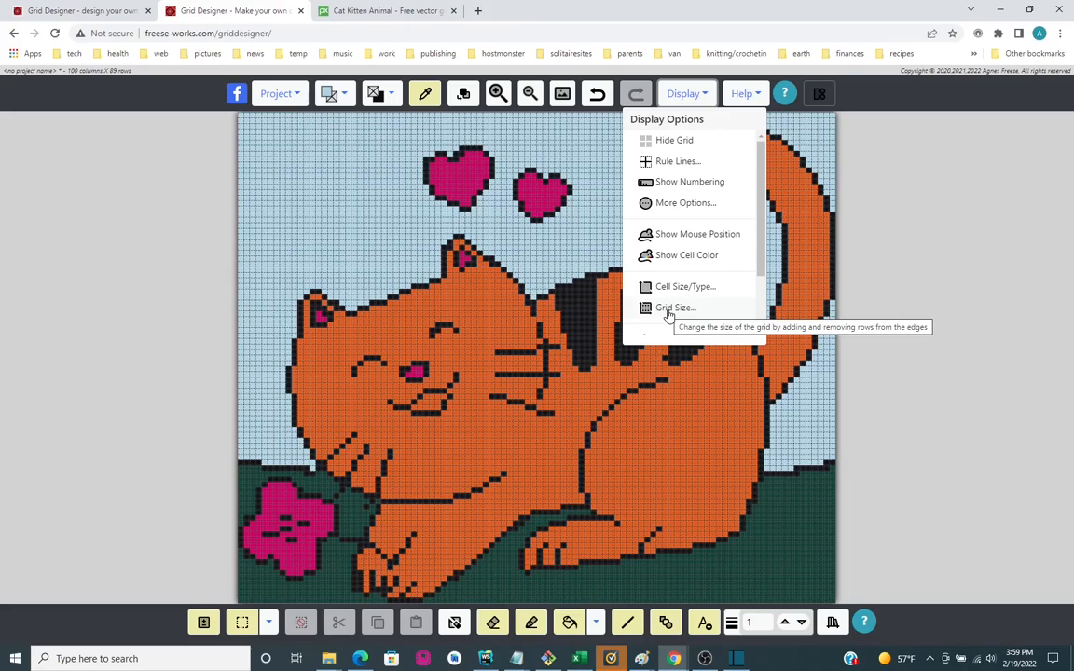
left_click(668, 316)
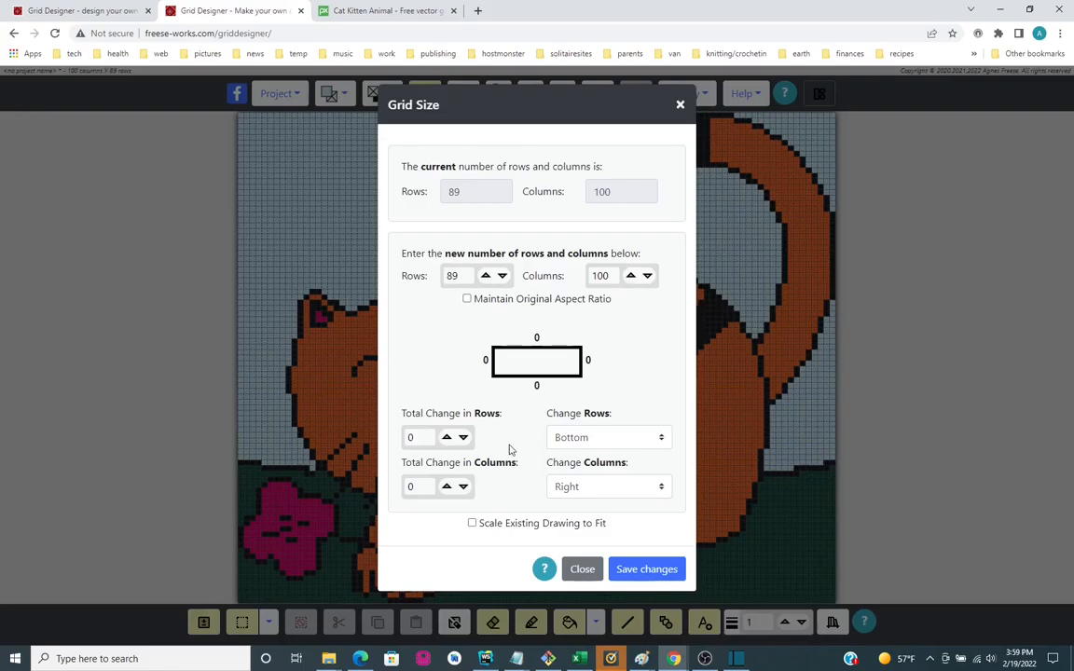
left_click(447, 438)
left_click(448, 440)
left_click(448, 440)
left_click(465, 439)
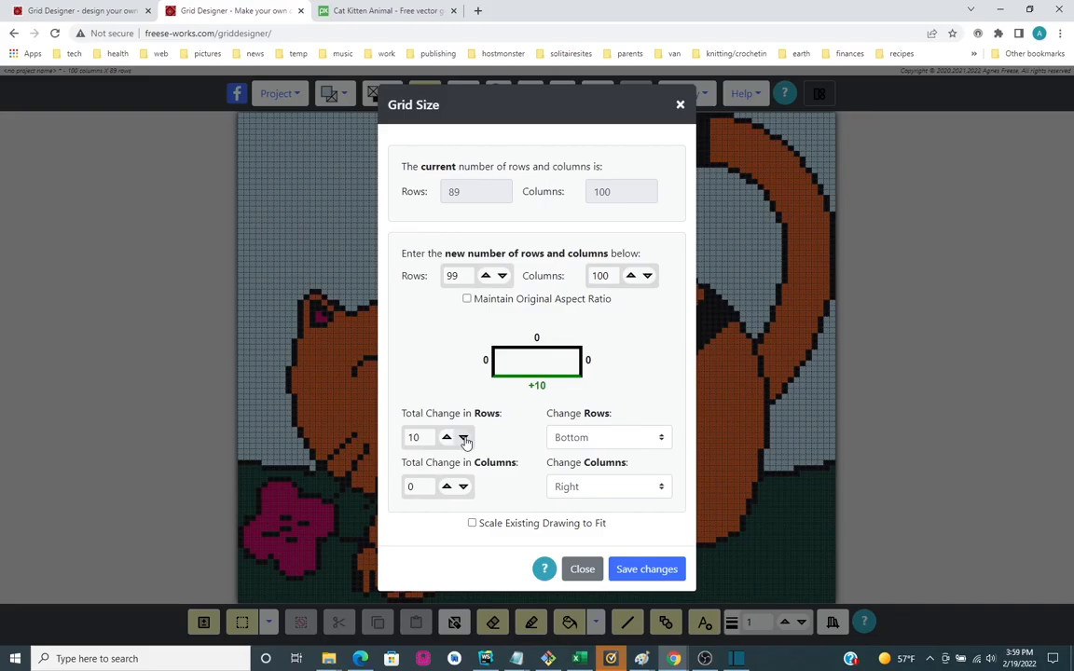
left_click(446, 488)
left_click(447, 489)
left_click(446, 488)
left_click(447, 489)
left_click(447, 489)
left_click(447, 488)
Try applying the grid enlargement with the added rows and columns split over opposite sides, and undo it
left_click(661, 487)
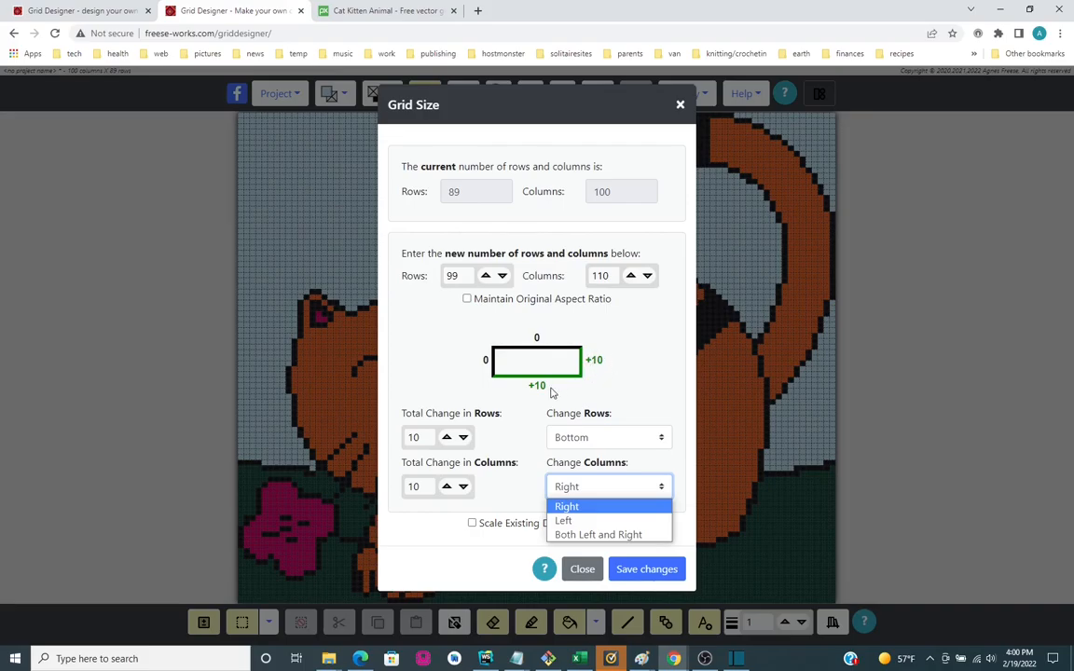
left_click(600, 535)
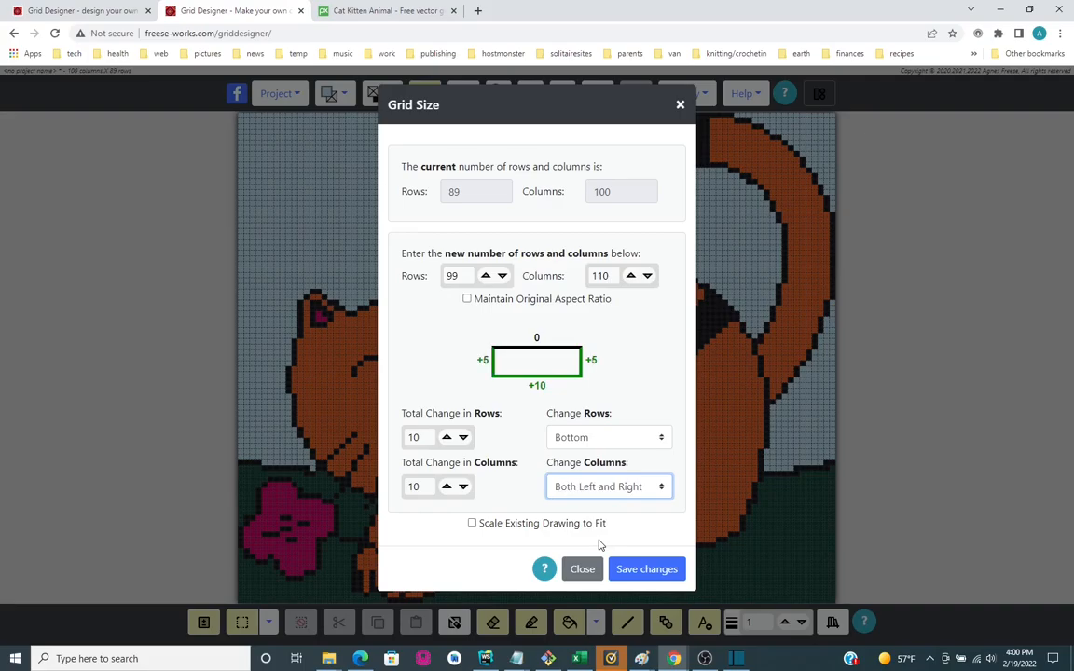
left_click(618, 440)
left_click(620, 487)
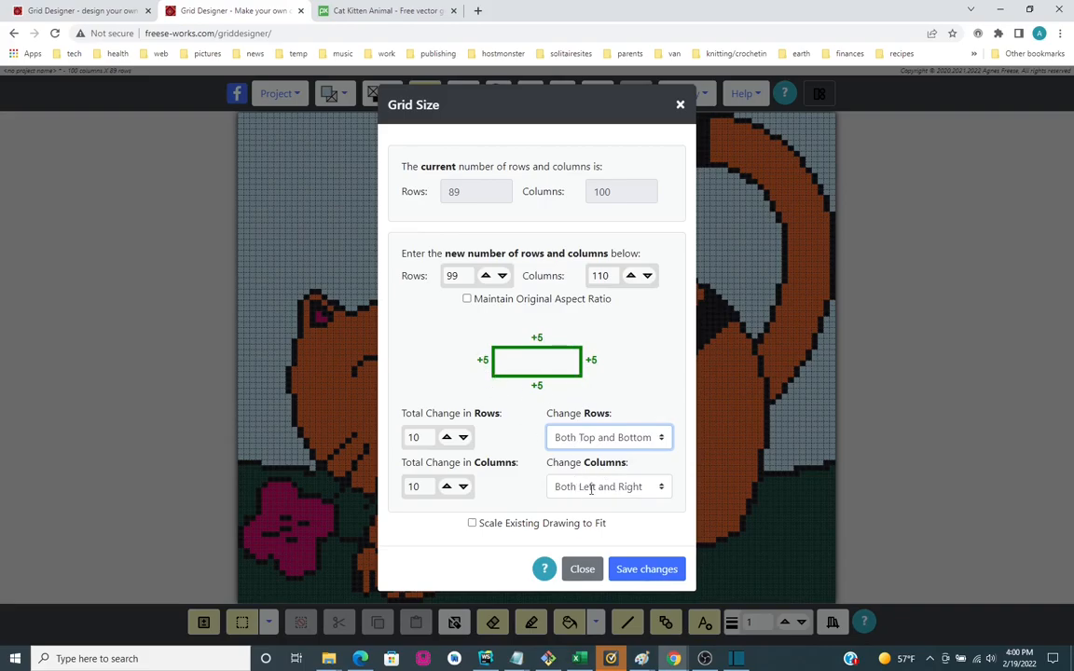
left_click(631, 568)
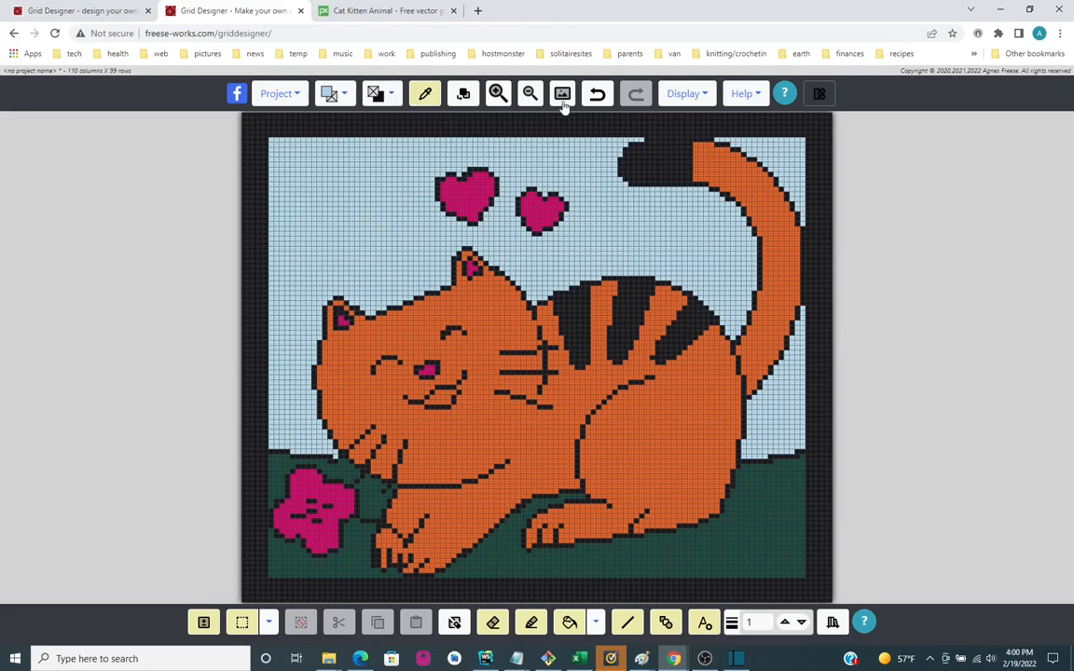
left_click(598, 94)
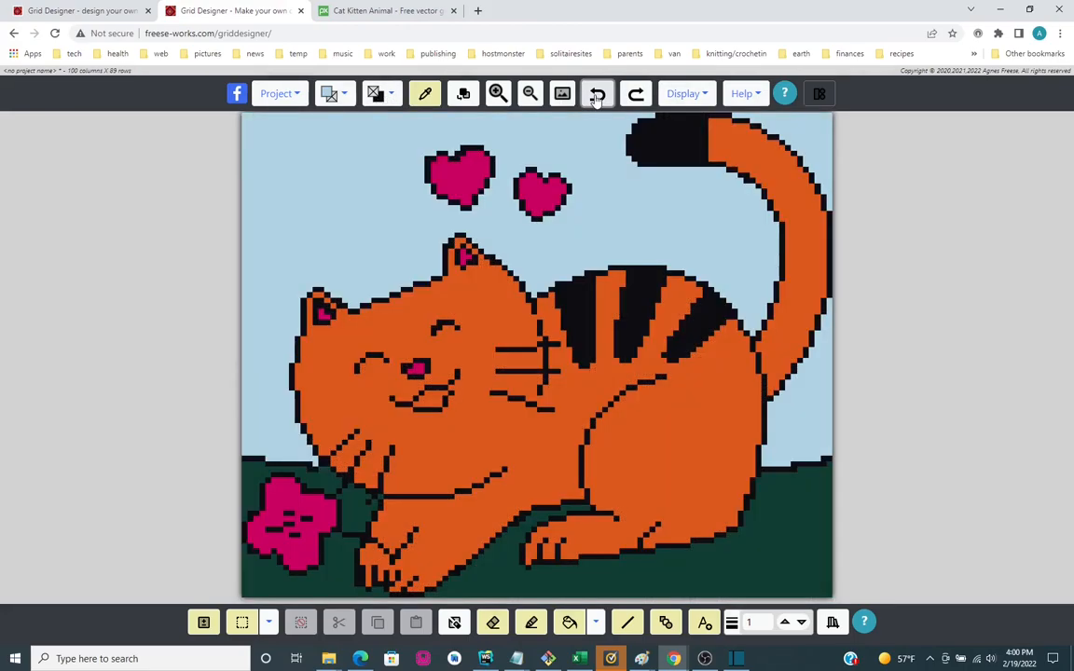
Set the background color to the sky's light blue and the foreground color to the cat's orange
left_click(390, 97)
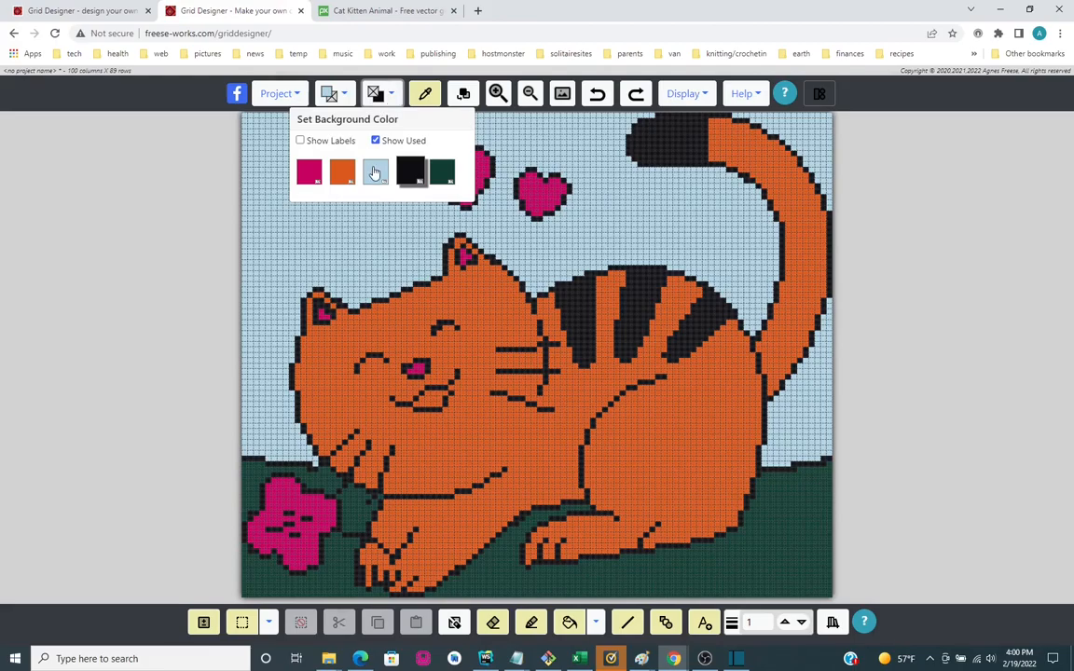
left_click(346, 97)
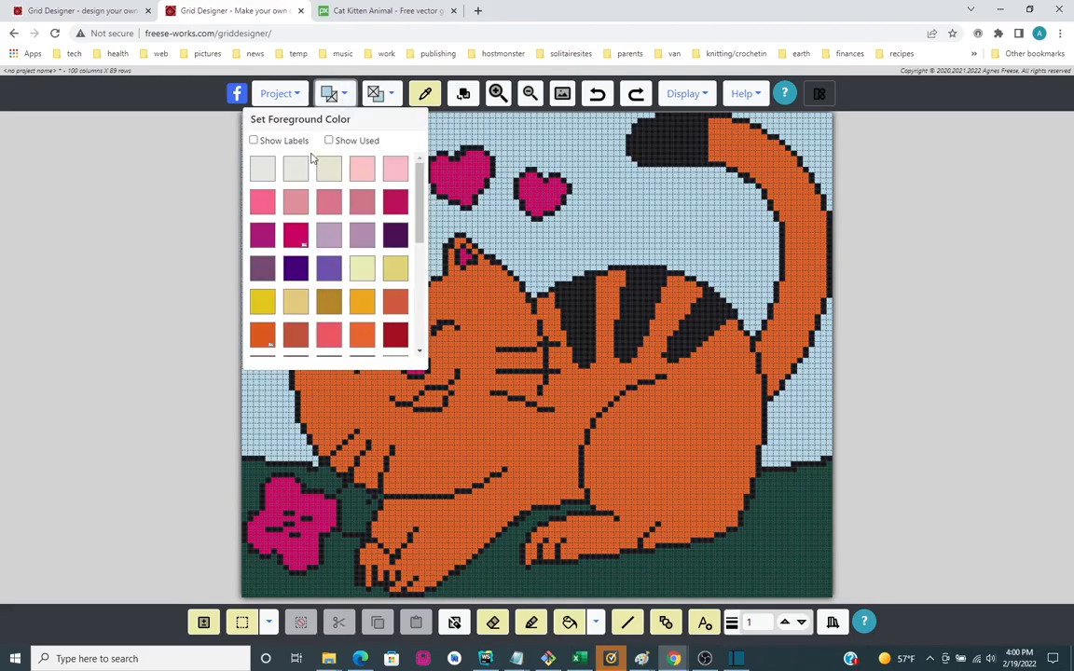
left_click(261, 335)
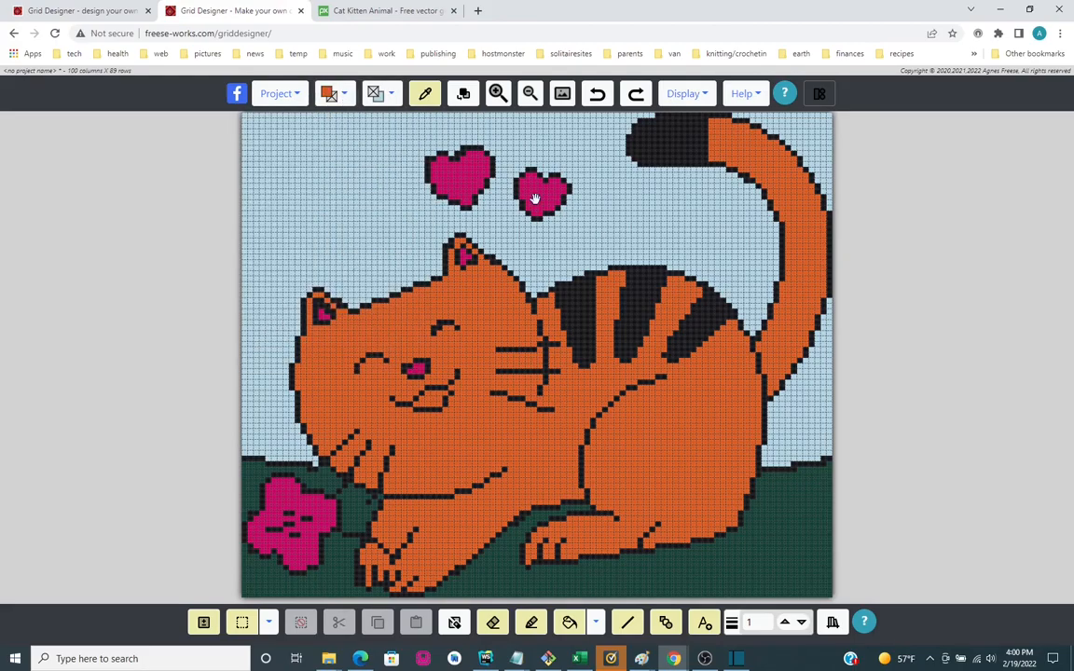
Reopen the Grid Size settings and enter a total change of 10 rows and 10 columns
left_click(694, 95)
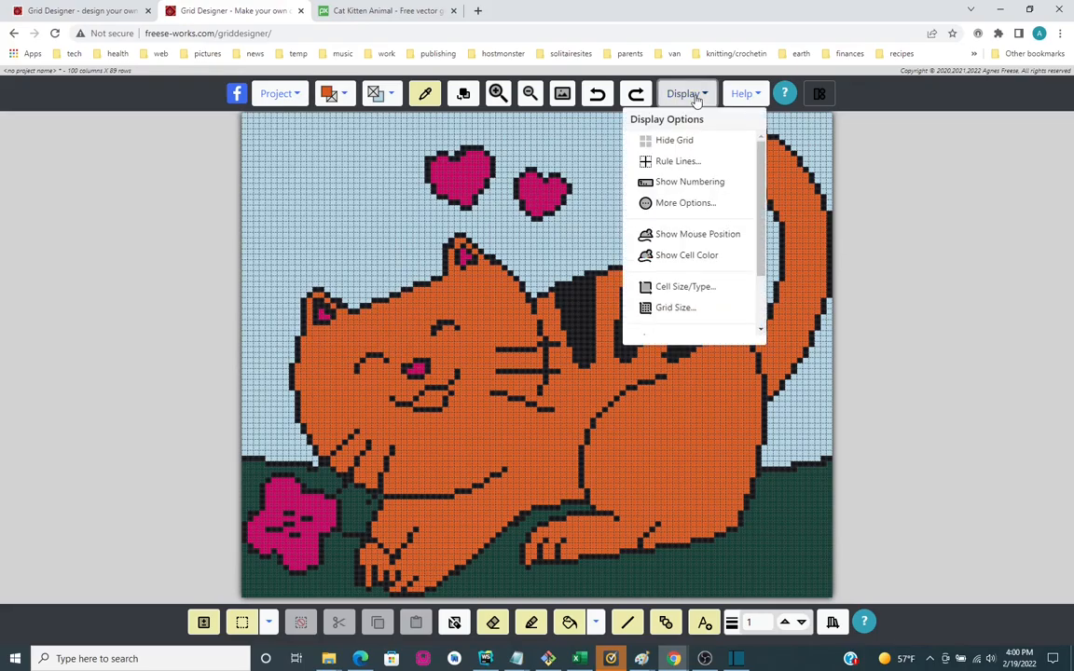
left_click(675, 308)
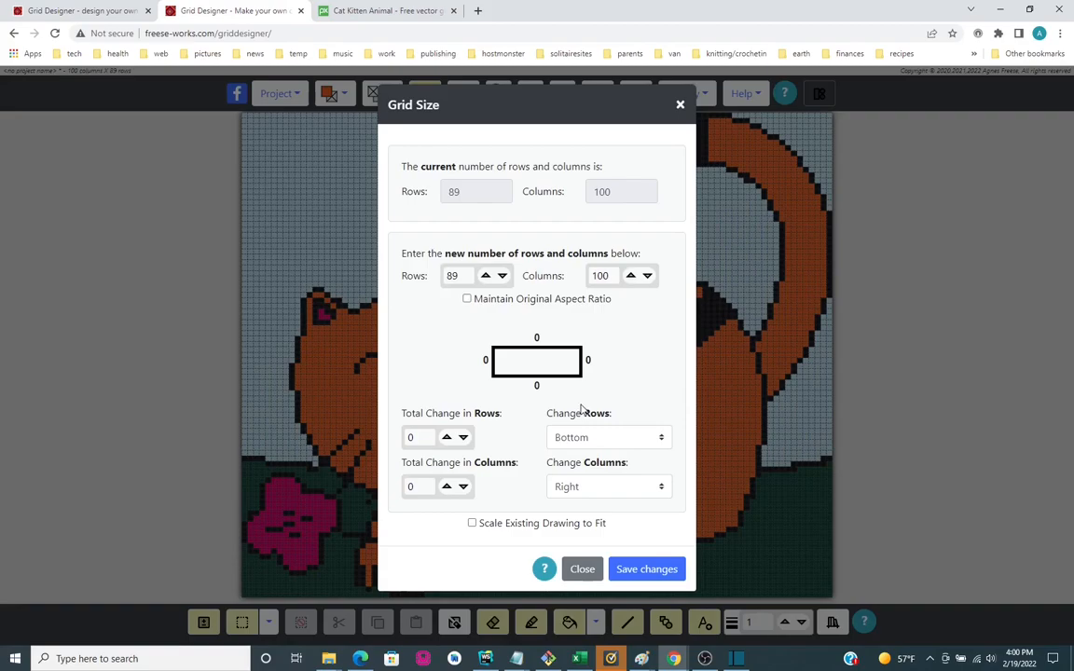
left_click(447, 438)
left_click(447, 437)
left_click(447, 437)
left_click(447, 437)
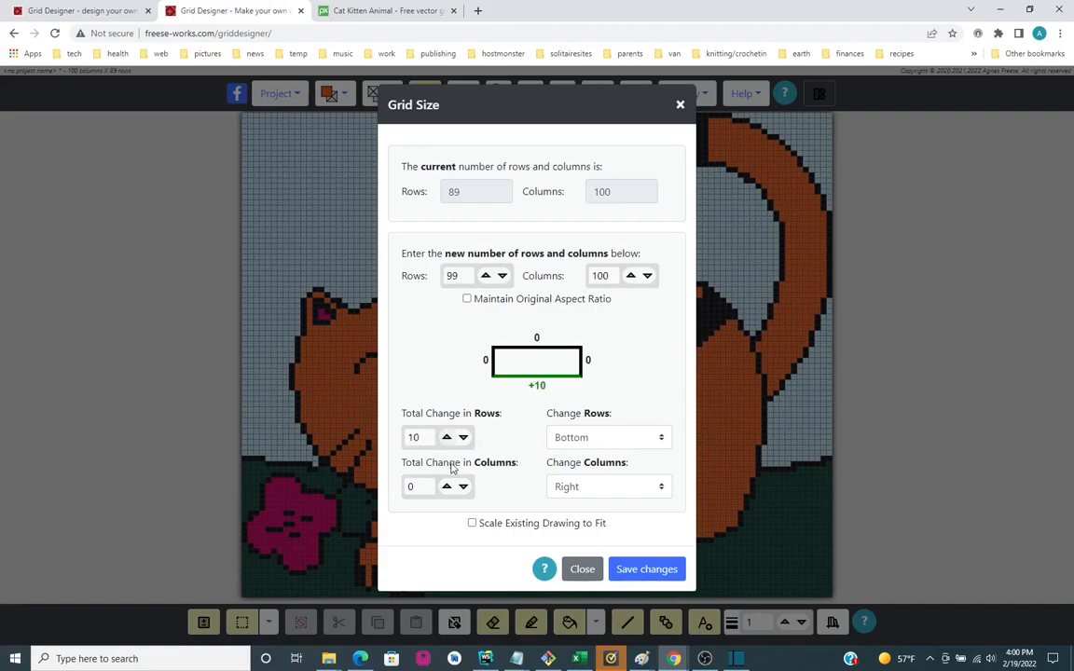
left_click(447, 486)
left_click(447, 486)
left_click(447, 486)
left_click(447, 486)
Split the added rows over both top and bottom and the columns over both left and right, and save the grid size
left_click(658, 438)
left_click(643, 484)
left_click(652, 488)
left_click(654, 536)
left_click(650, 570)
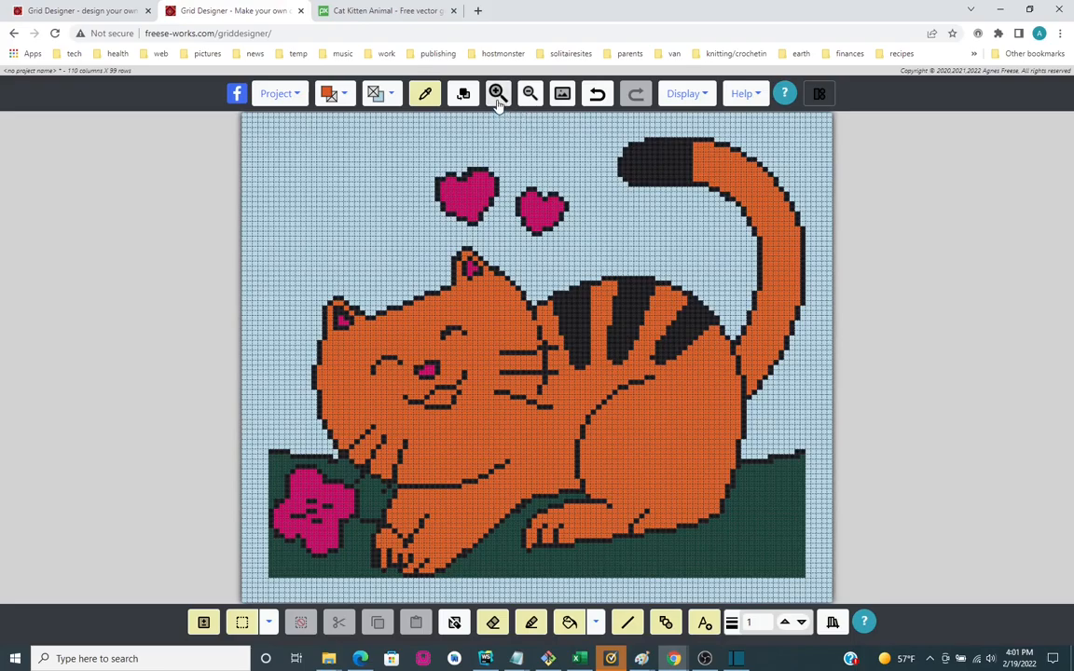
Choose black from the used colors as foreground and extend the ground line with the pencil across both new side margins
left_click(532, 624)
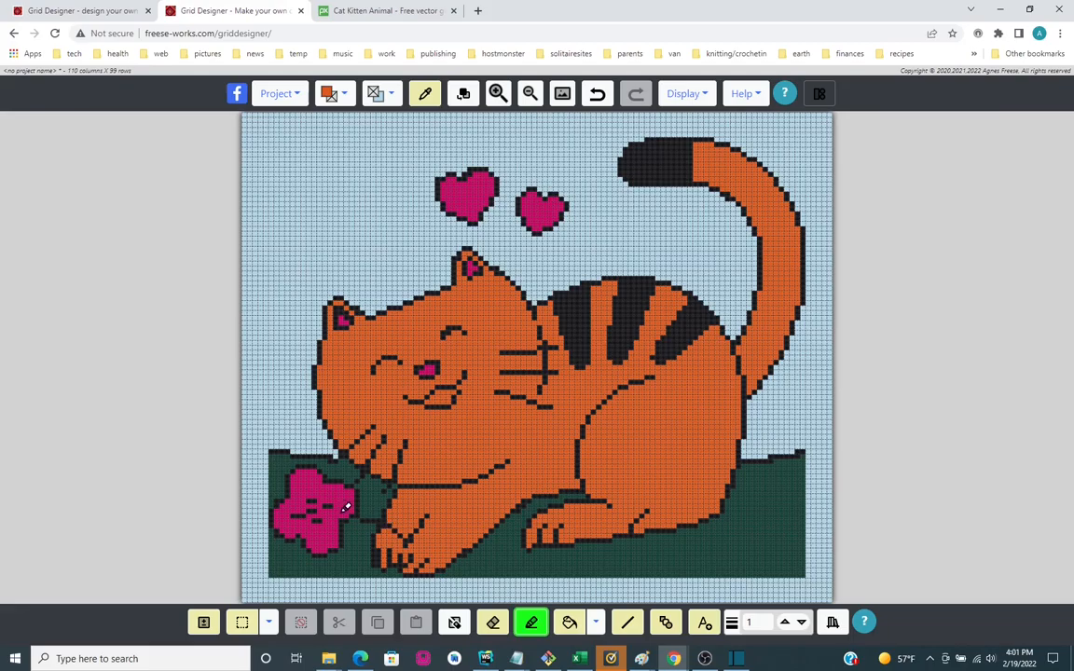
left_click(328, 93)
left_click(331, 142)
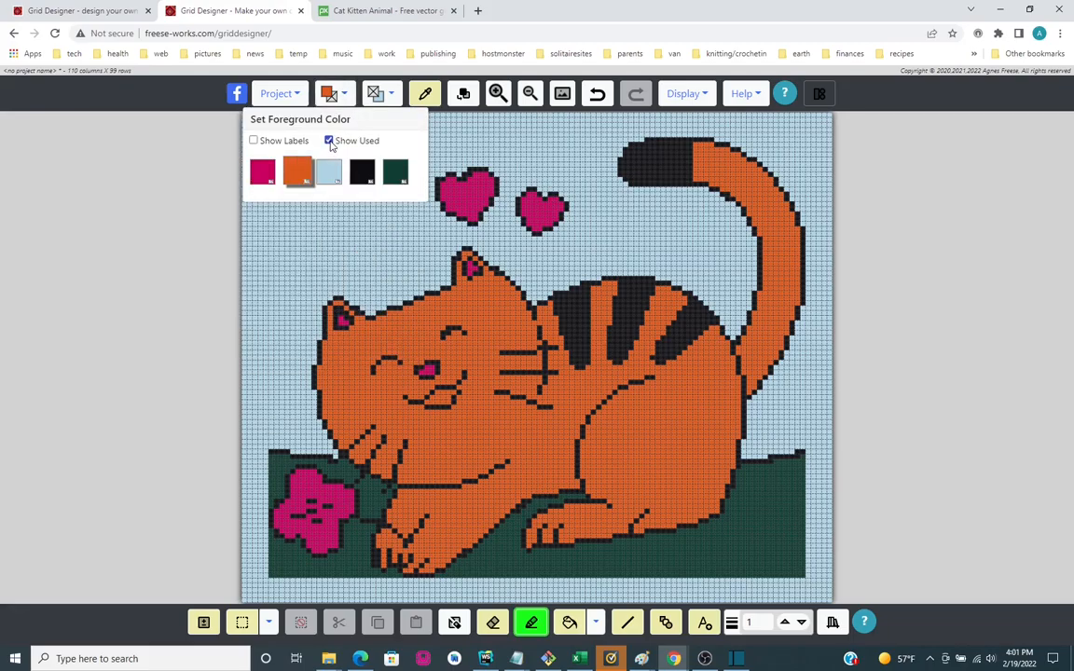
left_click(359, 169)
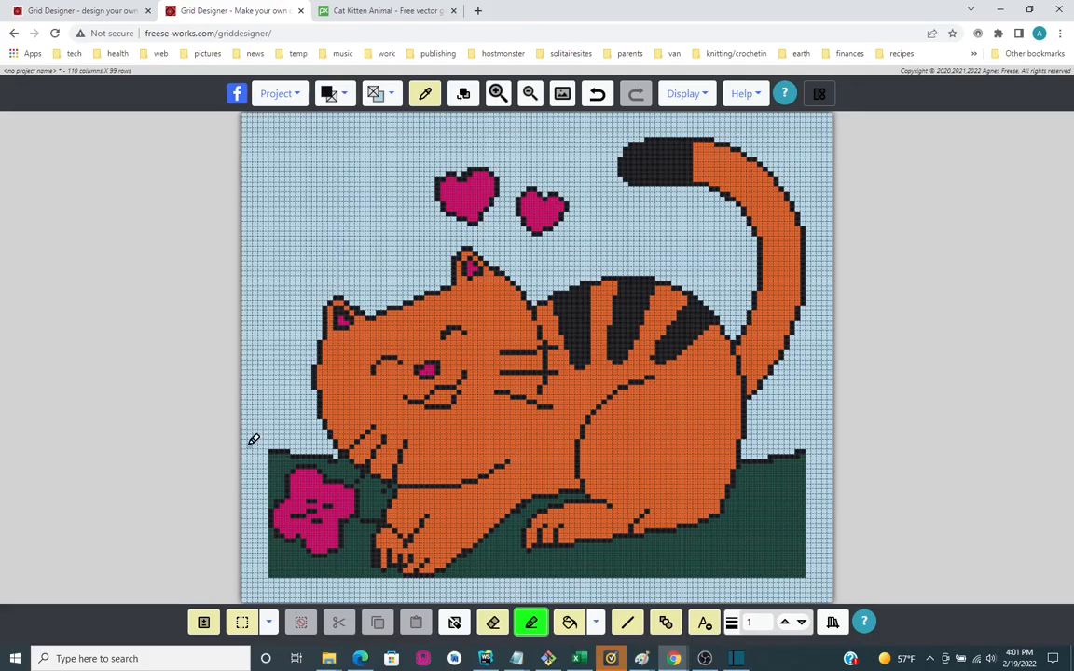
left_click_drag(243, 446, 267, 447)
left_click_drag(806, 446, 834, 445)
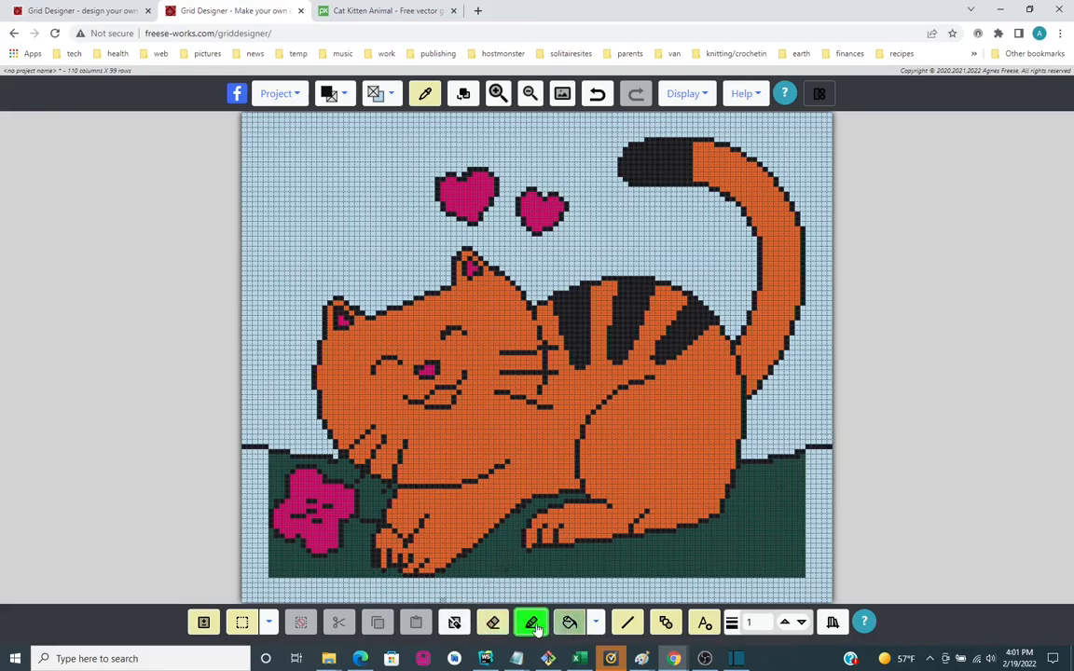
Pick the ground's Paddy Green as foreground color and flood-fill the light blue margin below the ground line with it
left_click(426, 94)
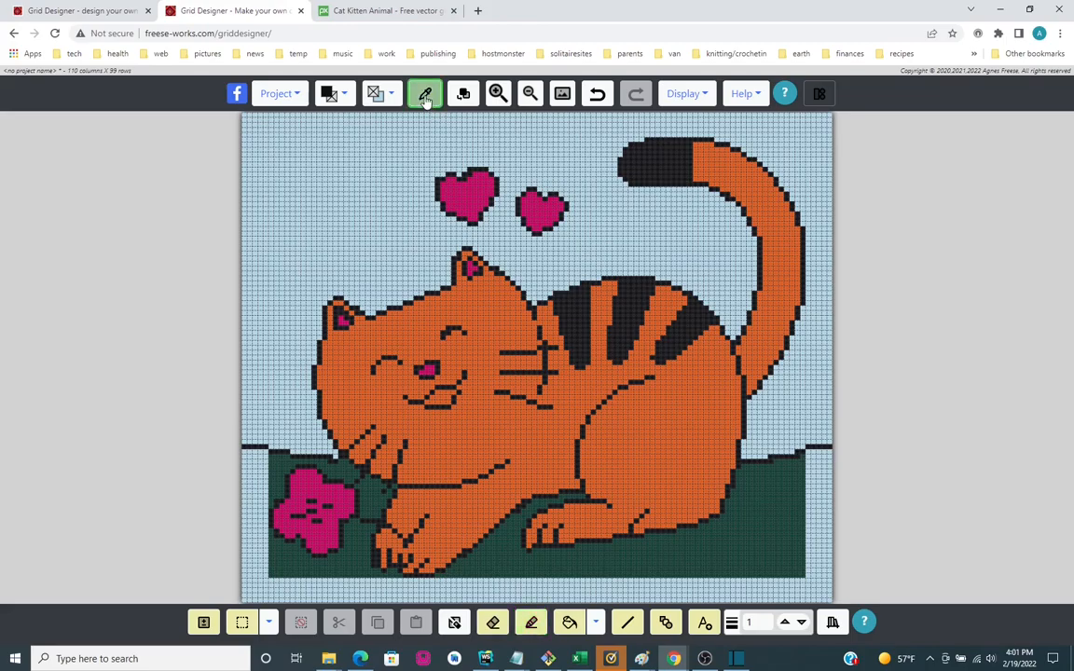
left_click(502, 560)
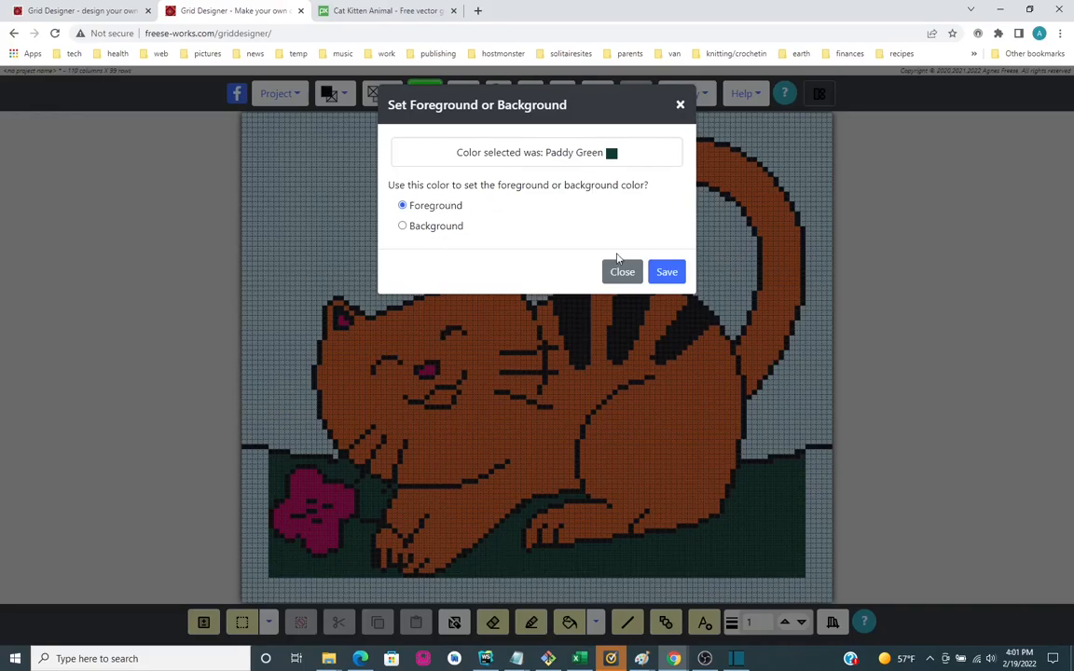
left_click(666, 271)
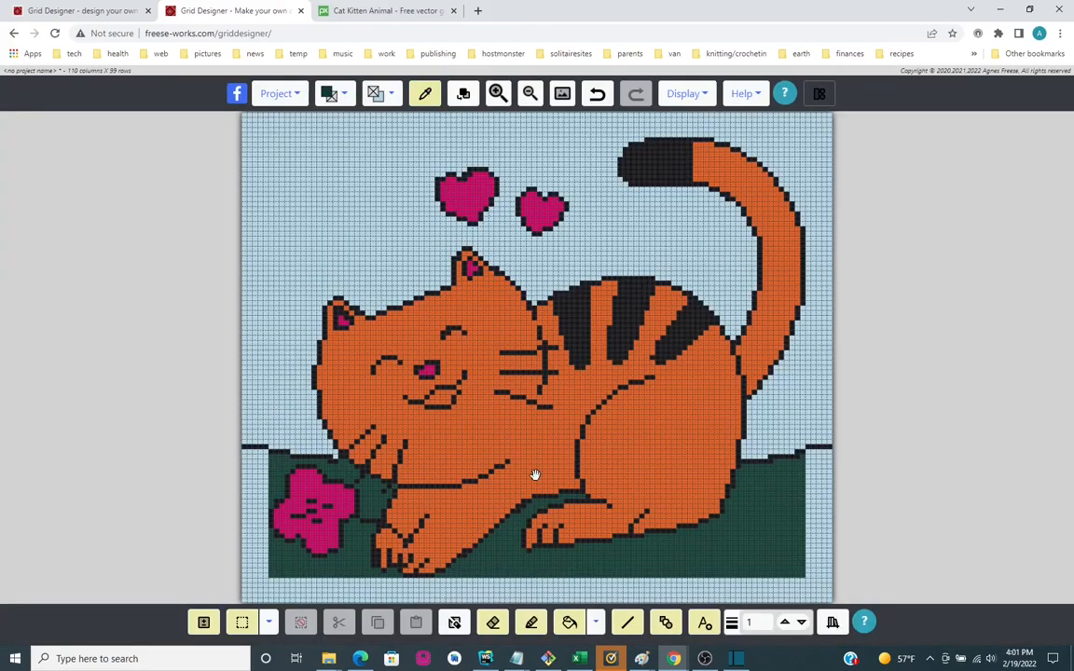
left_click(568, 625)
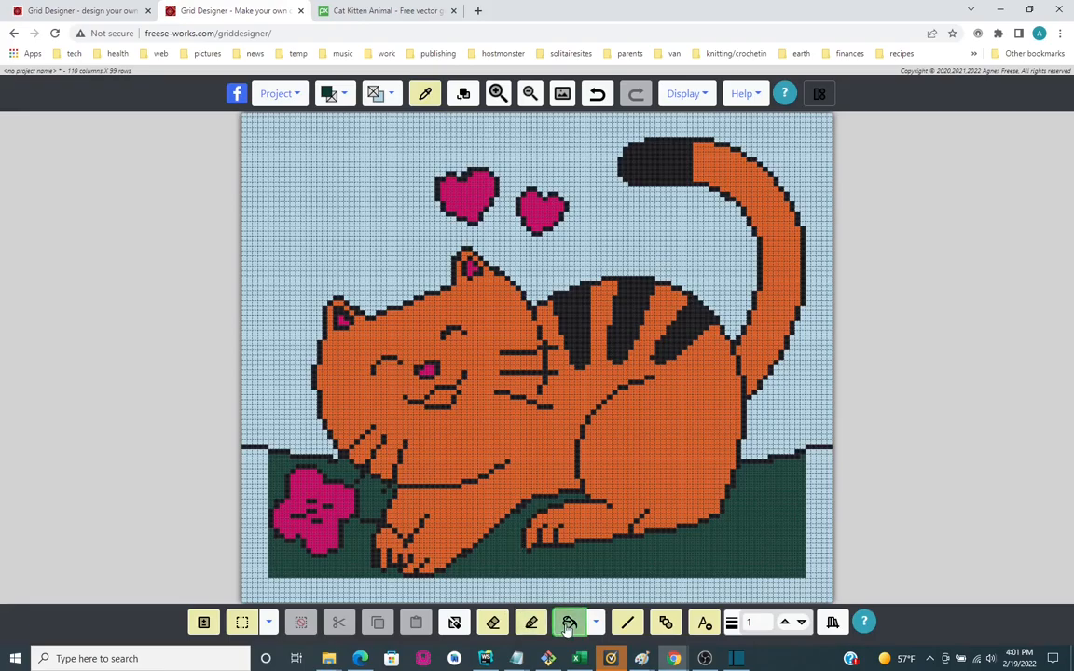
left_click(257, 584)
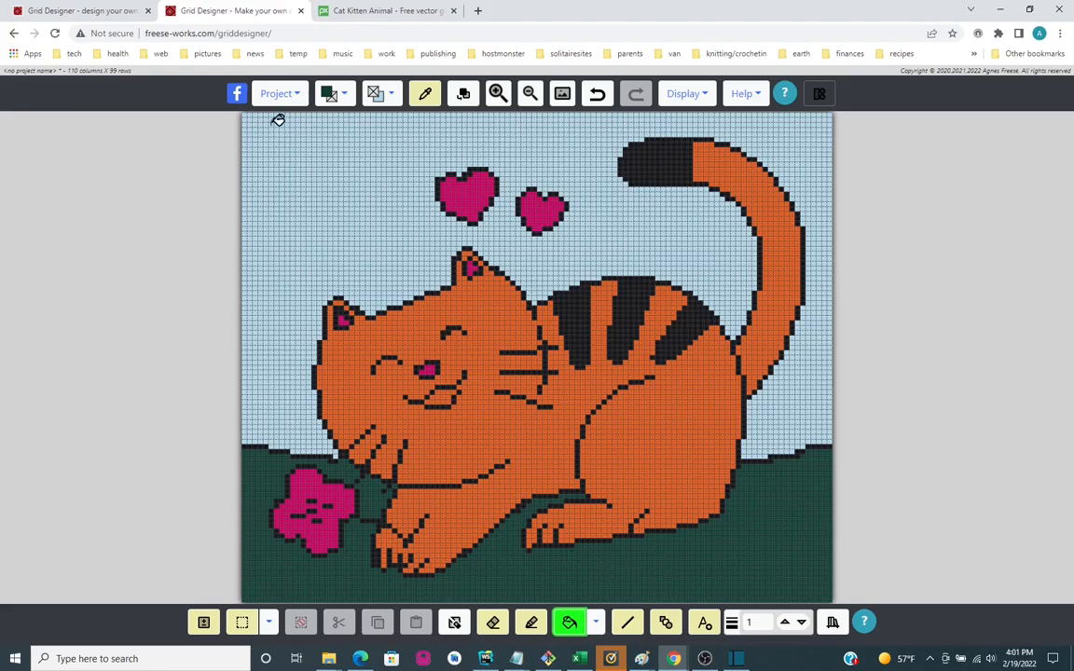
Save the project under the name "cat demo"
left_click(271, 95)
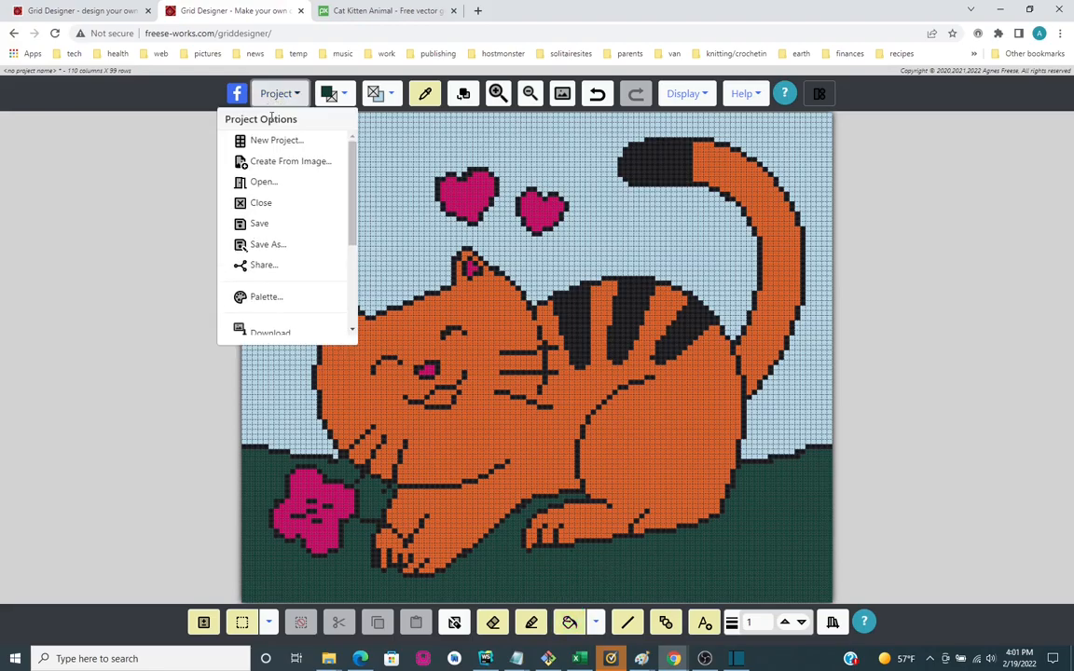
left_click(259, 226)
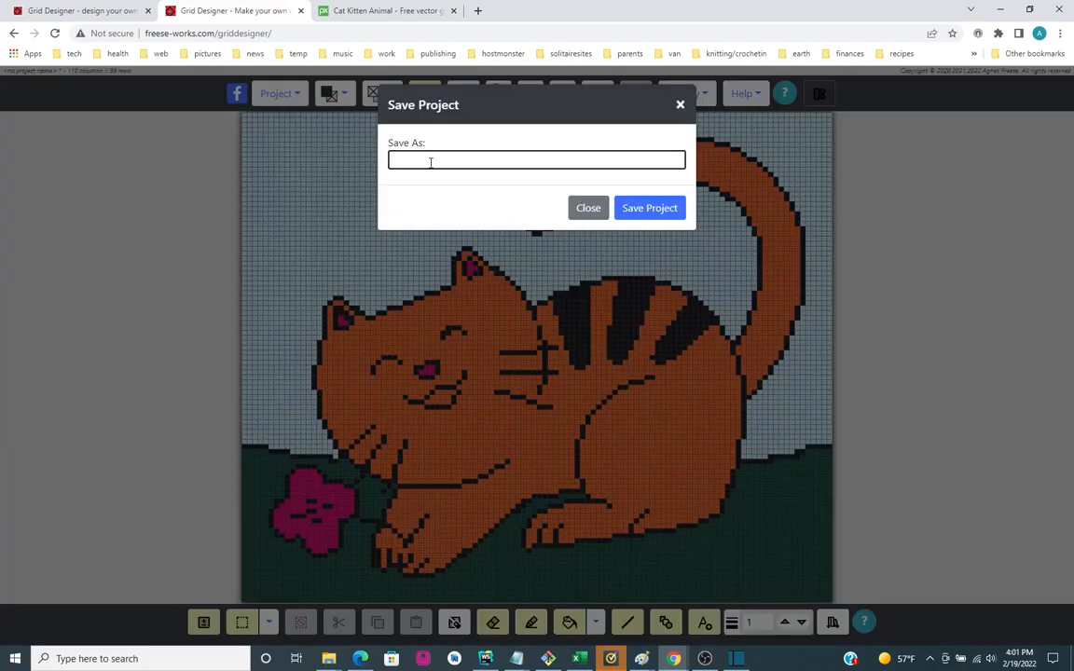
type("cat demo")
left_click(654, 209)
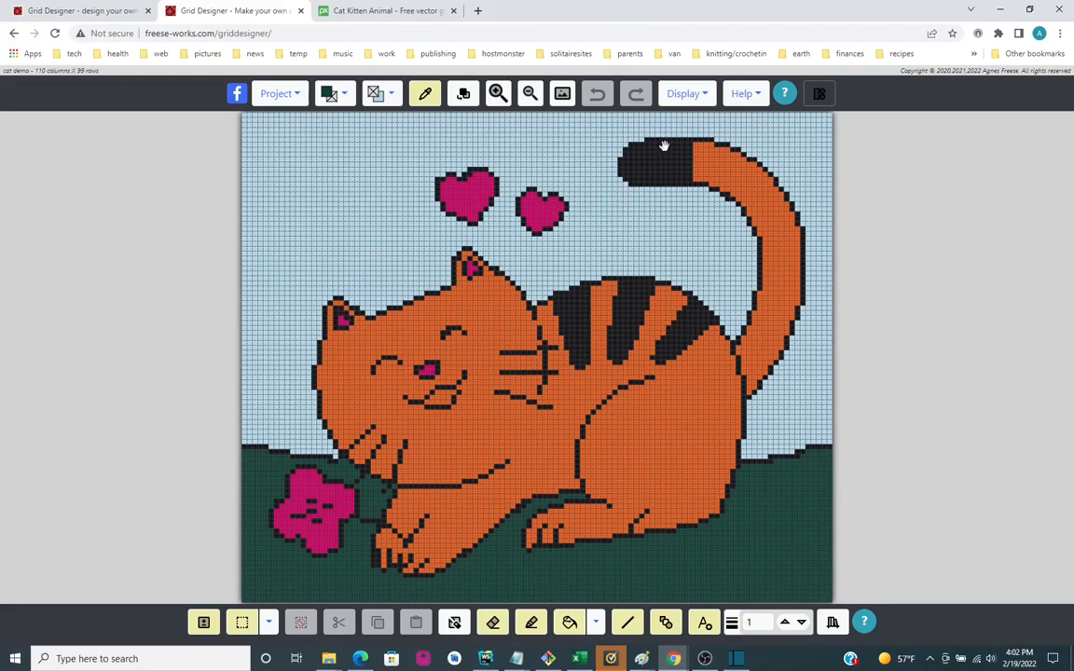
Set the background color to the cat's orange and enter a total grid size change of 10 rows and 10 columns
left_click(396, 97)
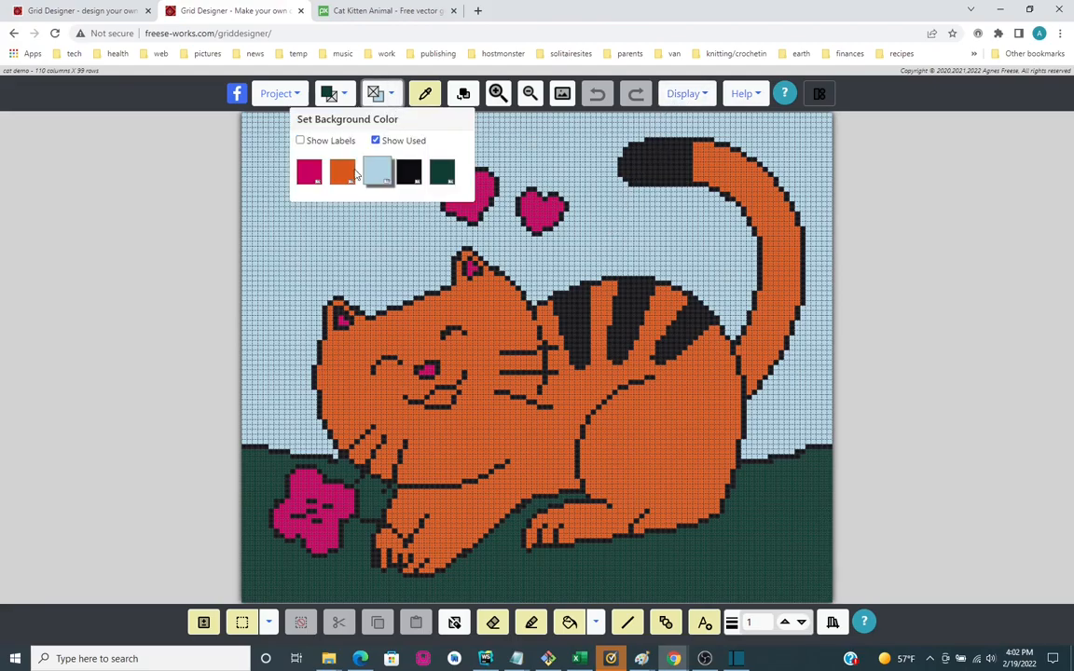
left_click(687, 94)
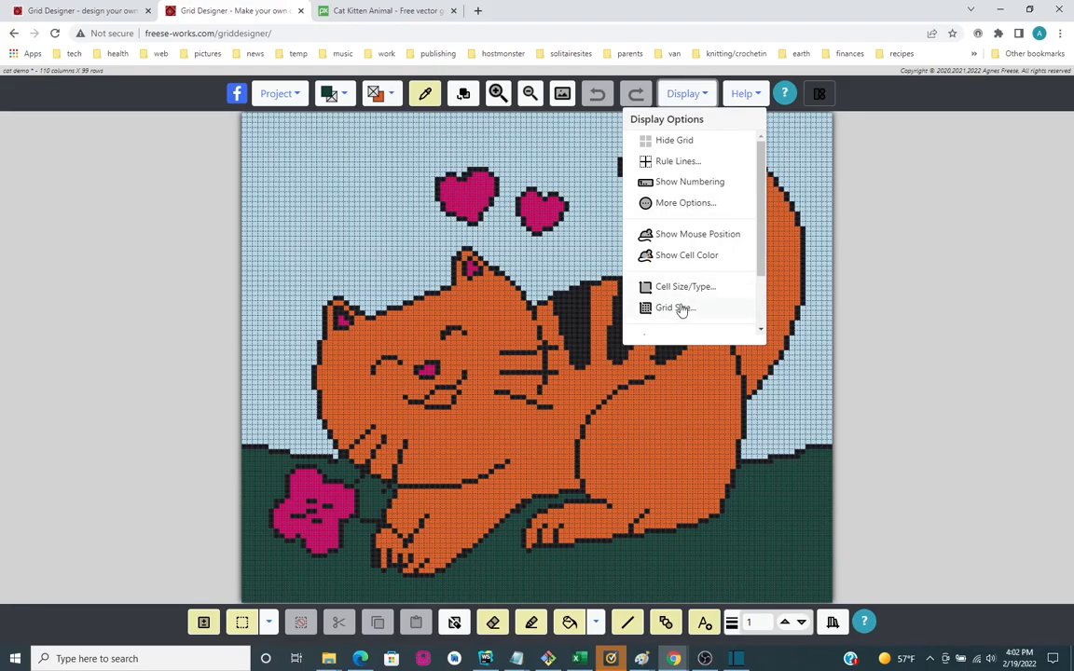
left_click(675, 311)
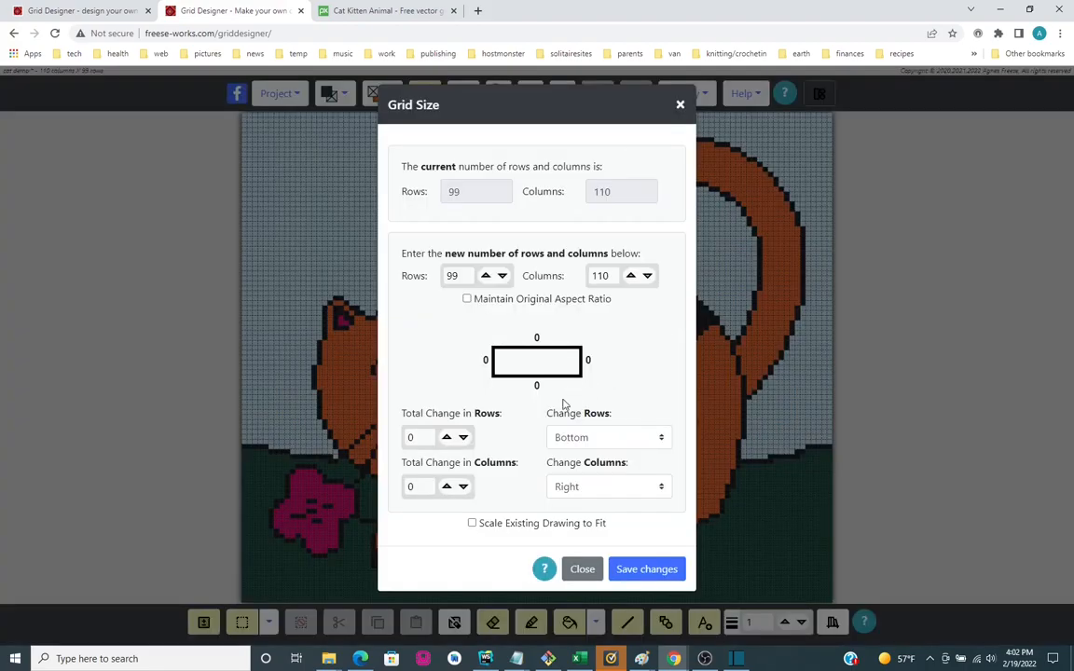
left_click(447, 437)
left_click(447, 437)
left_click(447, 437)
left_click(446, 487)
left_click(446, 487)
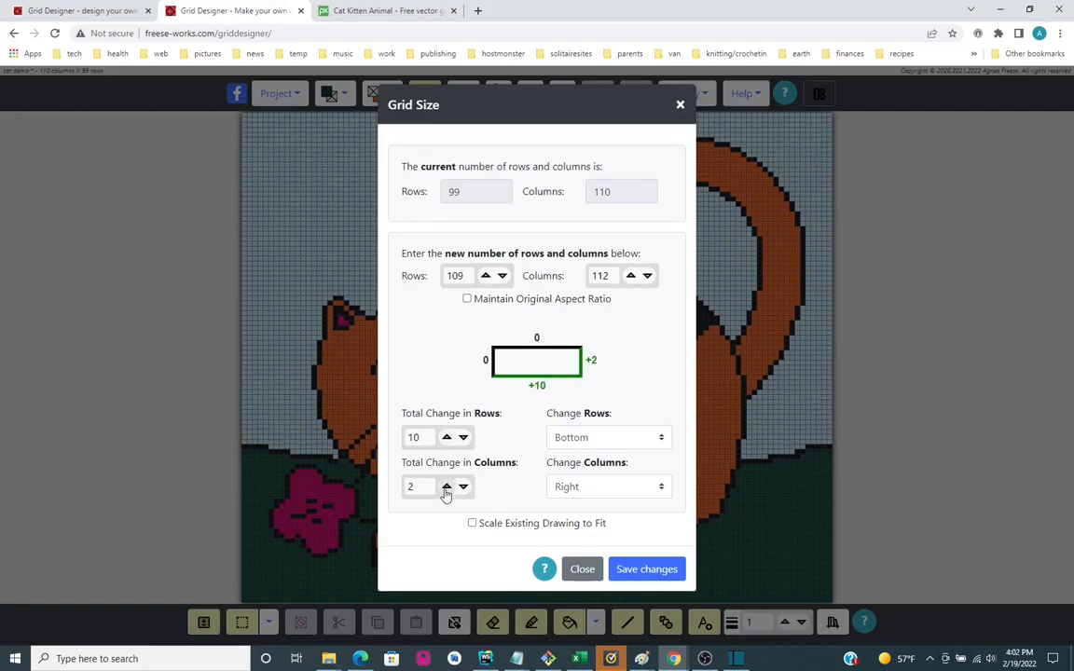
left_click(446, 491)
left_click(446, 491)
left_click(446, 491)
left_click(445, 490)
Distribute the new columns to both left and right and the new rows to both top and bottom, and save the grid size changes
left_click(654, 488)
left_click(640, 535)
left_click(606, 437)
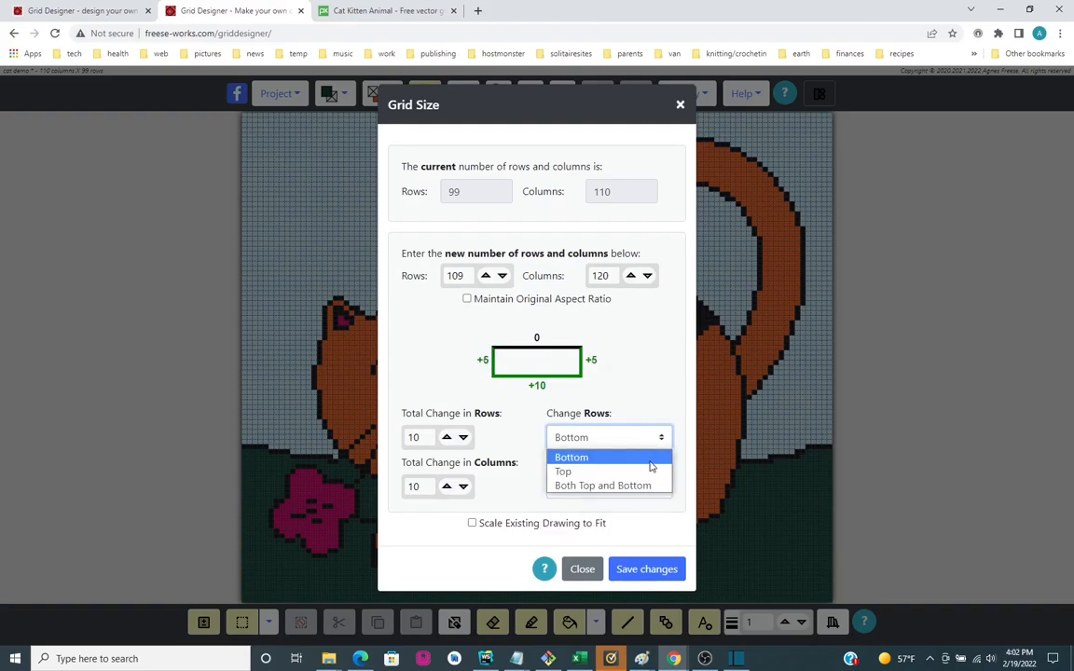
left_click(616, 482)
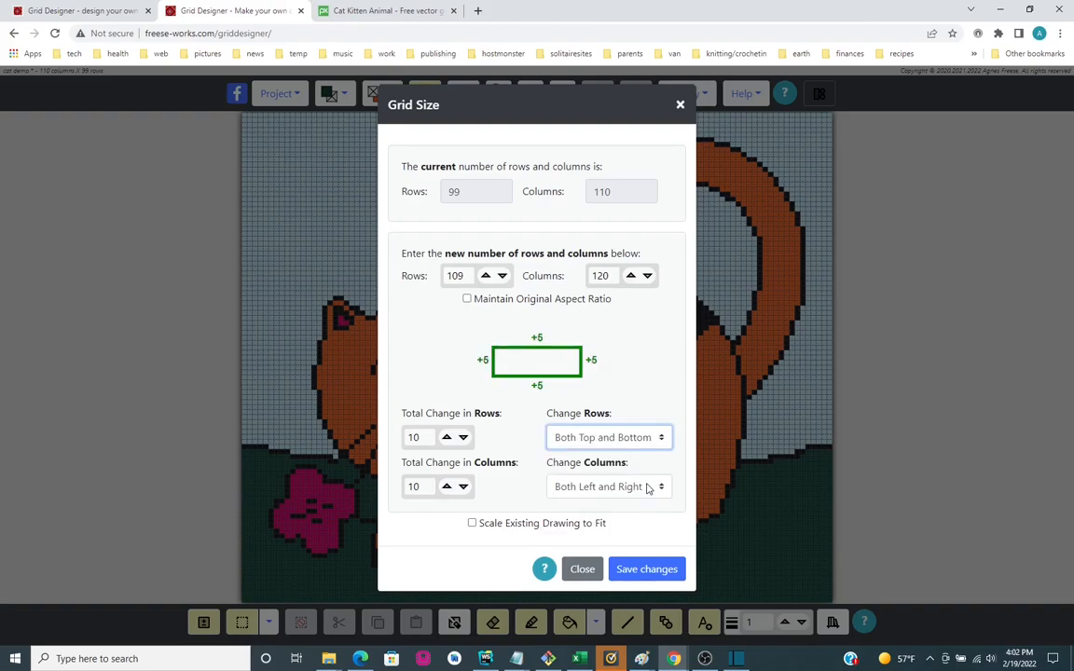
left_click(647, 569)
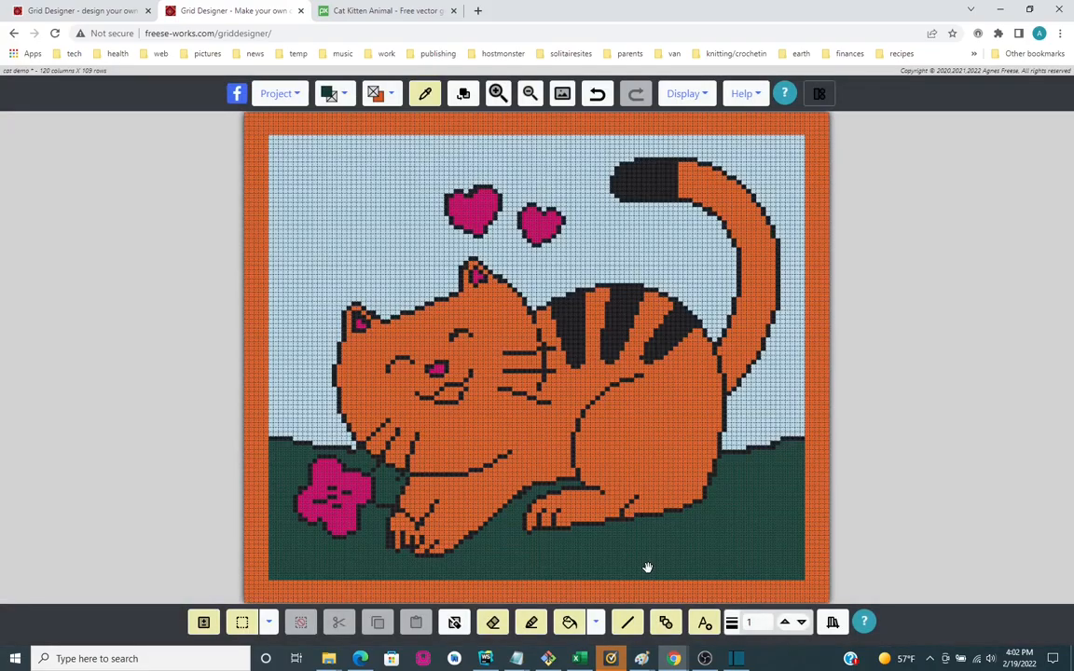
Draw a one-cell-wide dark green frame with the Line tool around all four sides of the orange border, one cell in from the edge
left_click(629, 625)
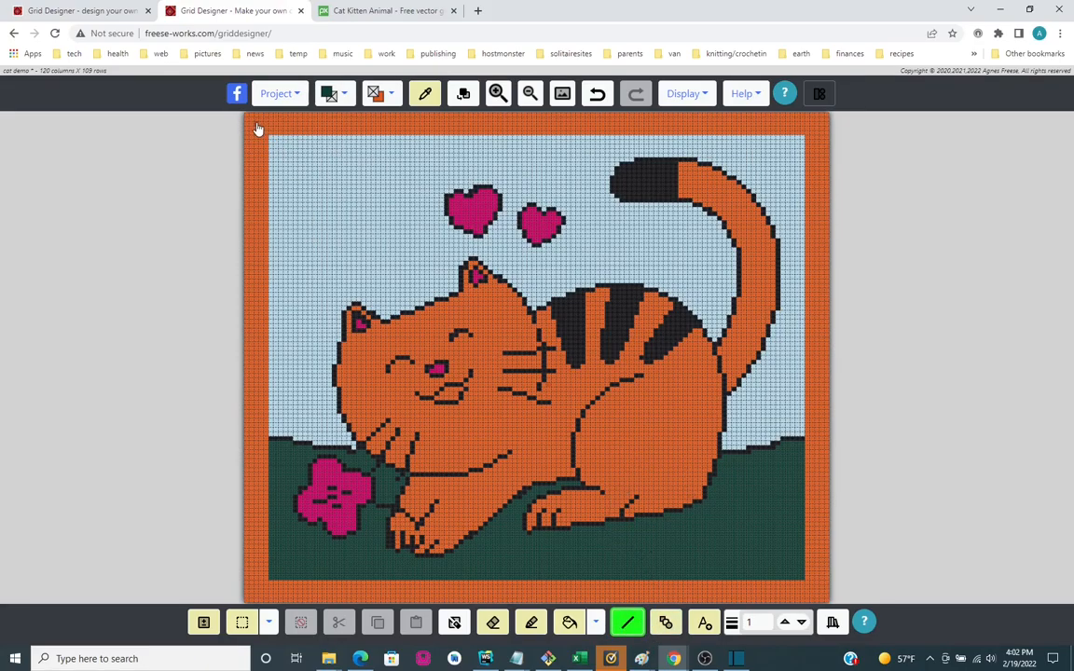
mouse_move(252, 128)
left_mouse_down()
mouse_move(819, 127)
mouse_move(823, 608)
left_mouse_up()
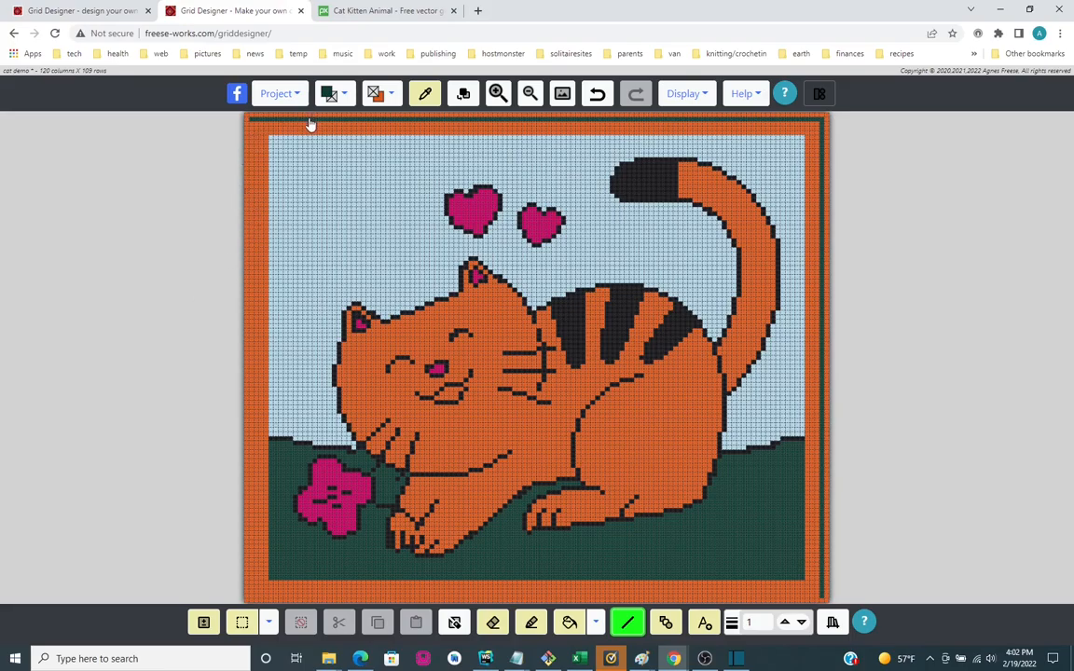
mouse_move(252, 126)
left_mouse_down()
mouse_move(266, 377)
mouse_move(257, 604)
mouse_move(253, 593)
left_mouse_up()
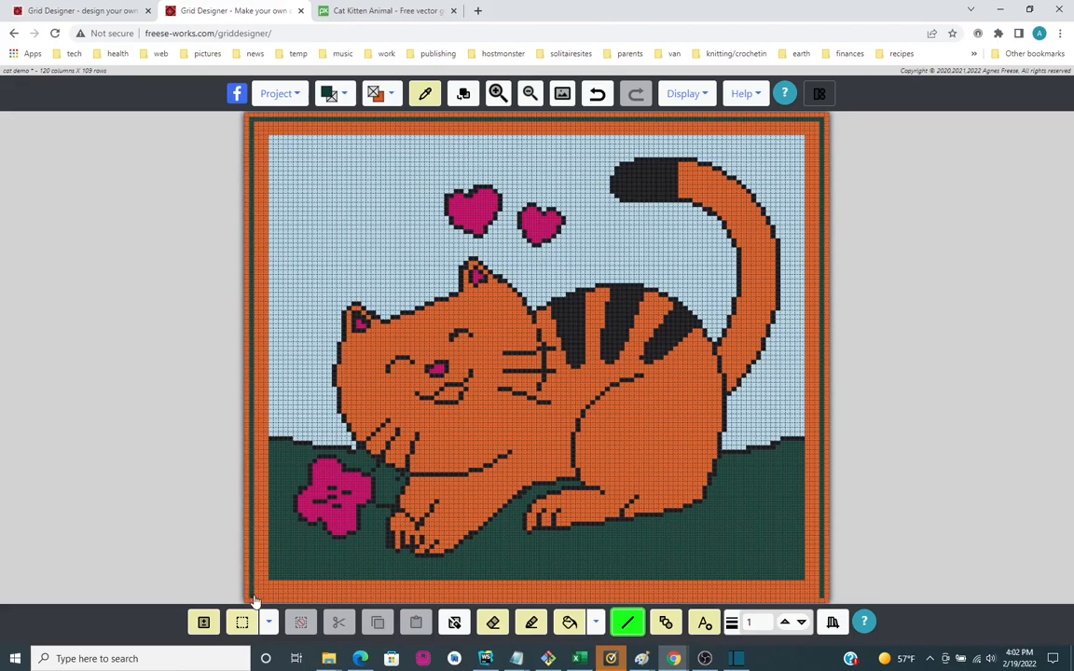
left_click_drag(253, 600, 458, 592)
mouse_move(533, 587)
left_mouse_down()
mouse_move(705, 626)
mouse_move(820, 602)
left_mouse_up()
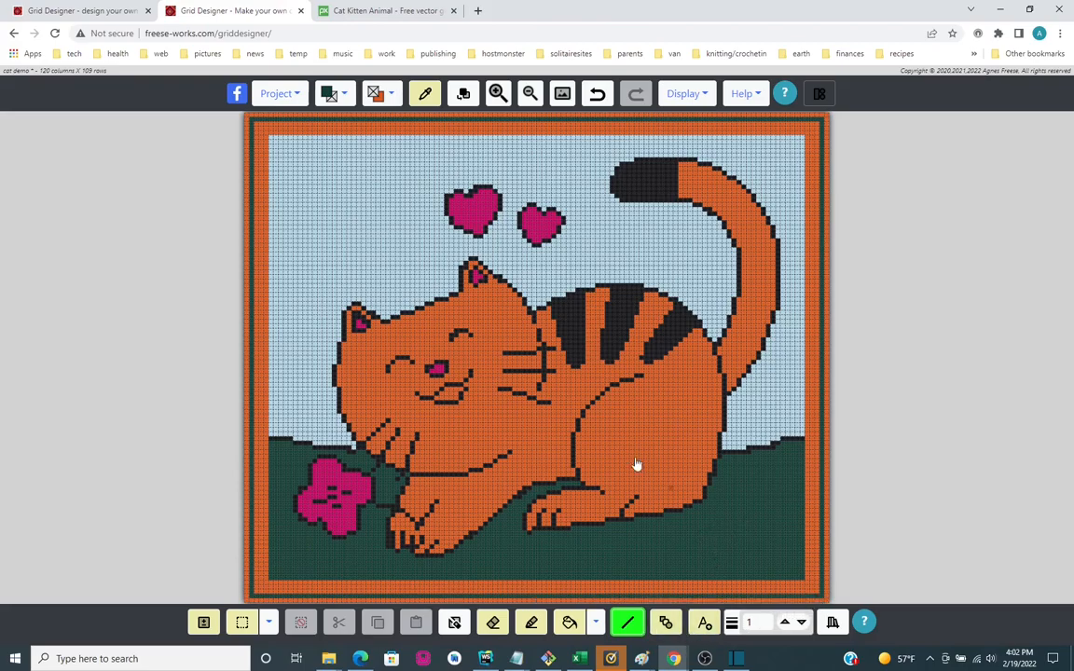
Recolor the green frame line black with the fill tool and save the project
left_click(332, 93)
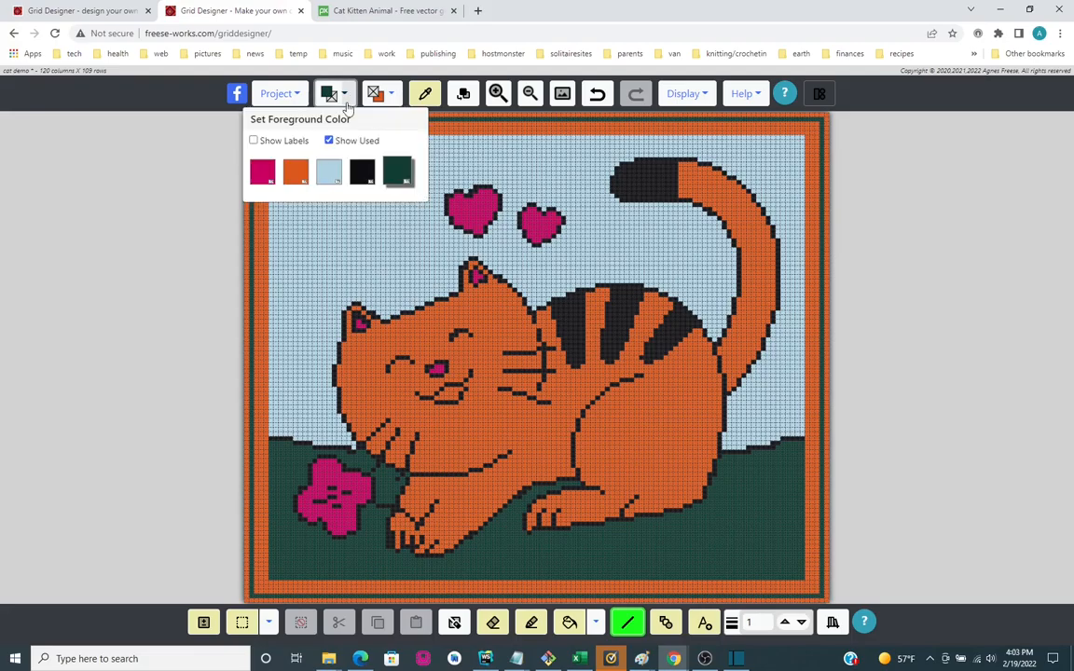
left_click(359, 171)
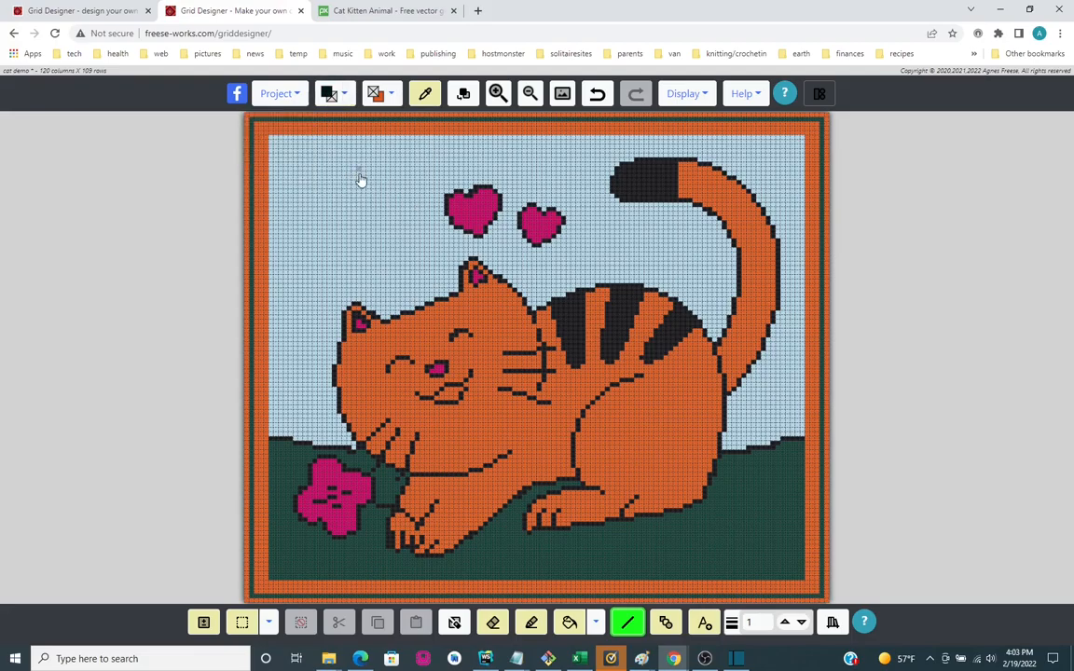
left_click(570, 623)
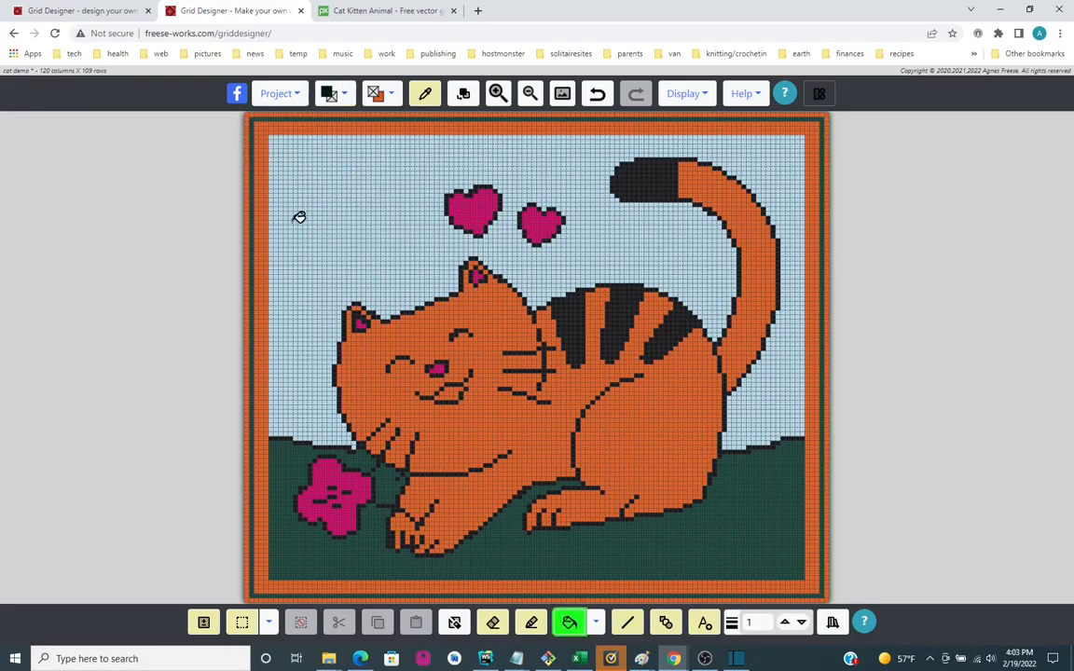
left_click(260, 116)
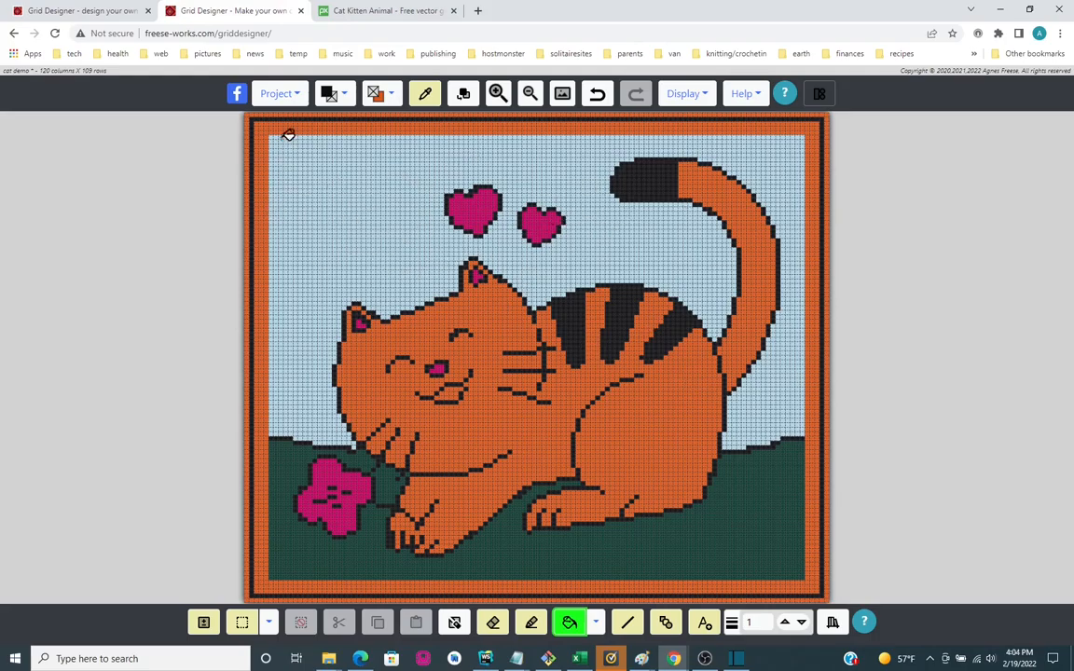
left_click(270, 94)
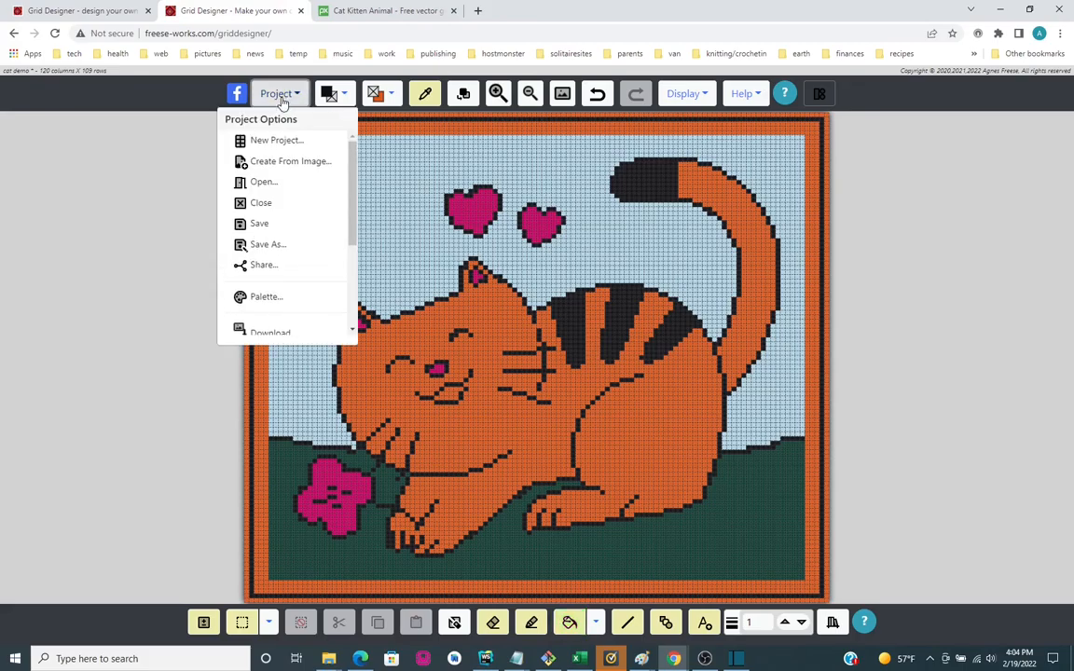
left_click(265, 225)
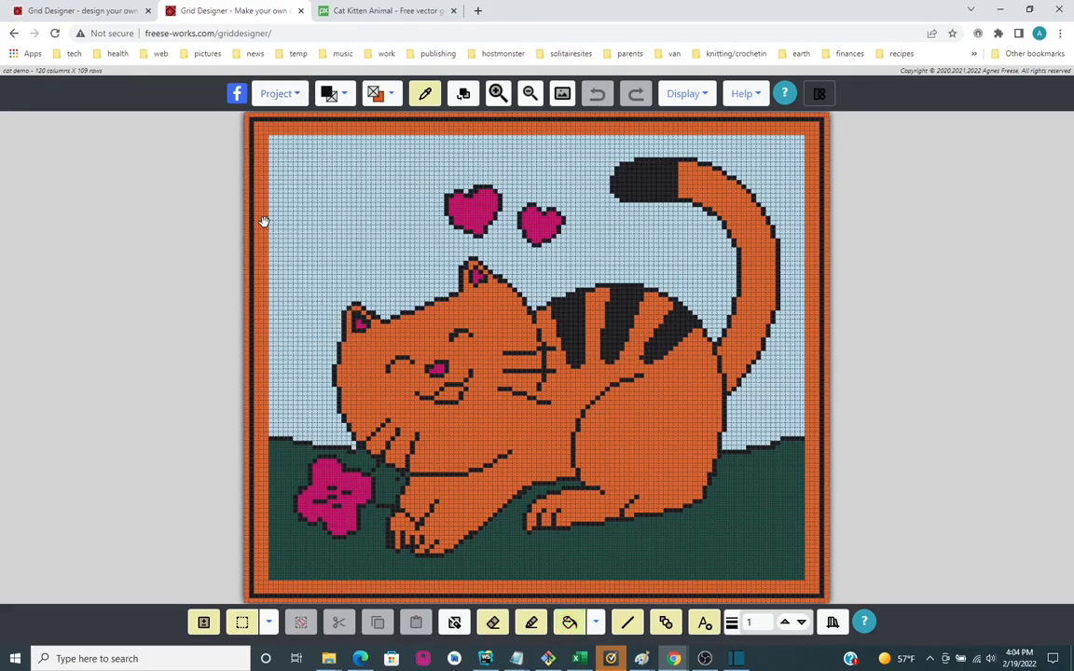
Generate a share link for the project, accepting that links are temporary and may be removed after 6 months
left_click(272, 94)
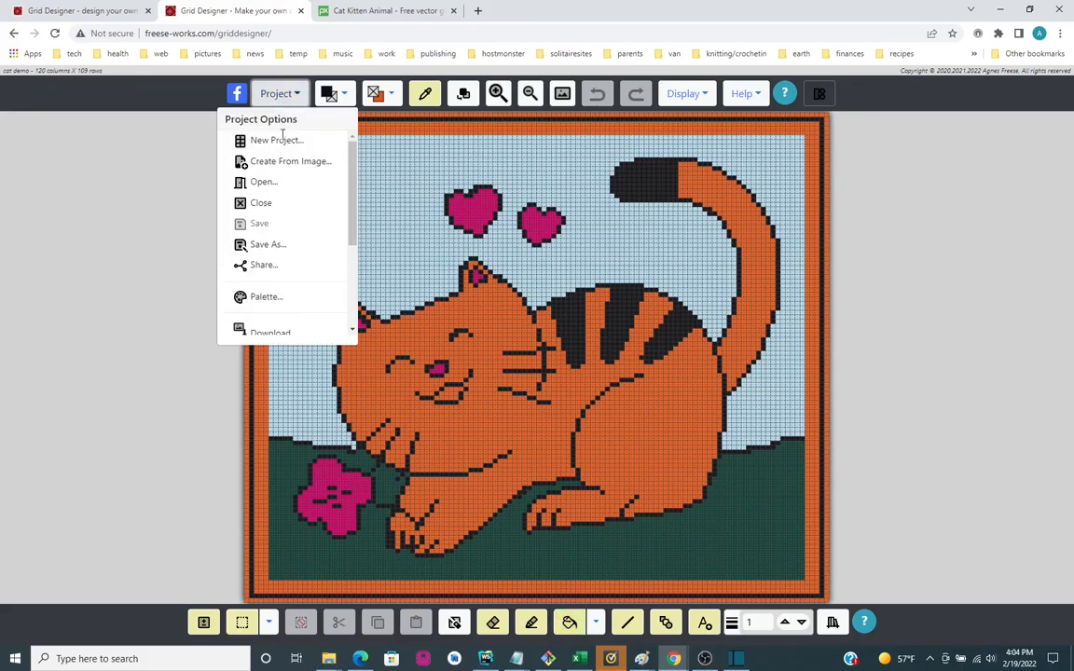
left_click(264, 266)
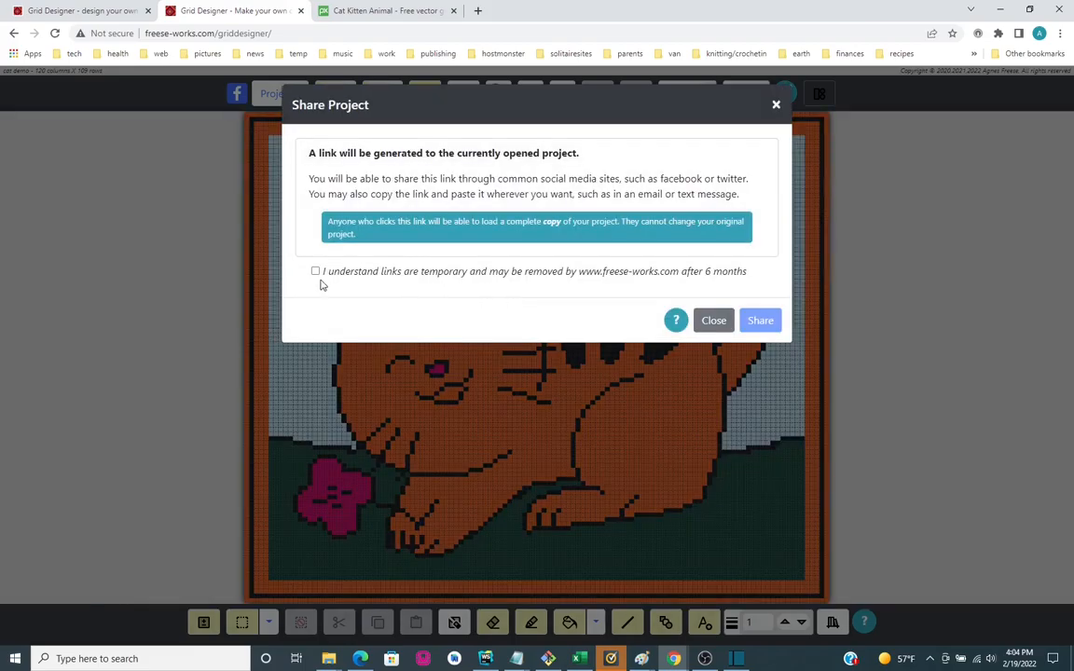
left_click(315, 272)
left_click(761, 322)
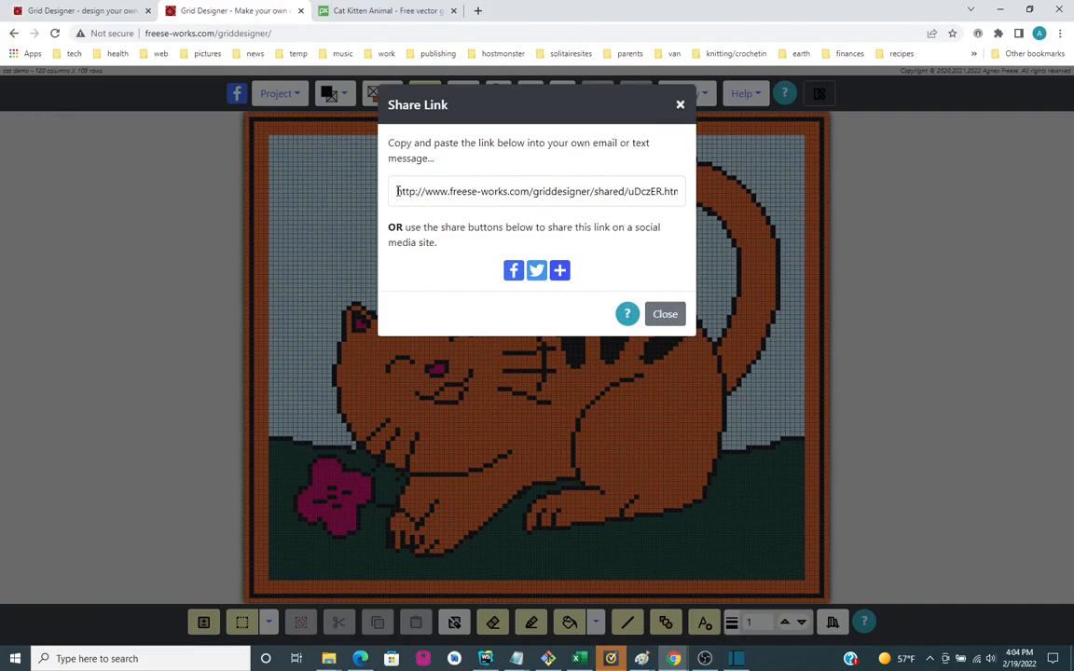
Copy the generated share link and close the share dialog
left_click_drag(396, 191, 682, 190)
key("ctrl+c")
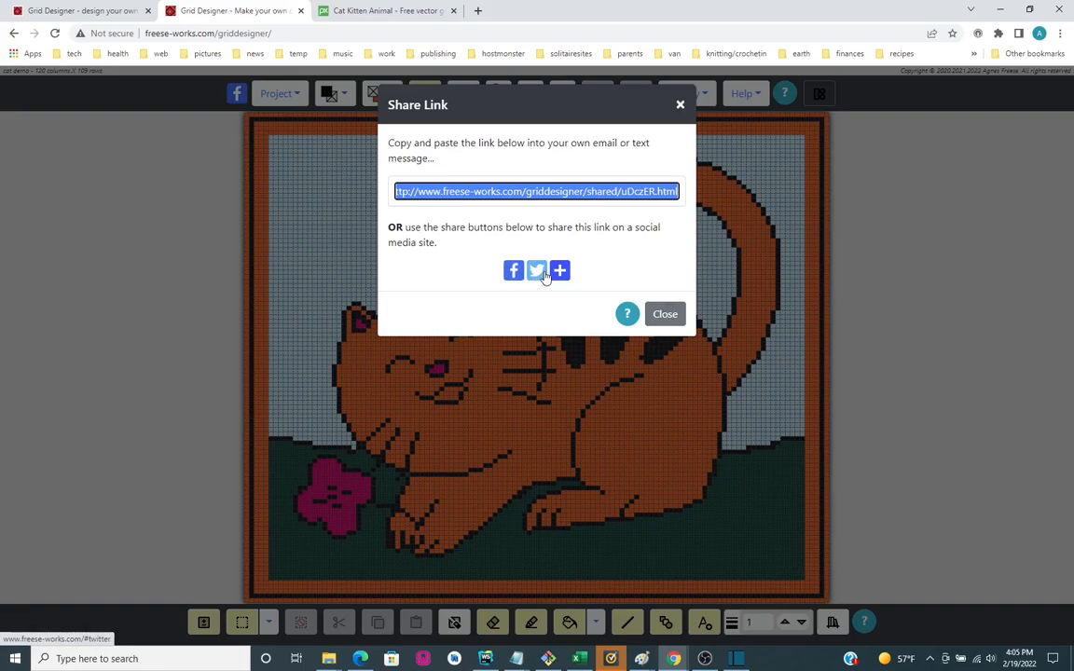
mouse_move(562, 276)
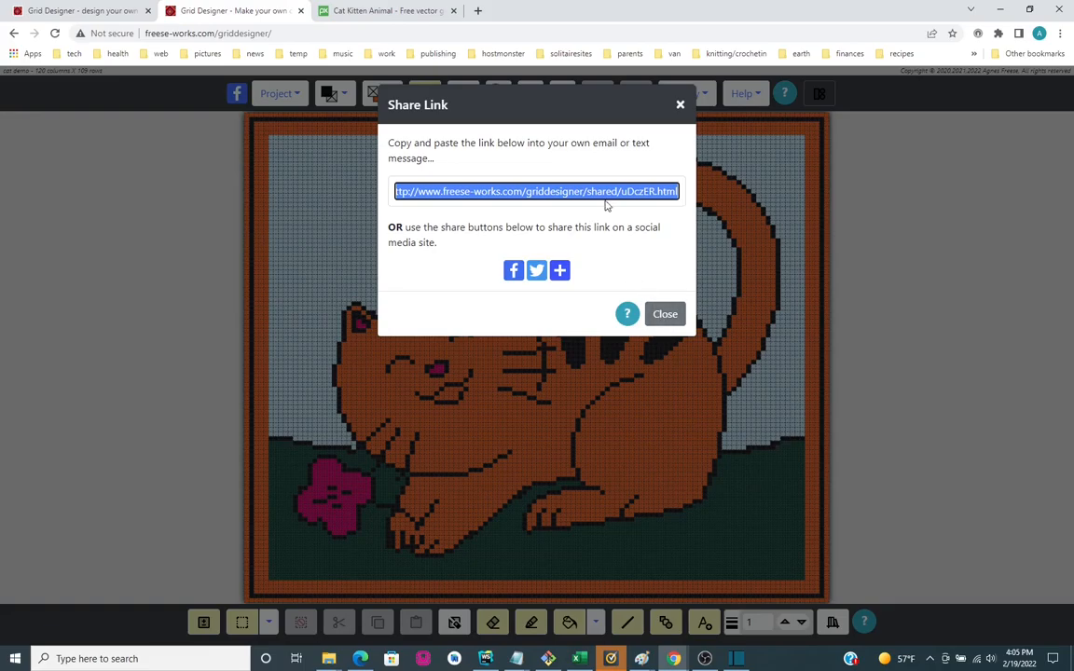
left_click(665, 317)
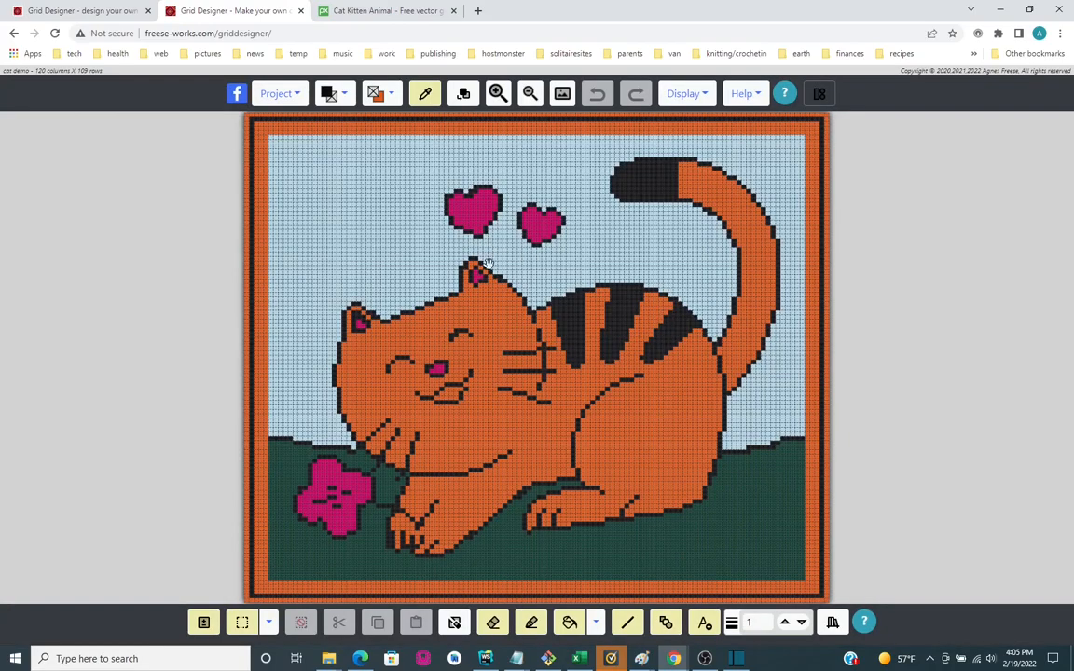
Open the copied share link in a new browser tab and view the shared cat demo project's full-size pattern
left_click(477, 10)
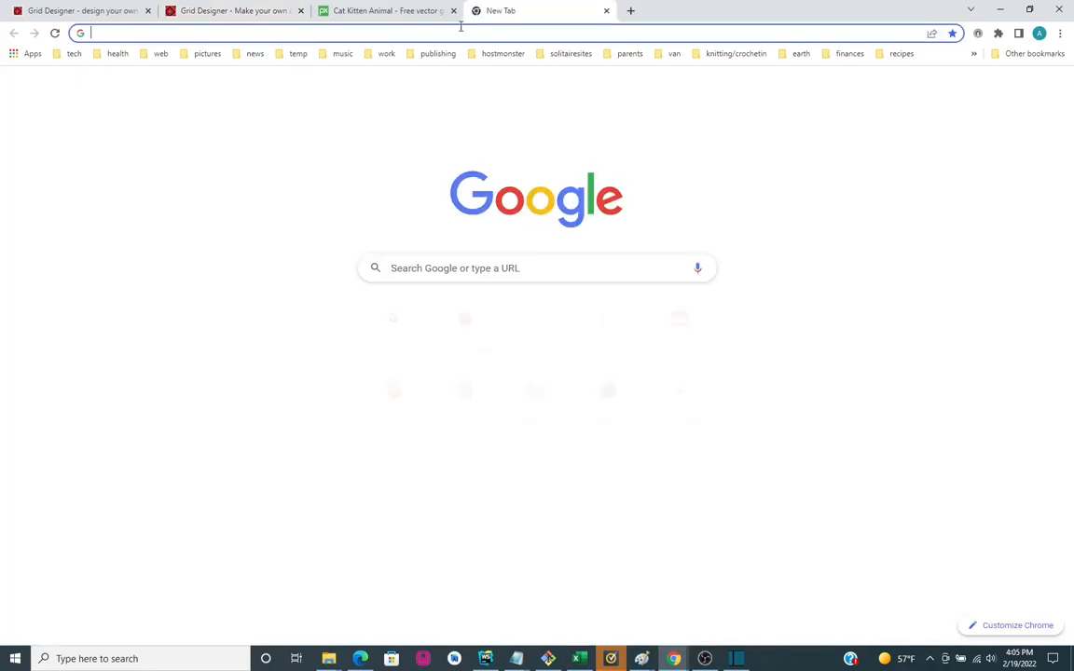
left_click(433, 33)
key("ctrl+v")
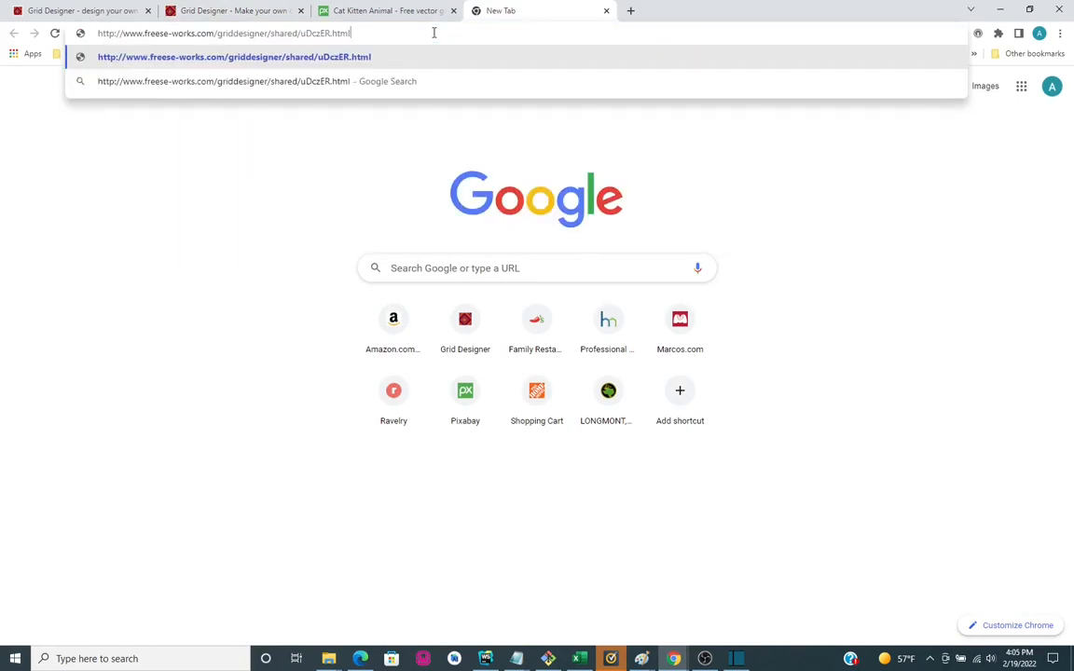
key("Return")
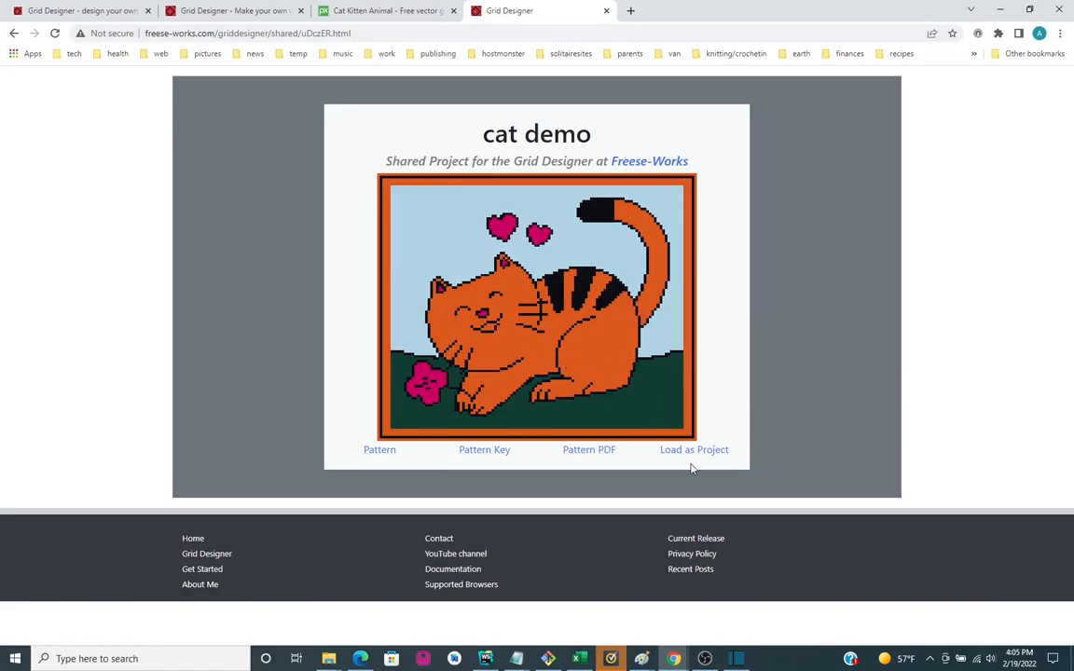
left_click(378, 450)
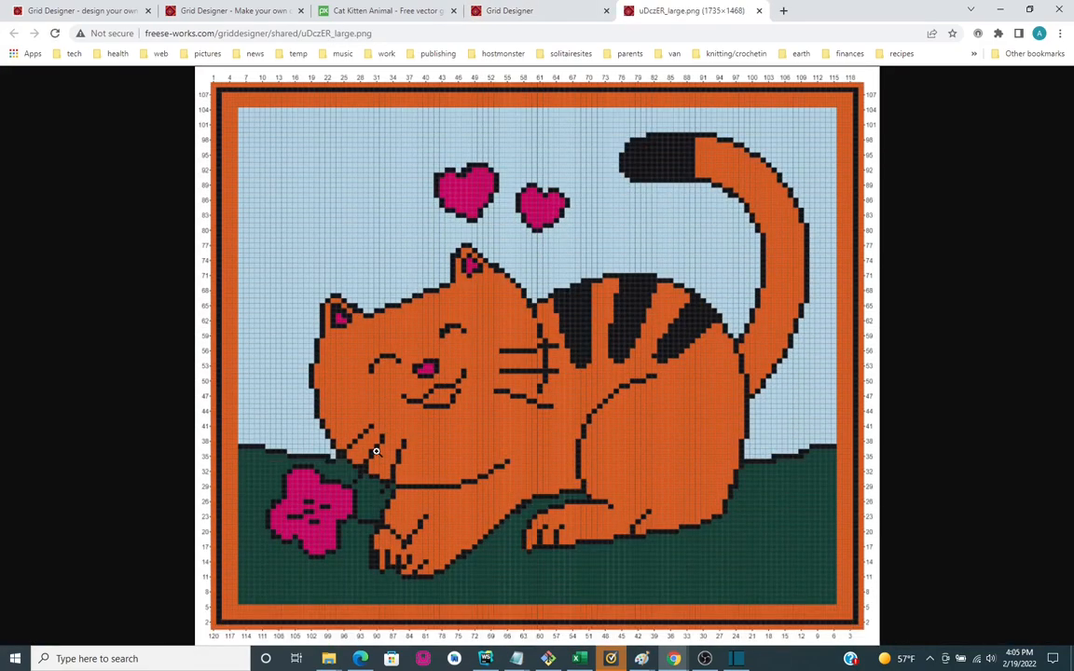
Check the save options for the full-size pattern image, and open the pattern key from the shared cat demo page
right_click(504, 303)
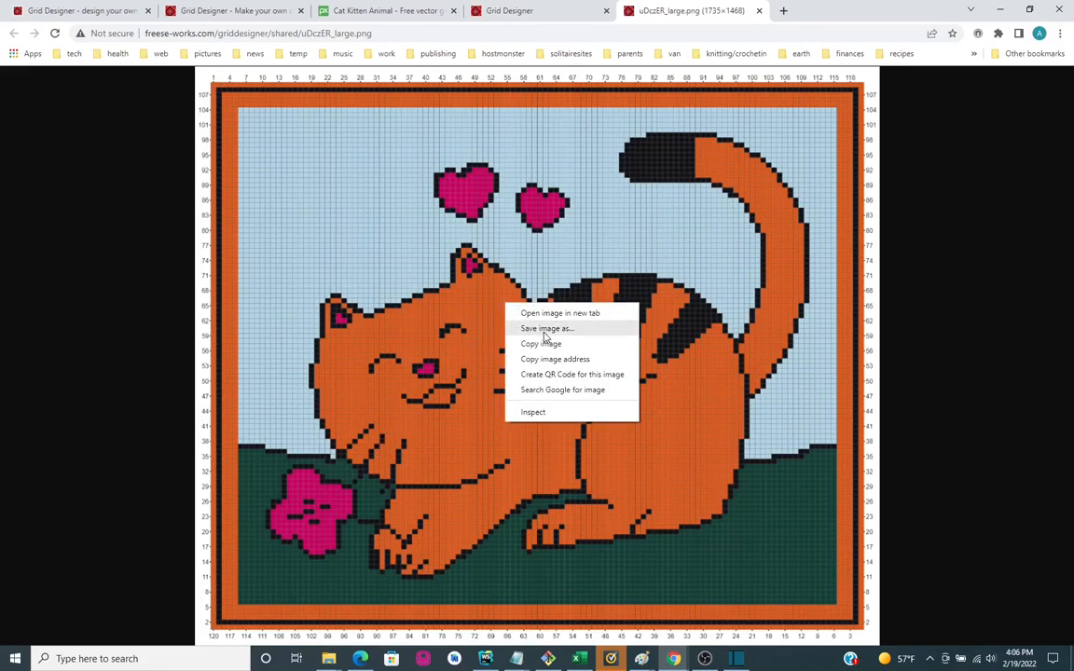
left_click(530, 19)
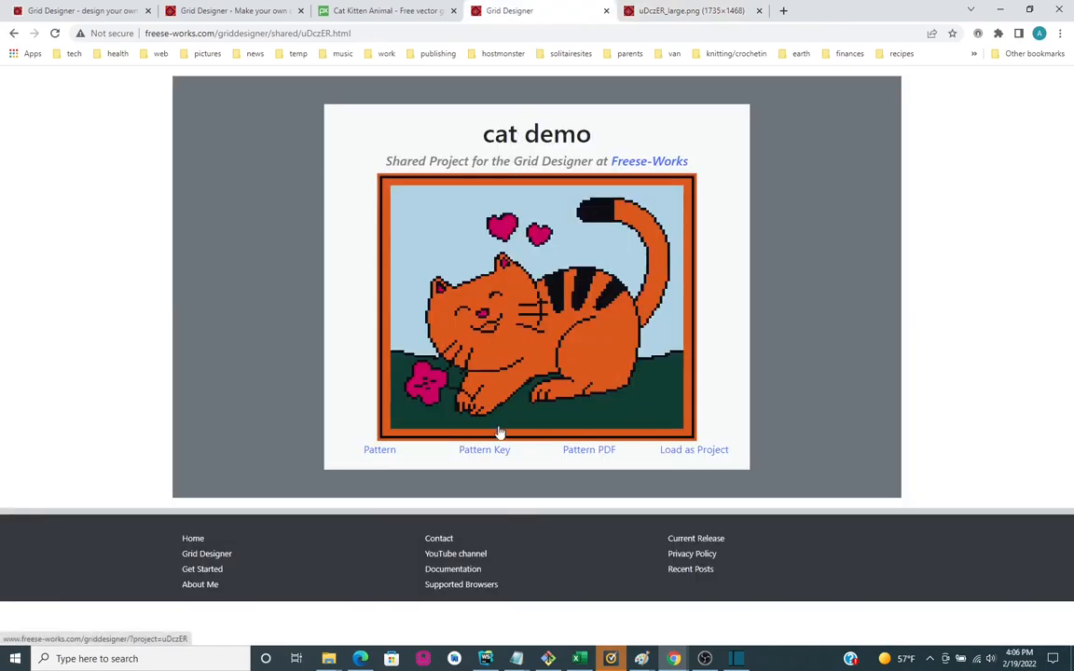
left_click(482, 451)
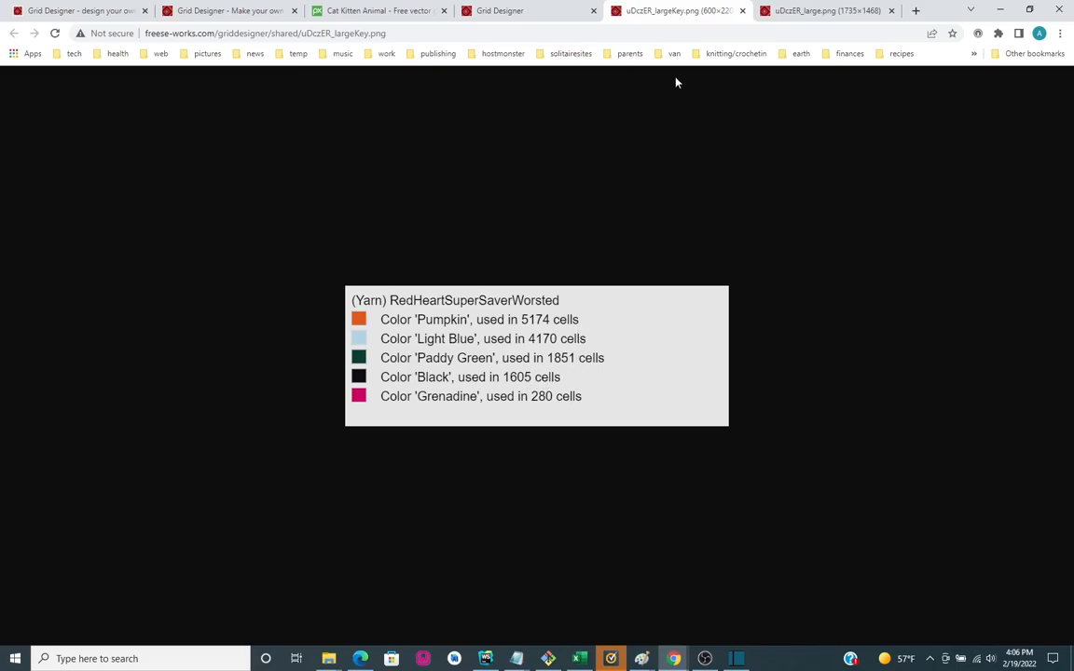
Open the pattern PDF from the shared project page and review its chart page and yarn color key page
left_click(517, 12)
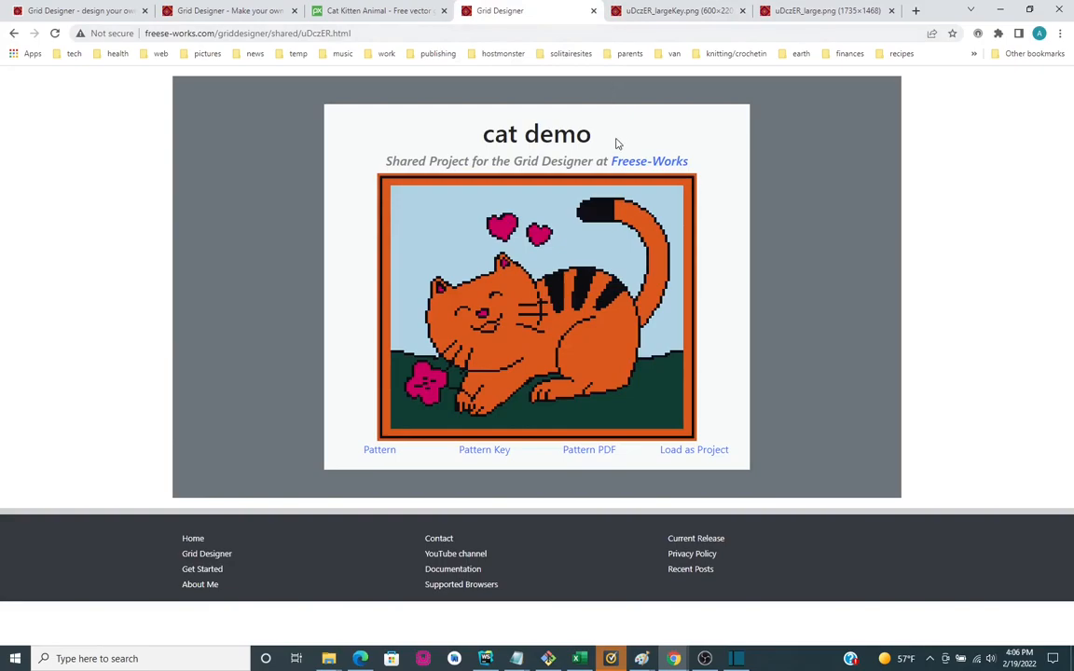
left_click(589, 450)
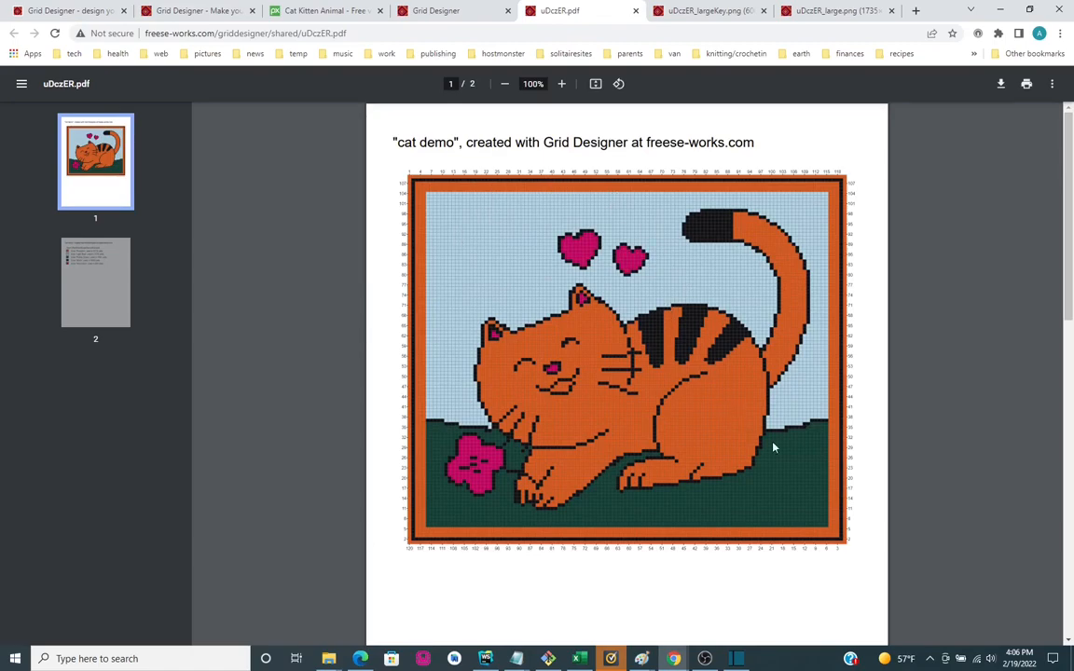
scroll(911, 448, "down", 5)
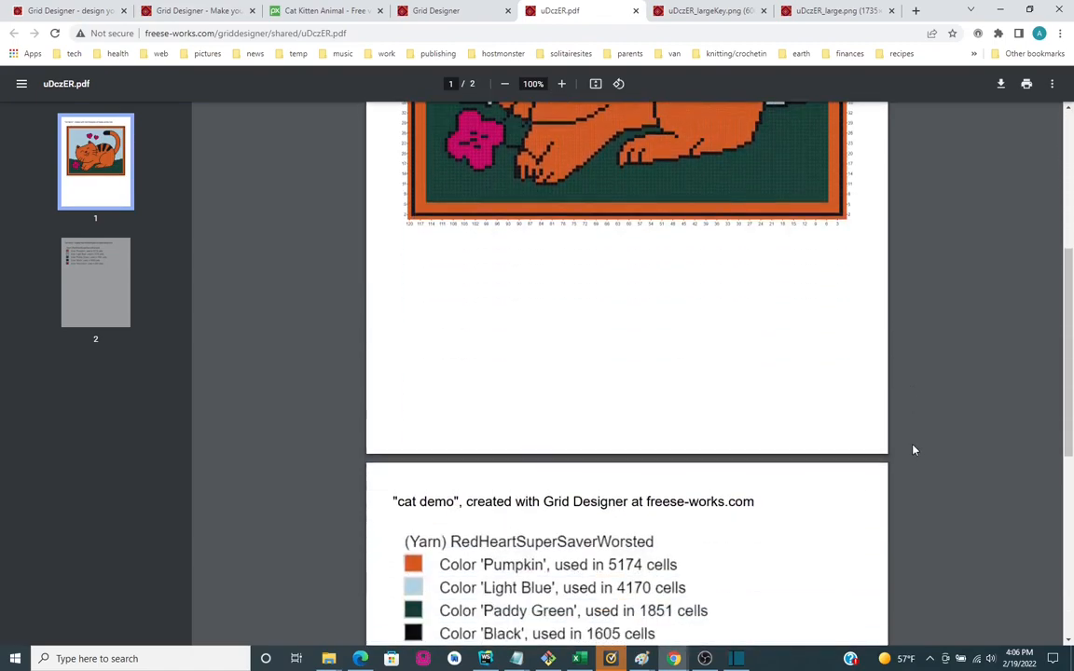
scroll(914, 450, "down", 2)
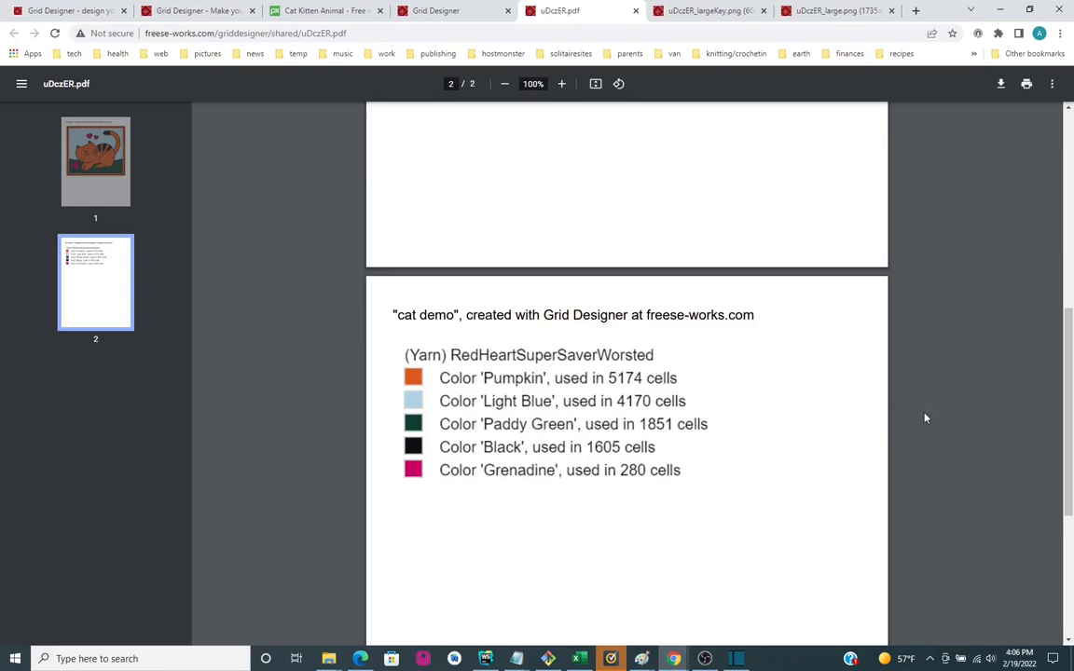
scroll(925, 419, "up", 5)
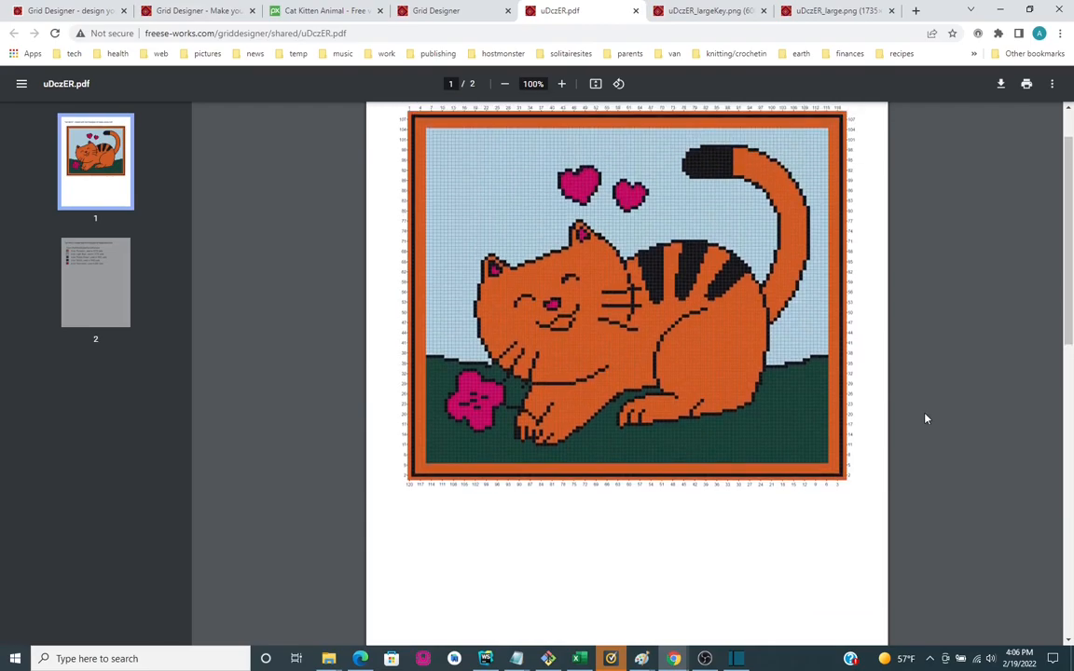
scroll(925, 419, "up", 1)
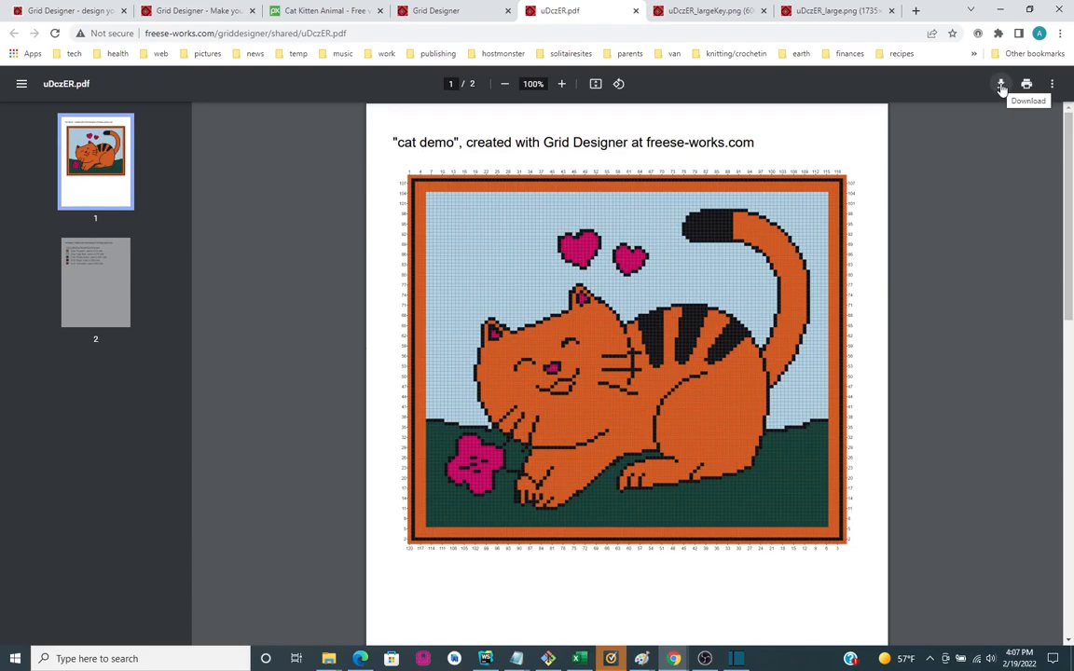
Load a copy of the shared cat demo project into Grid Designer, and return to the shared project page
left_click(424, 13)
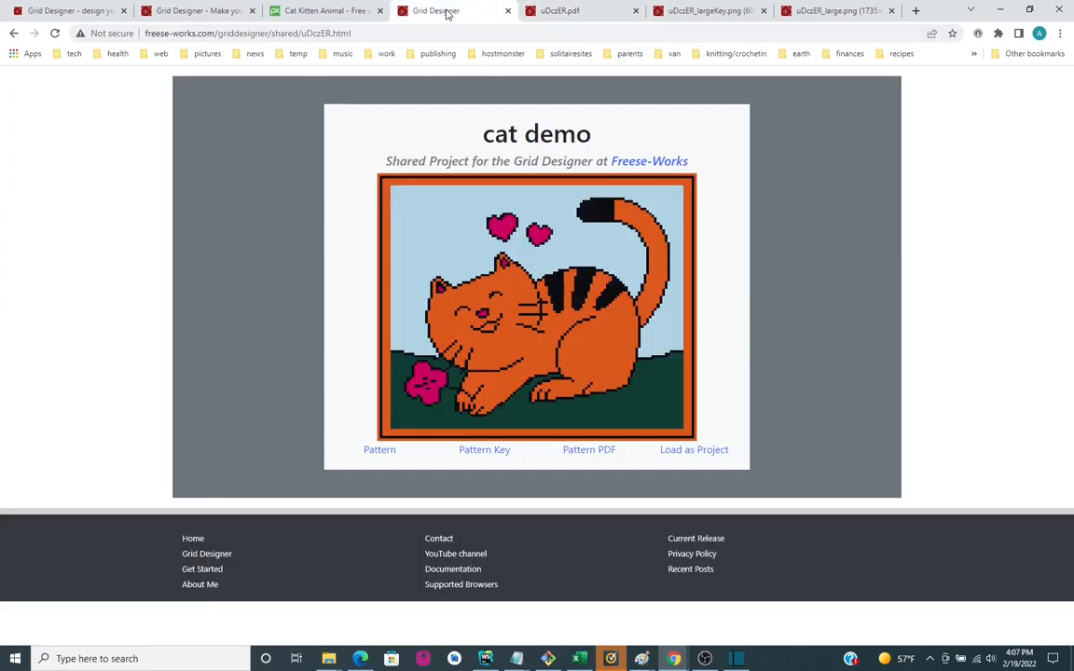
left_click(705, 453)
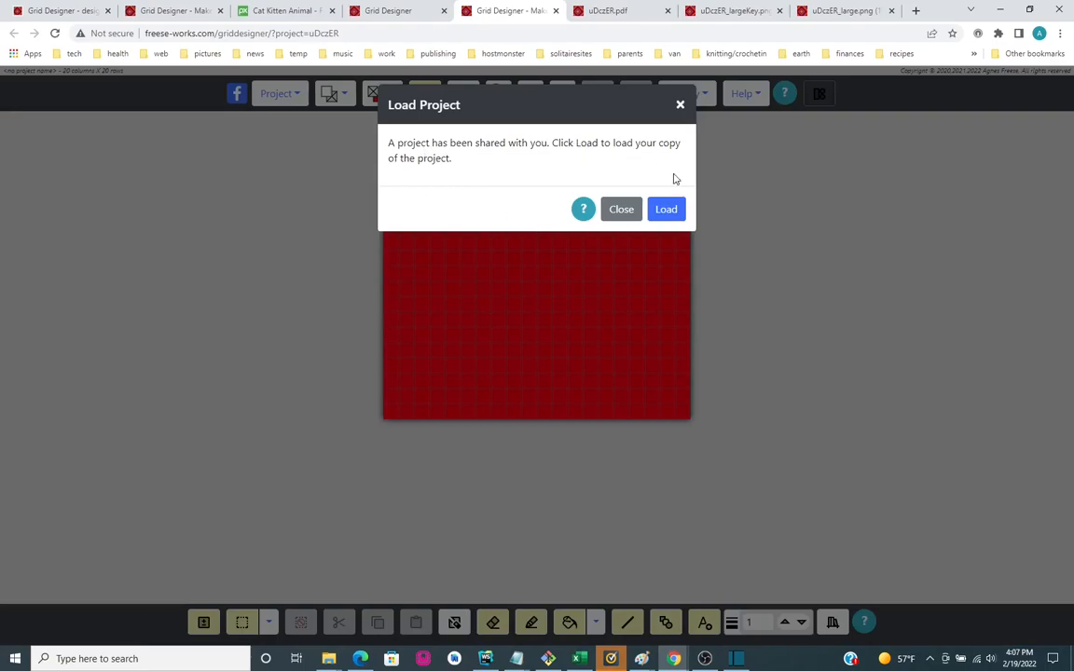
left_click(667, 210)
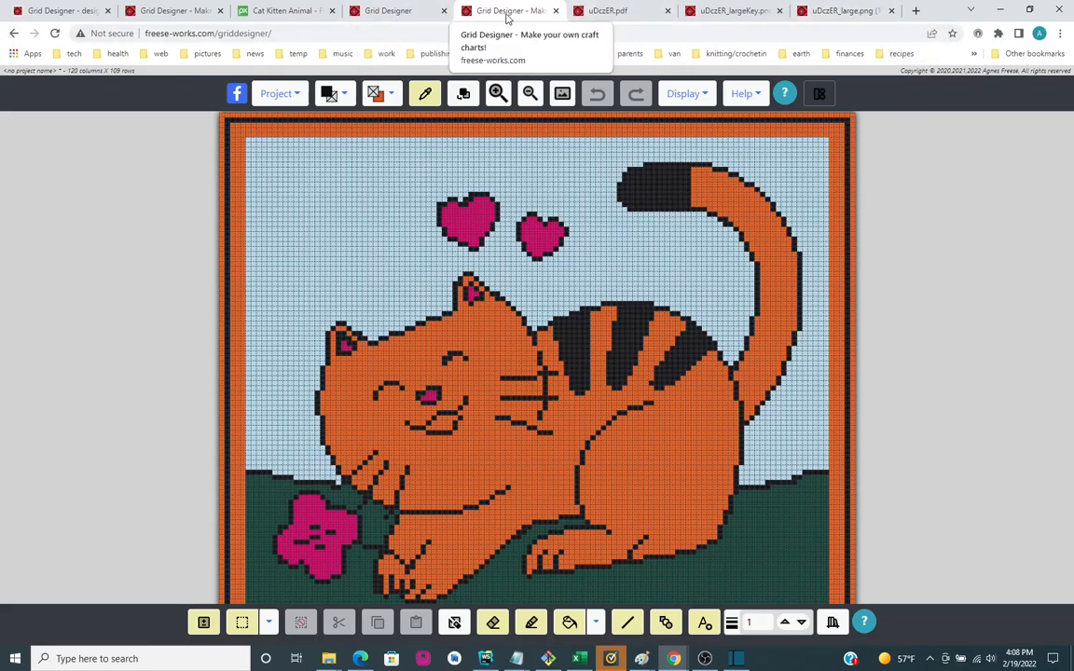
left_click(390, 11)
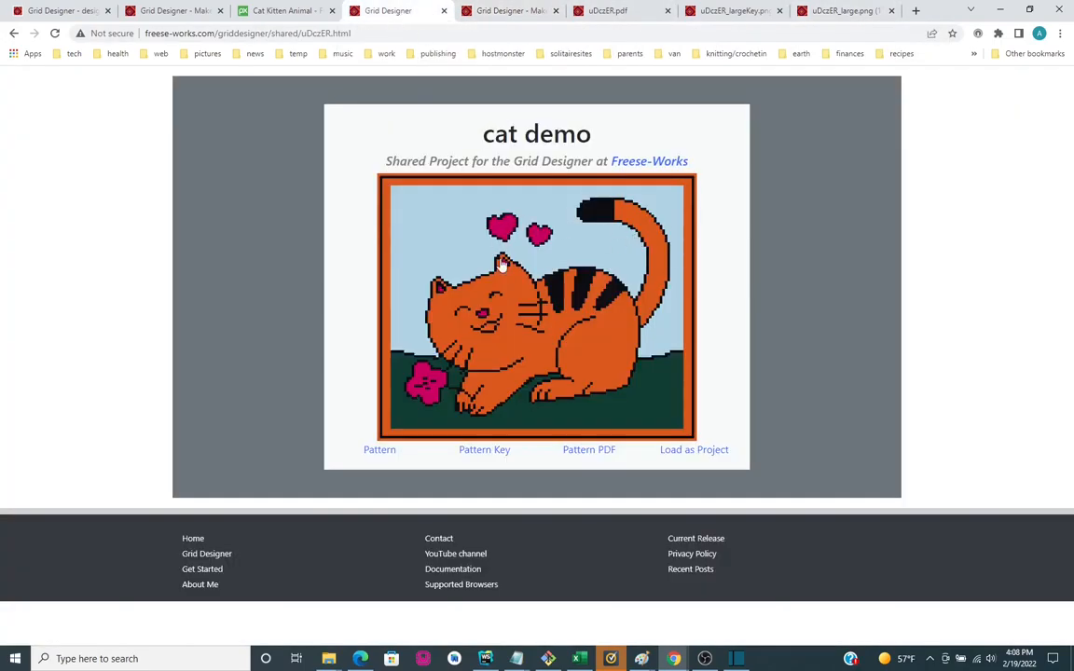